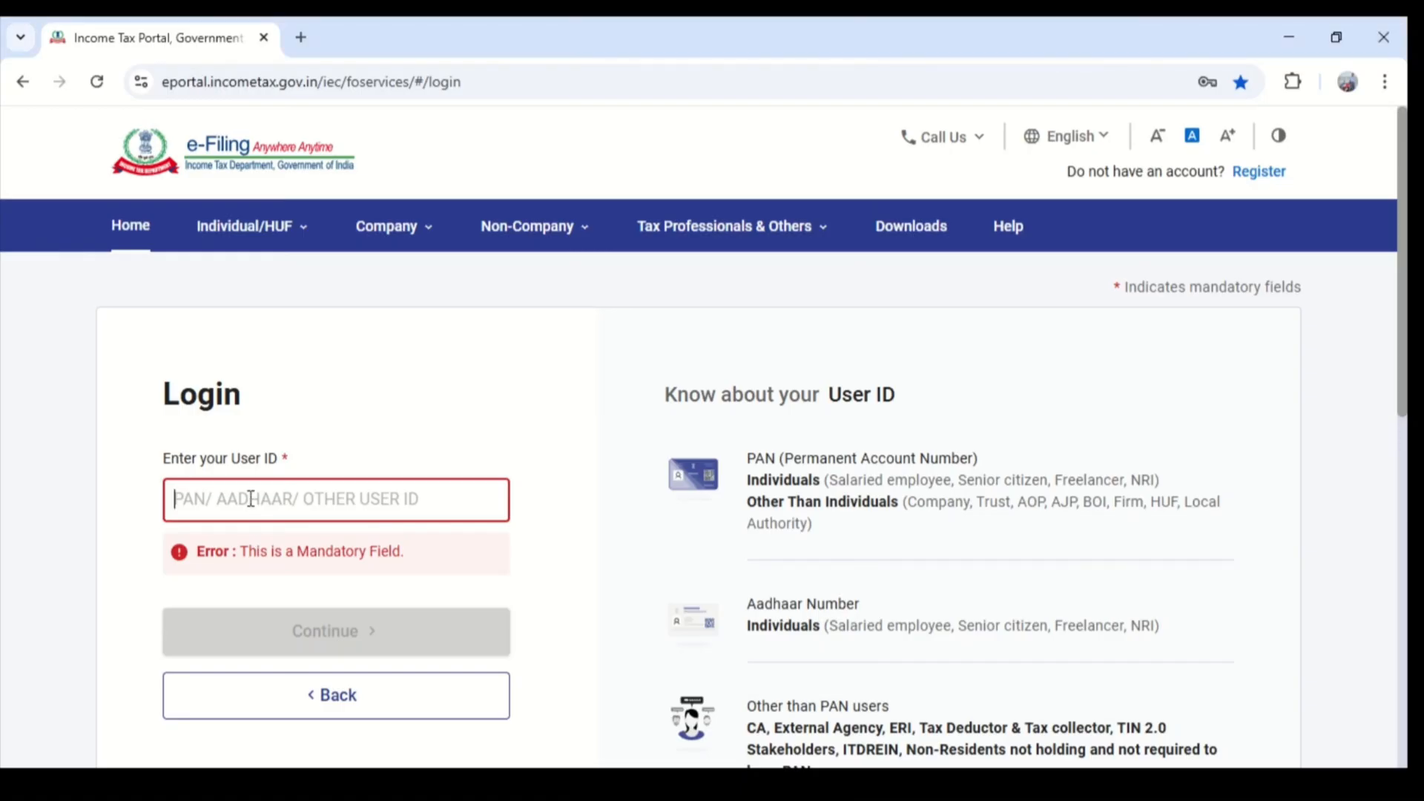
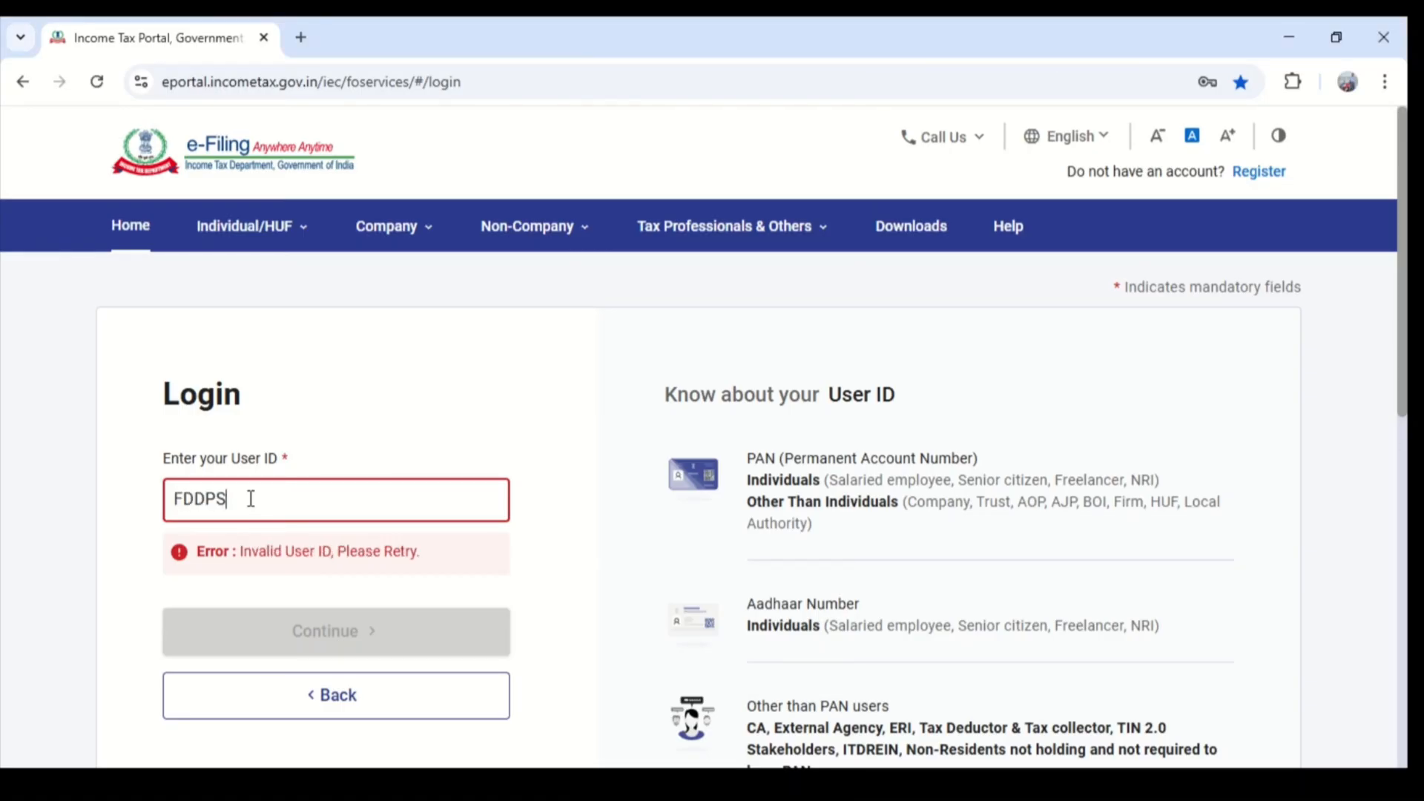
- Submit the taxpayer's PAN as the User ID on the income tax e-filing login page
click(410, 584)
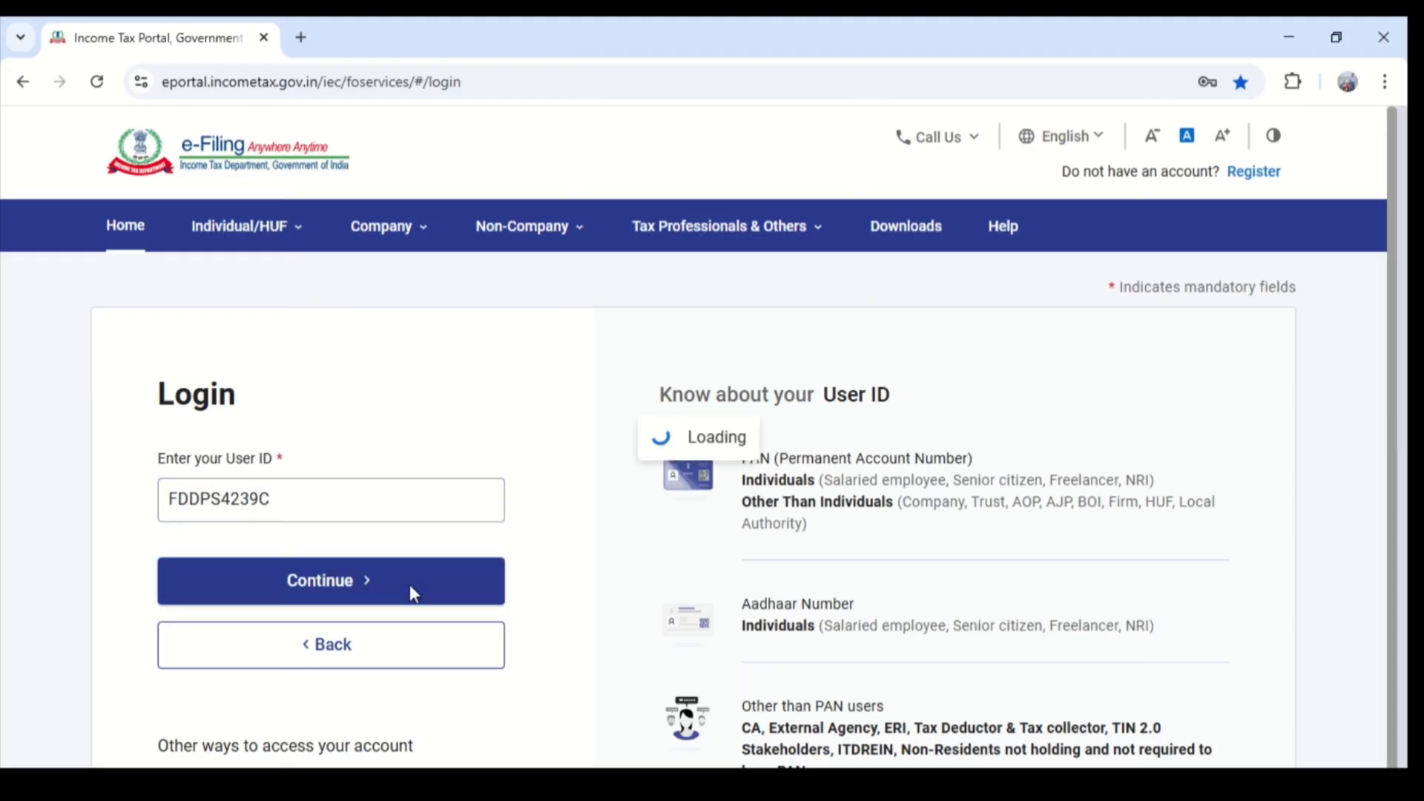
- Confirm the secure access message, enter the account password and log in to the e-filing portal
scroll(196, 363, down, 5)
scroll(197, 364, up, 3)
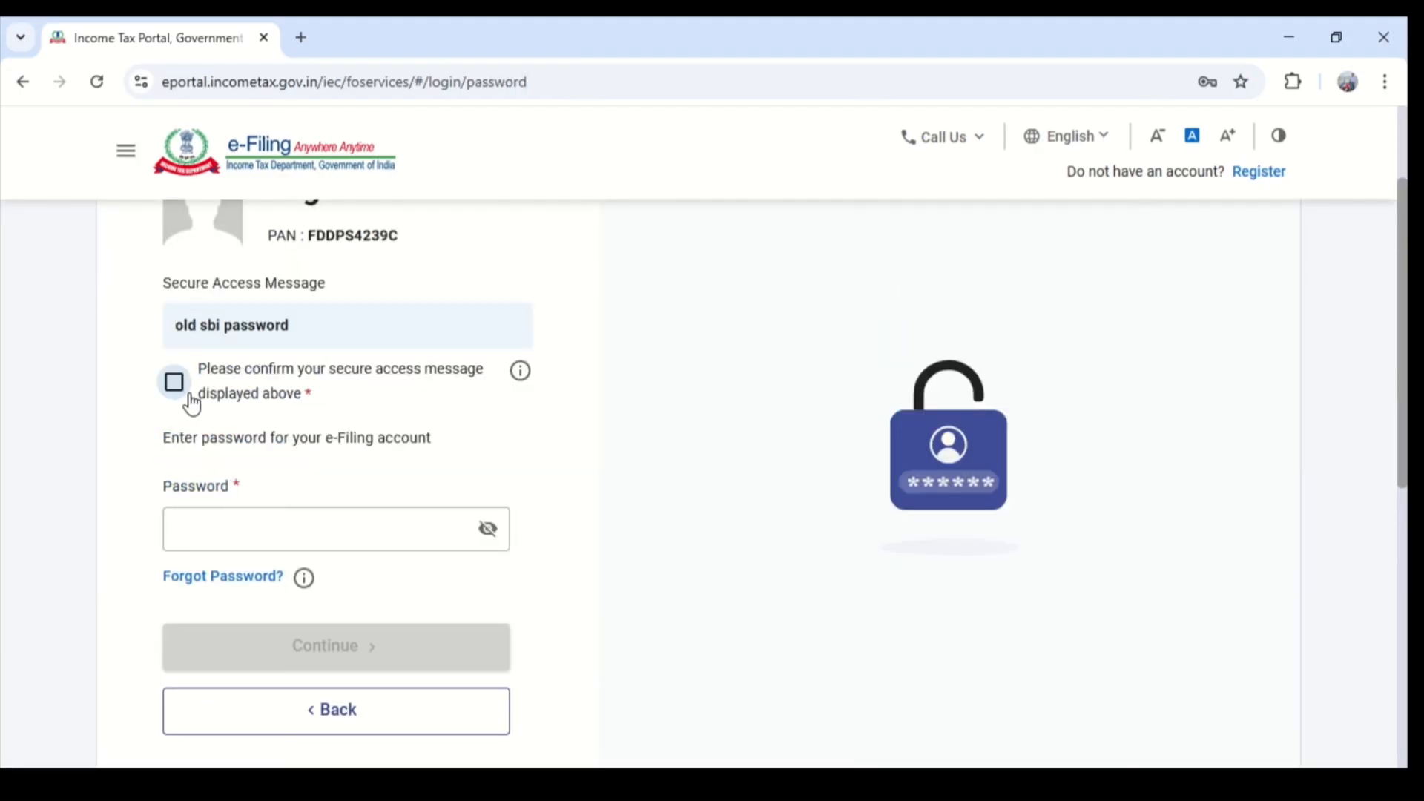
click(176, 386)
click(295, 541)
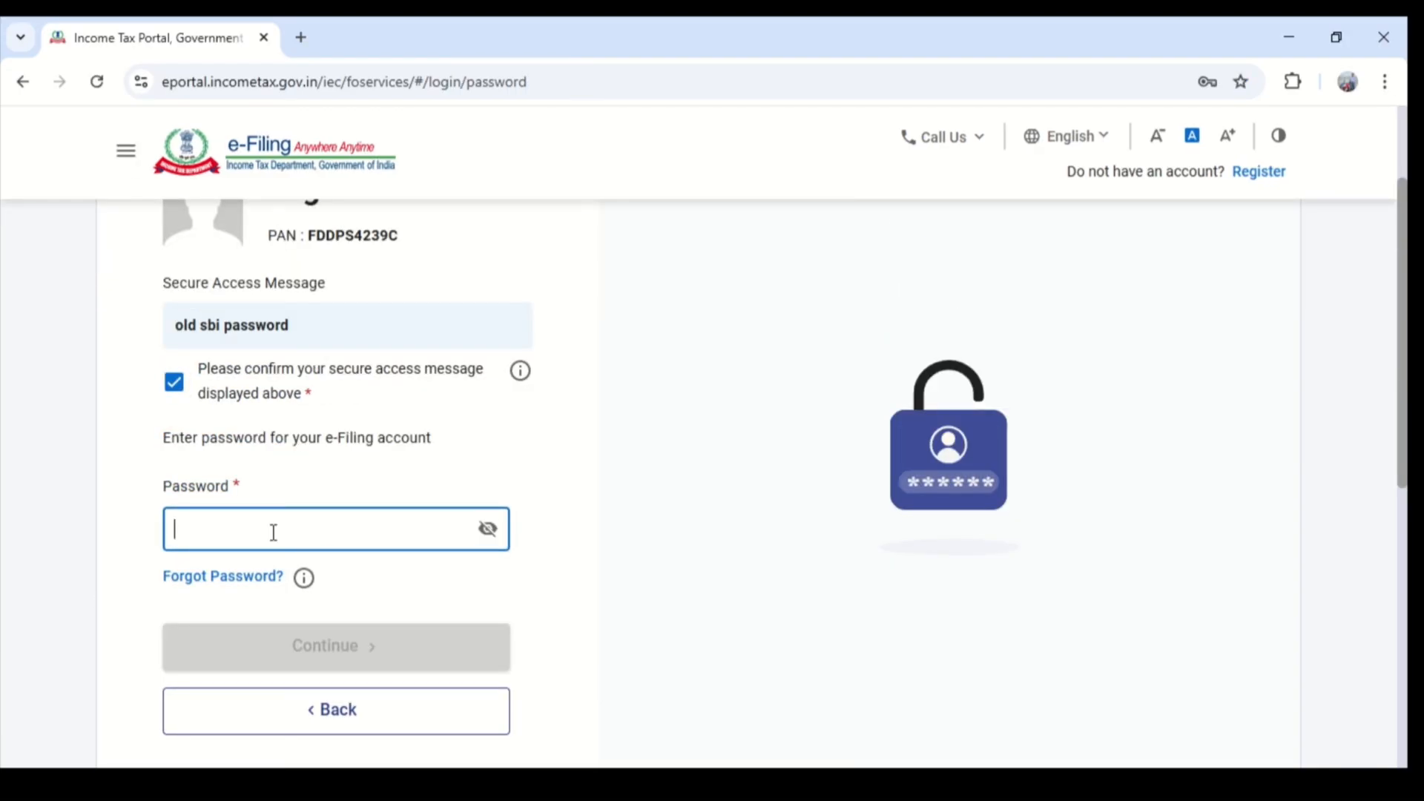
text(•••••••••)
scroll(474, 594, down, 3)
click(321, 454)
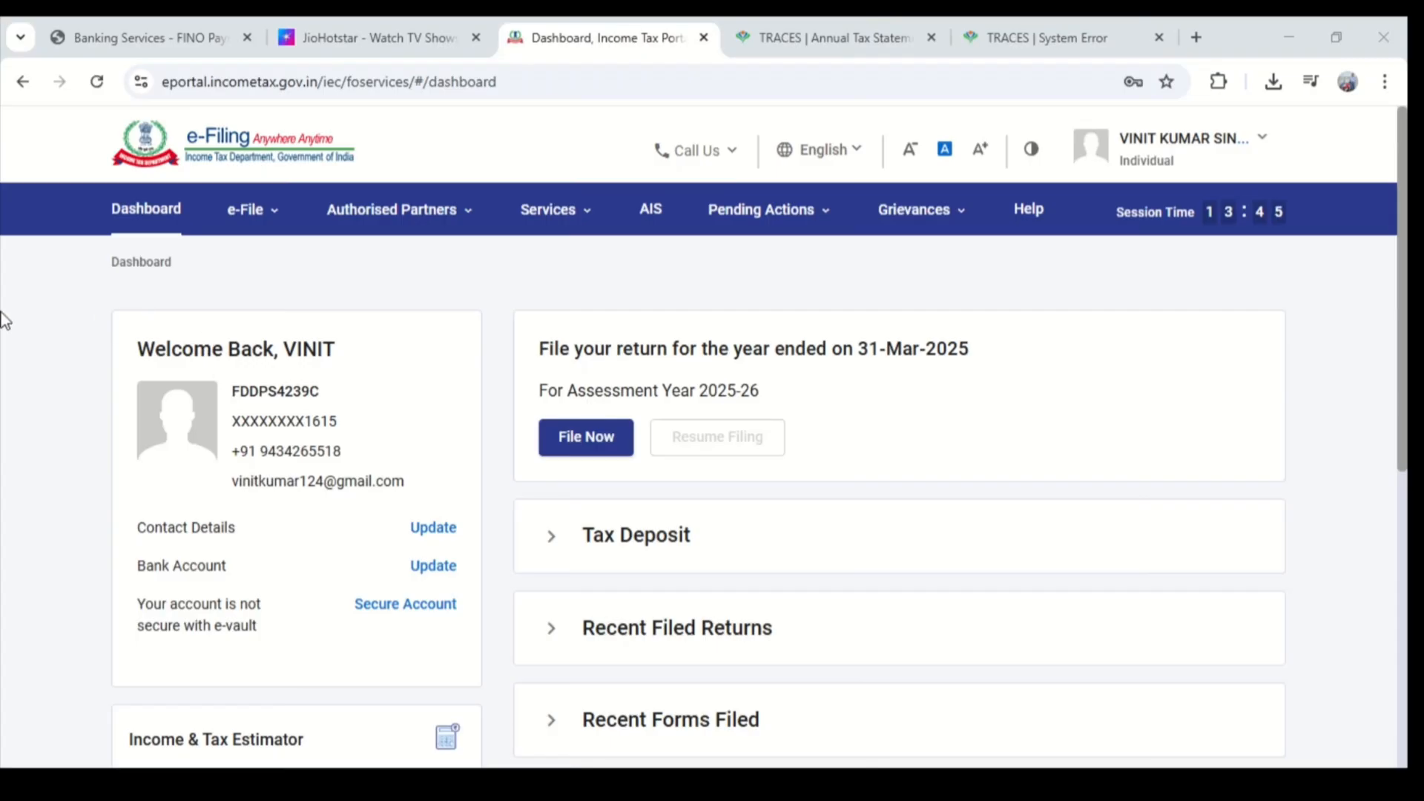
- Close the two old TRACES pages, keeping the income tax dashboard open
click(245, 209)
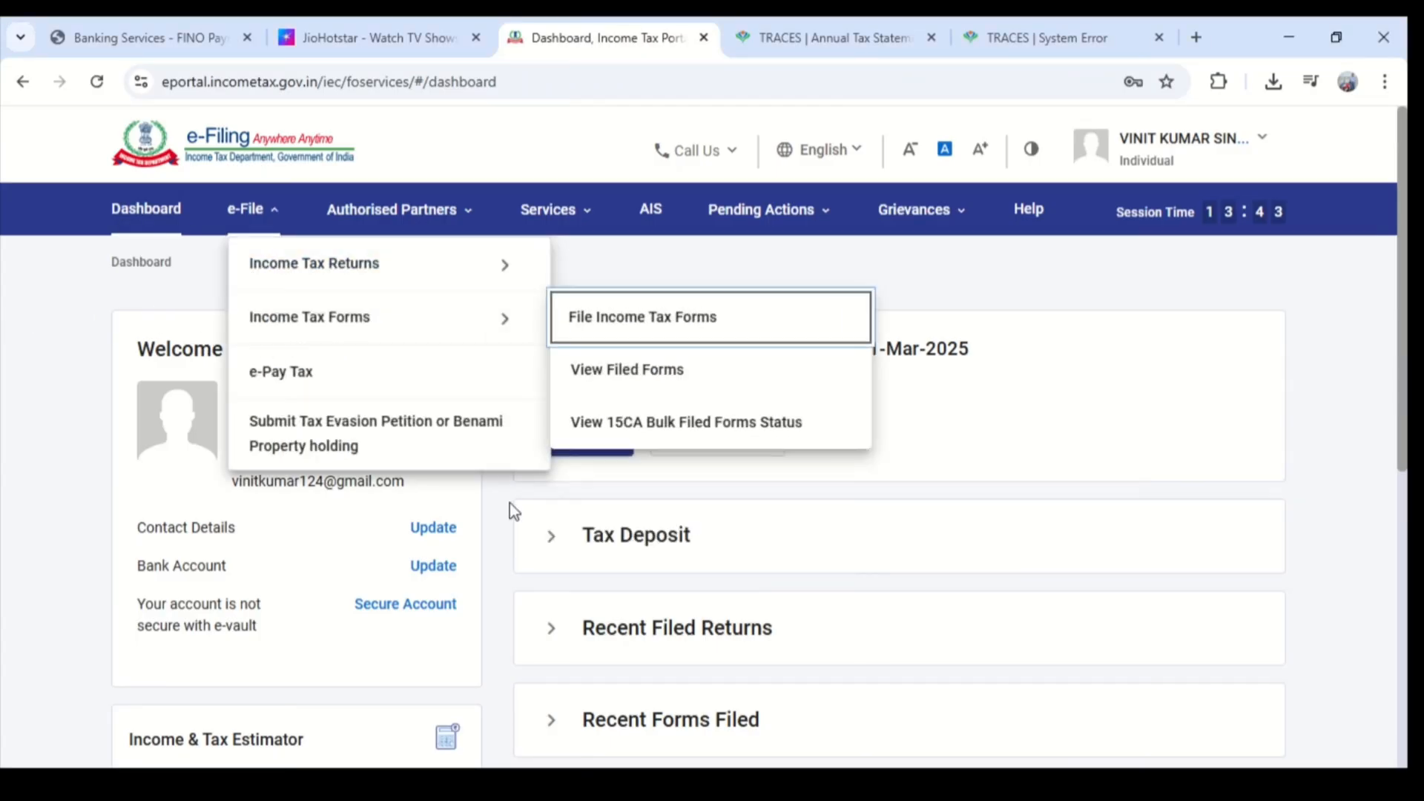
click(62, 363)
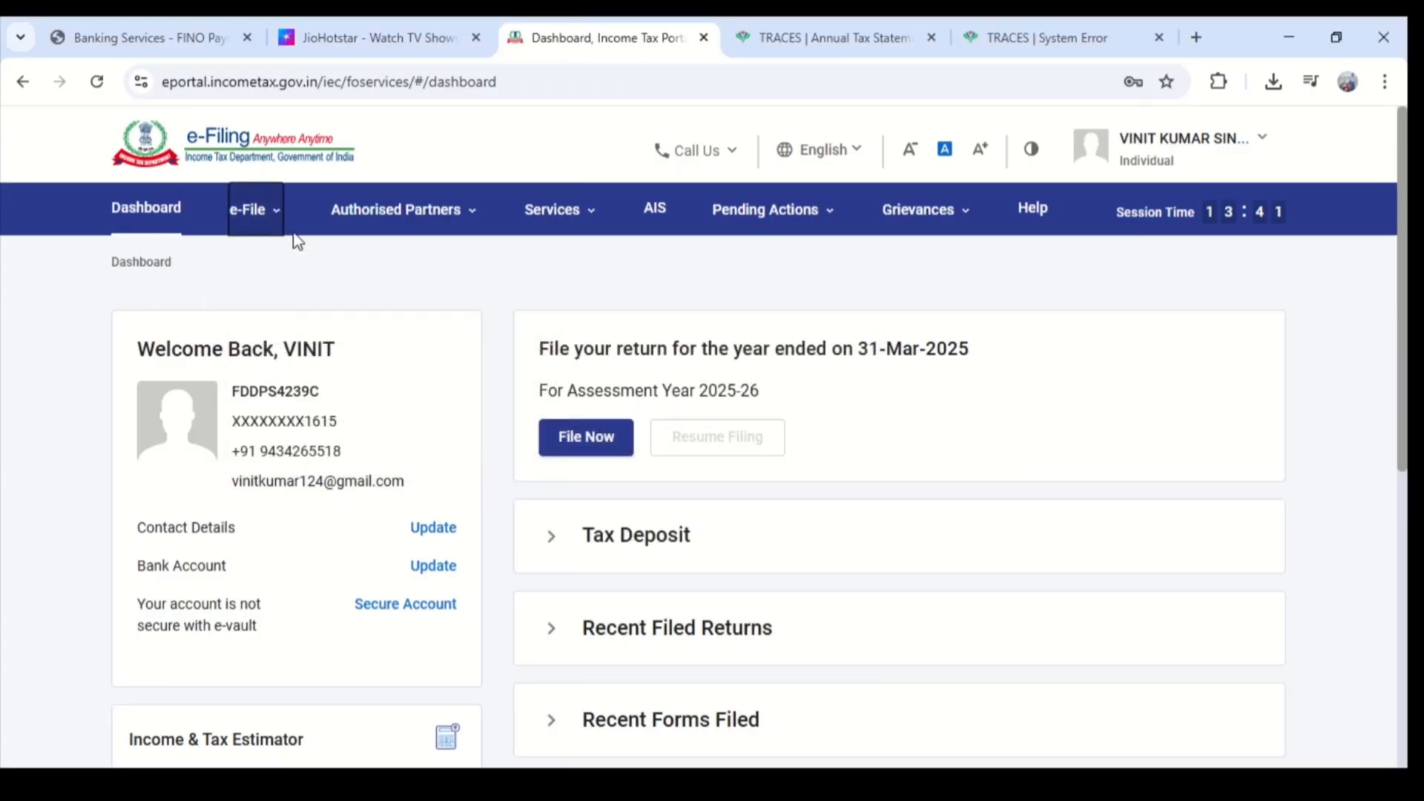
click(274, 209)
mouse_move(286, 342)
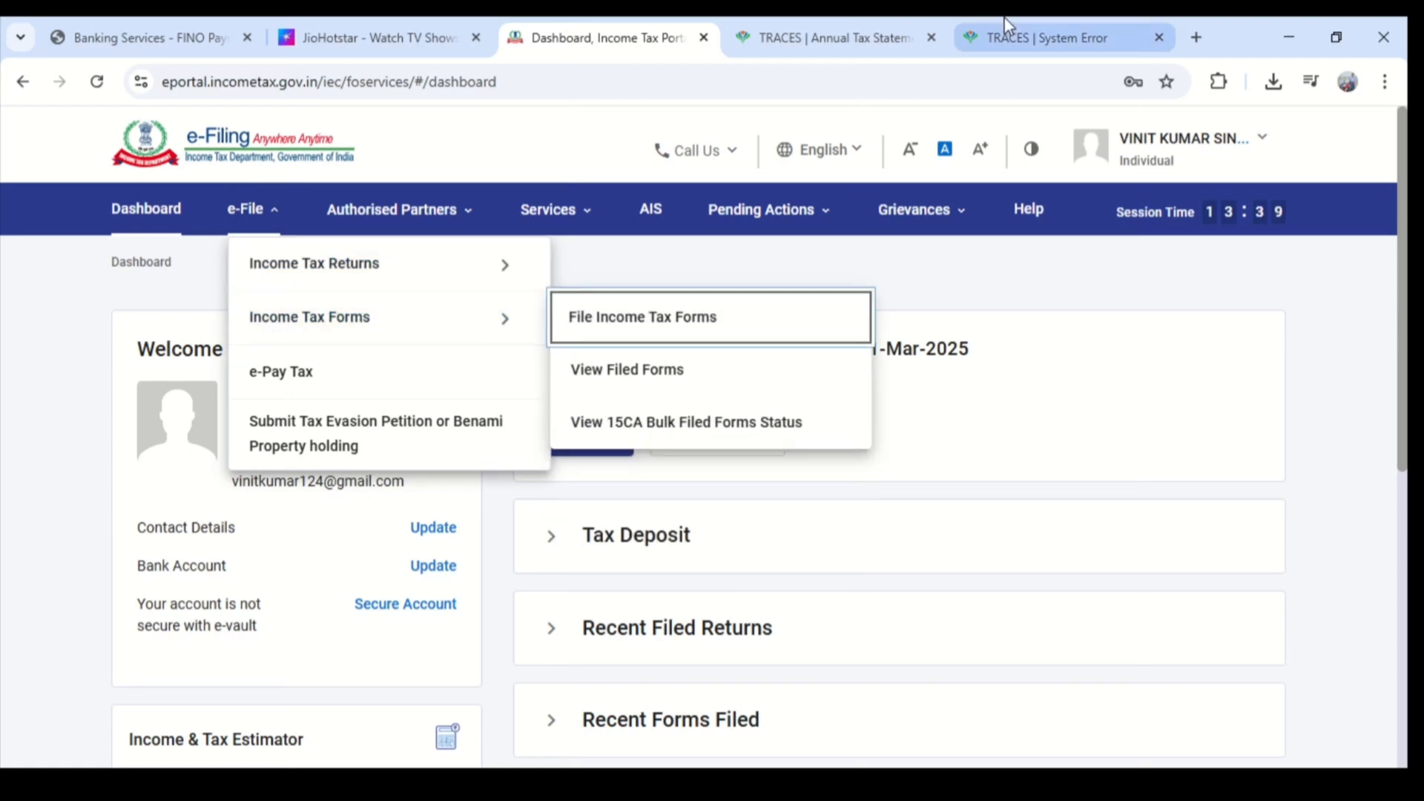
click(931, 38)
click(930, 38)
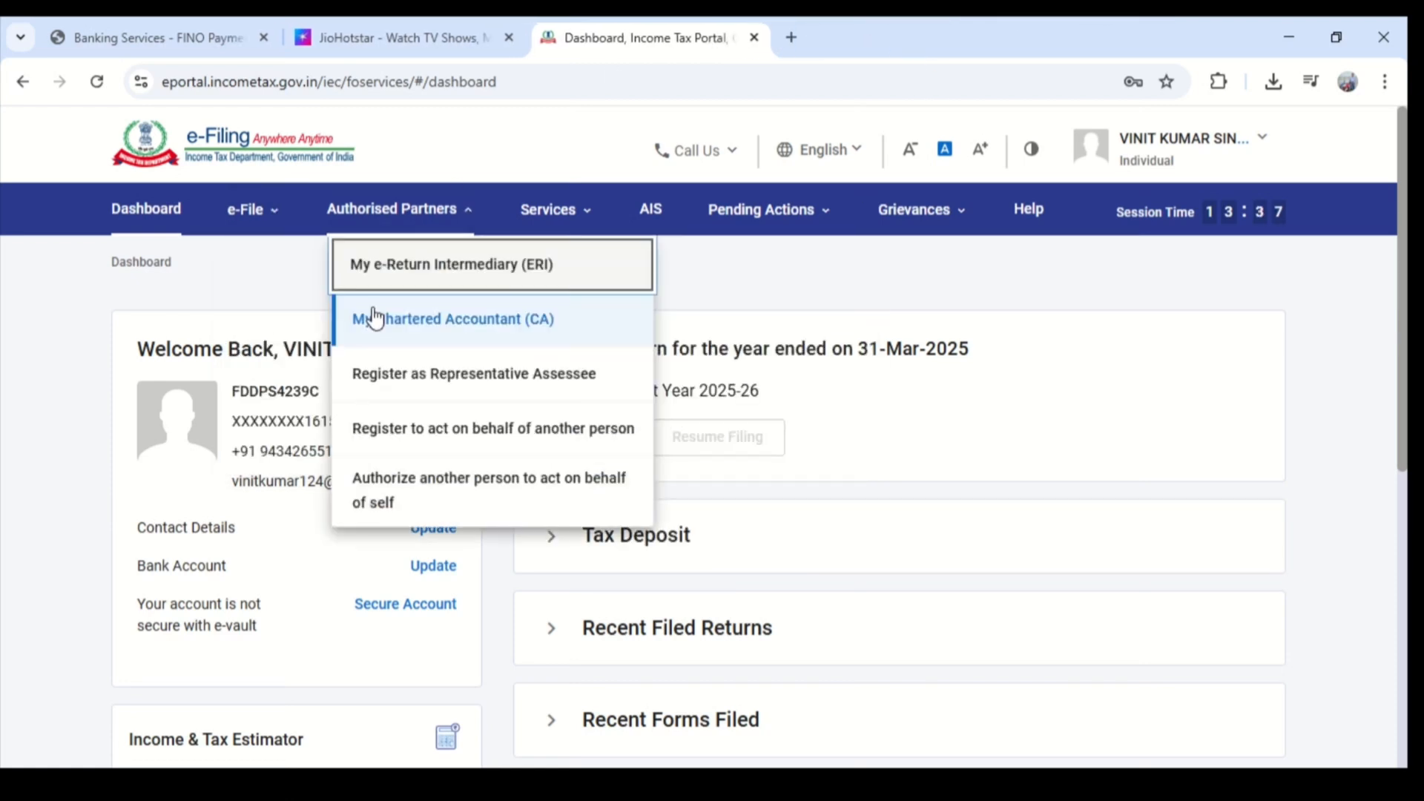
- Choose to view Form 26AS from the income tax return options and confirm the redirect to TRACES
mouse_move(265, 209)
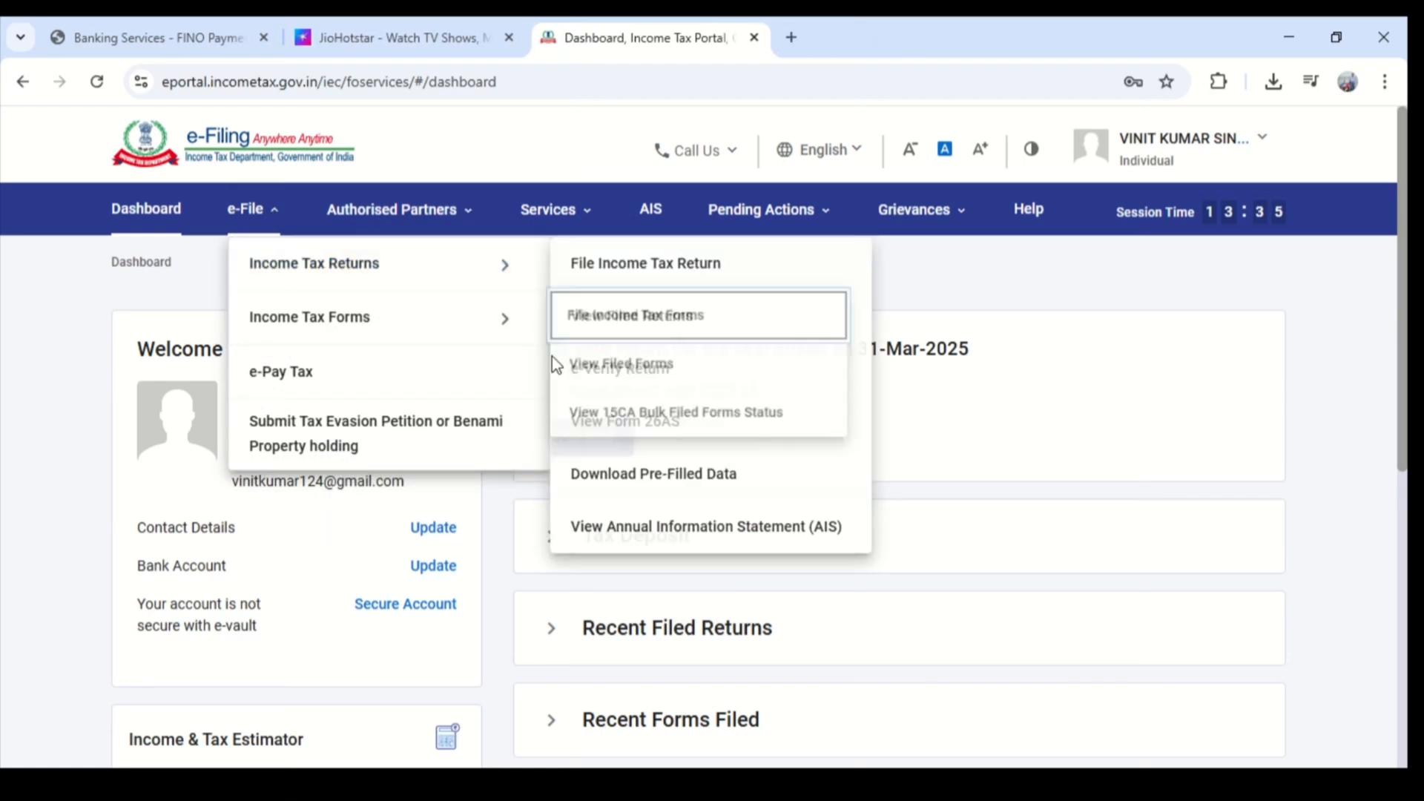
mouse_move(495, 277)
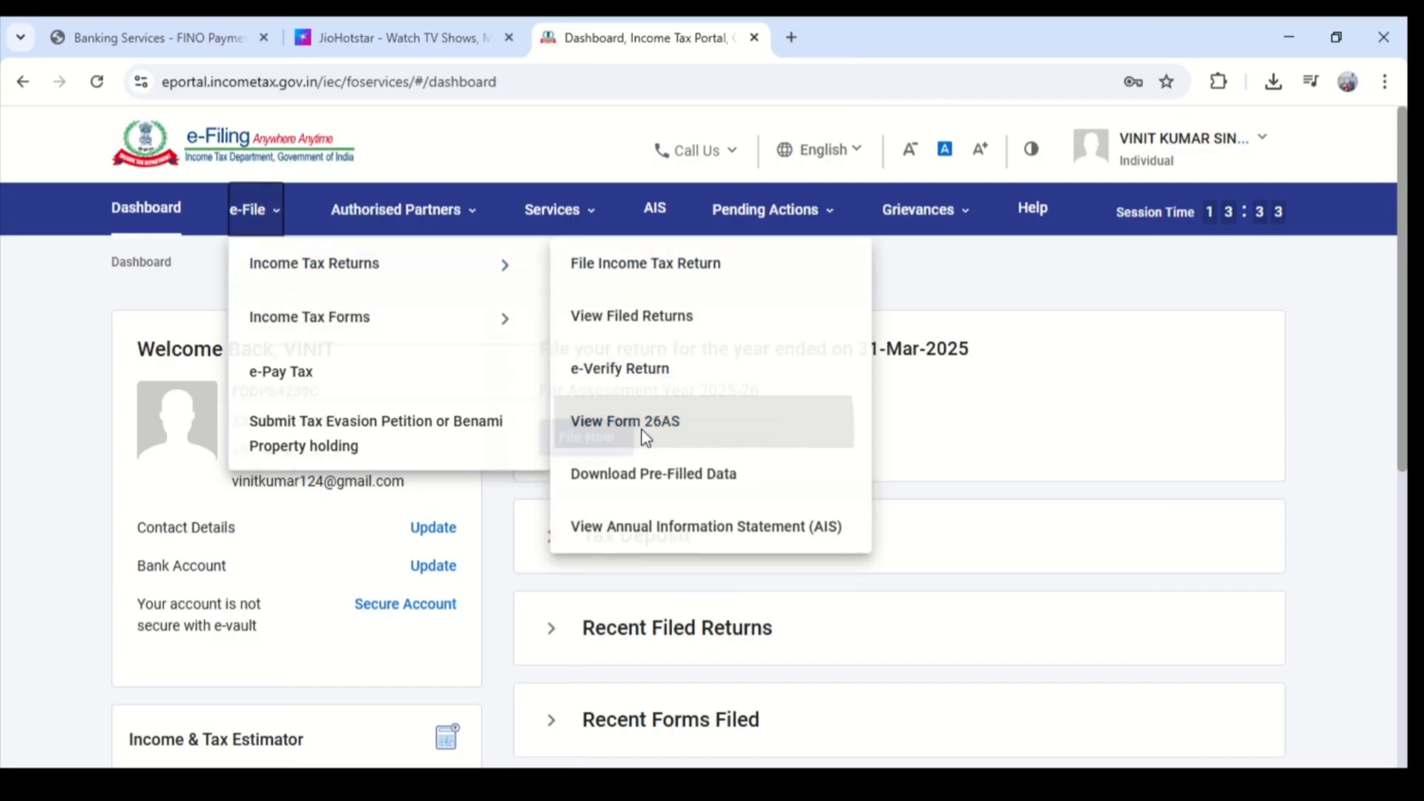
click(645, 434)
click(913, 622)
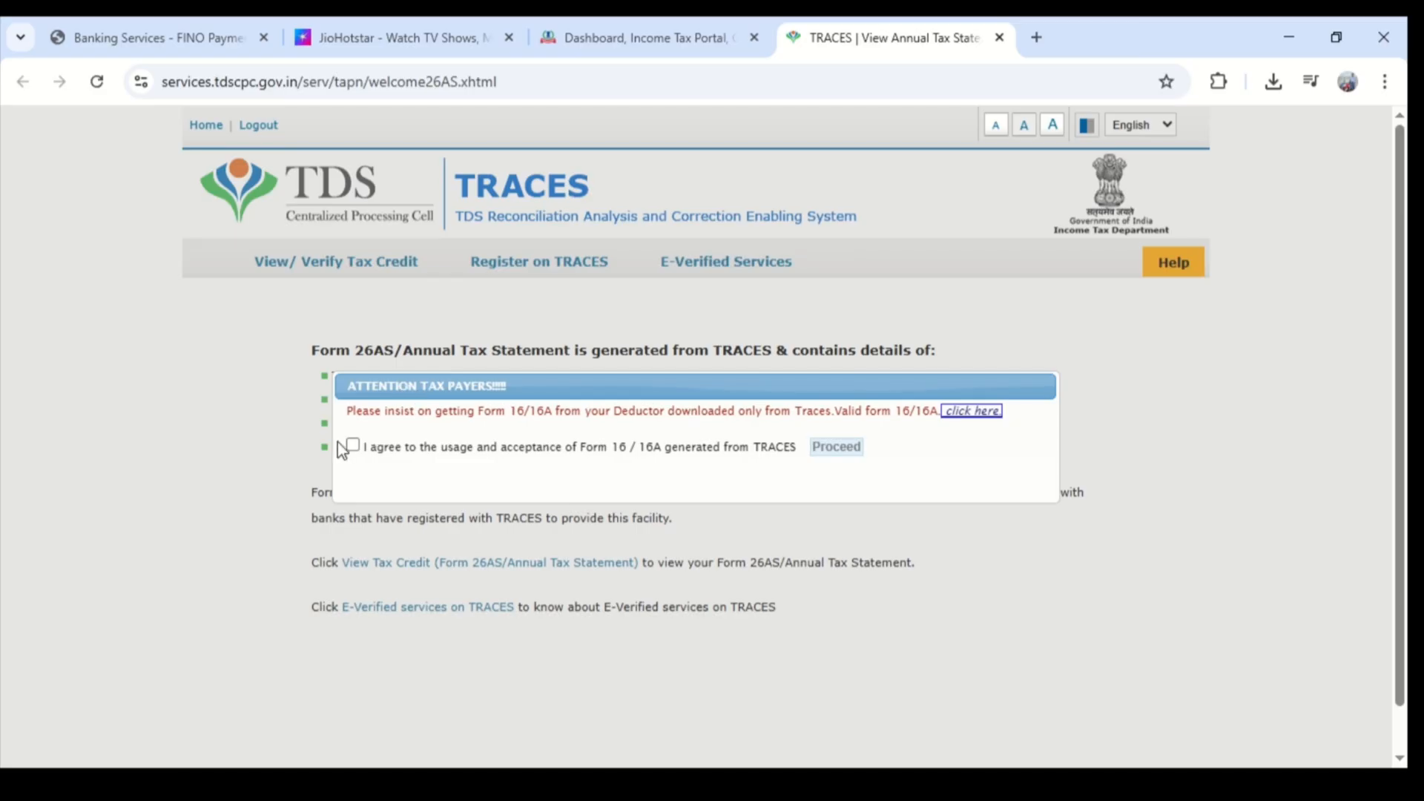
- Accept the Form 16/16A usage agreement and open View Tax Credit (Form 26AS/Annual Tax Statement)
click(354, 445)
click(844, 451)
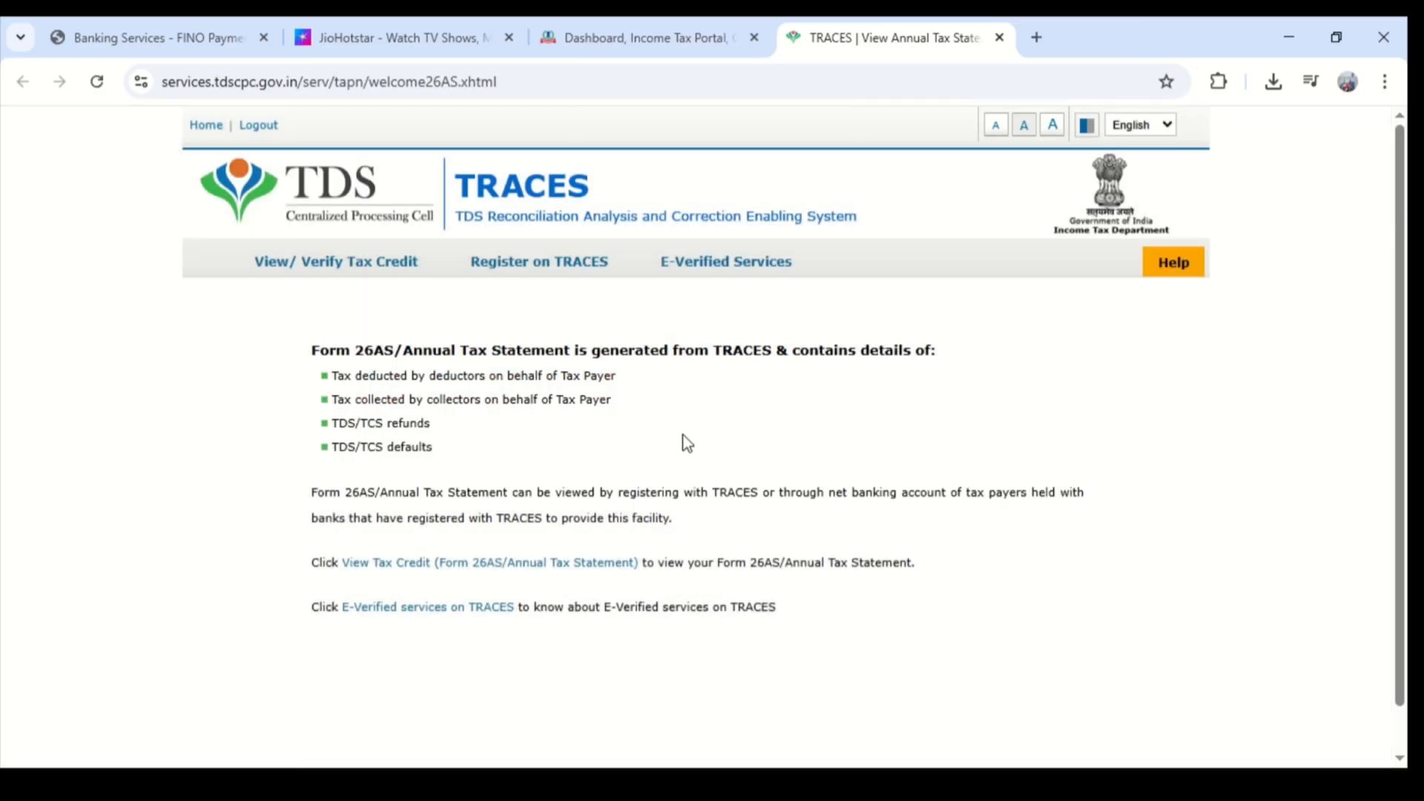
click(488, 563)
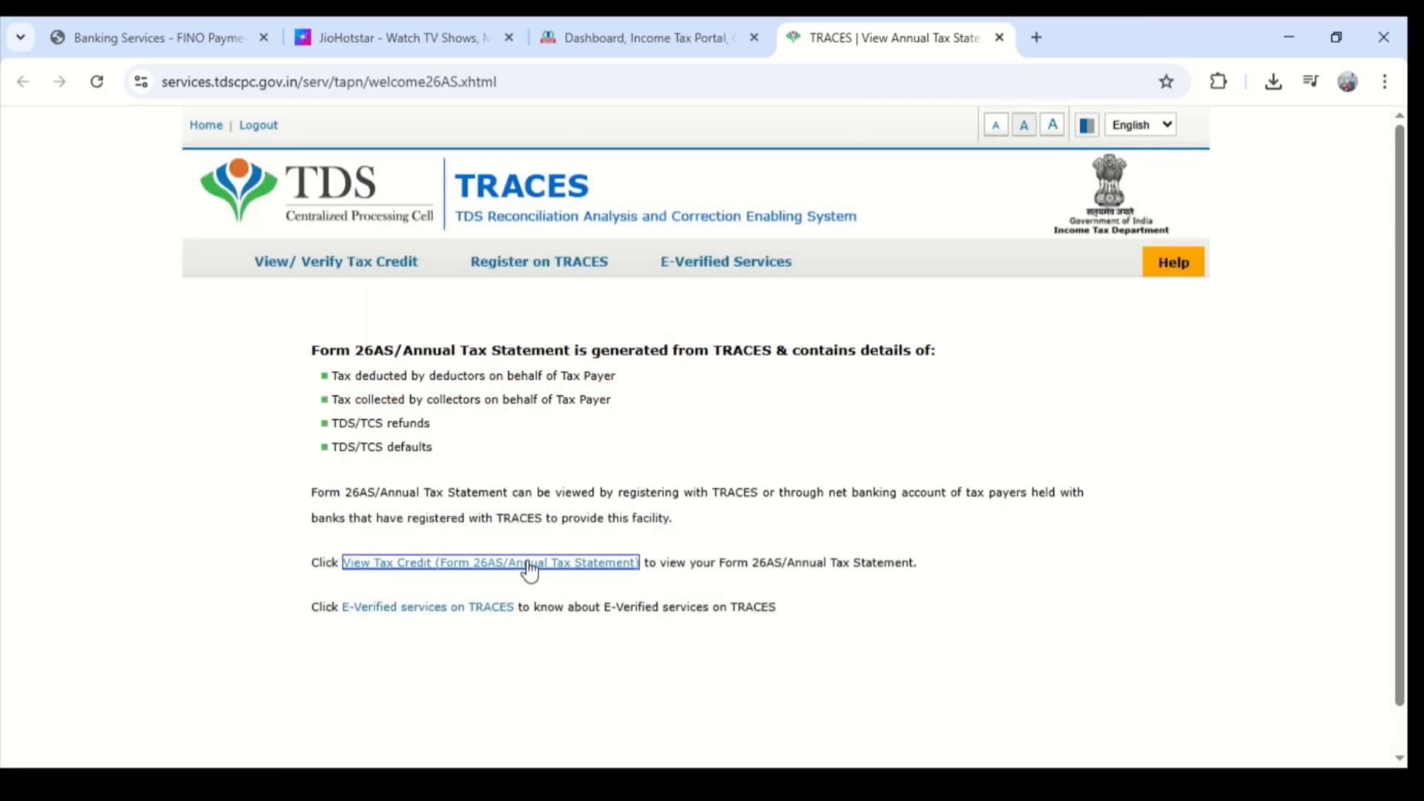
- View the Form 26AS statement for assessment year 2025-26 in HTML format
scroll(742, 482, down, 1)
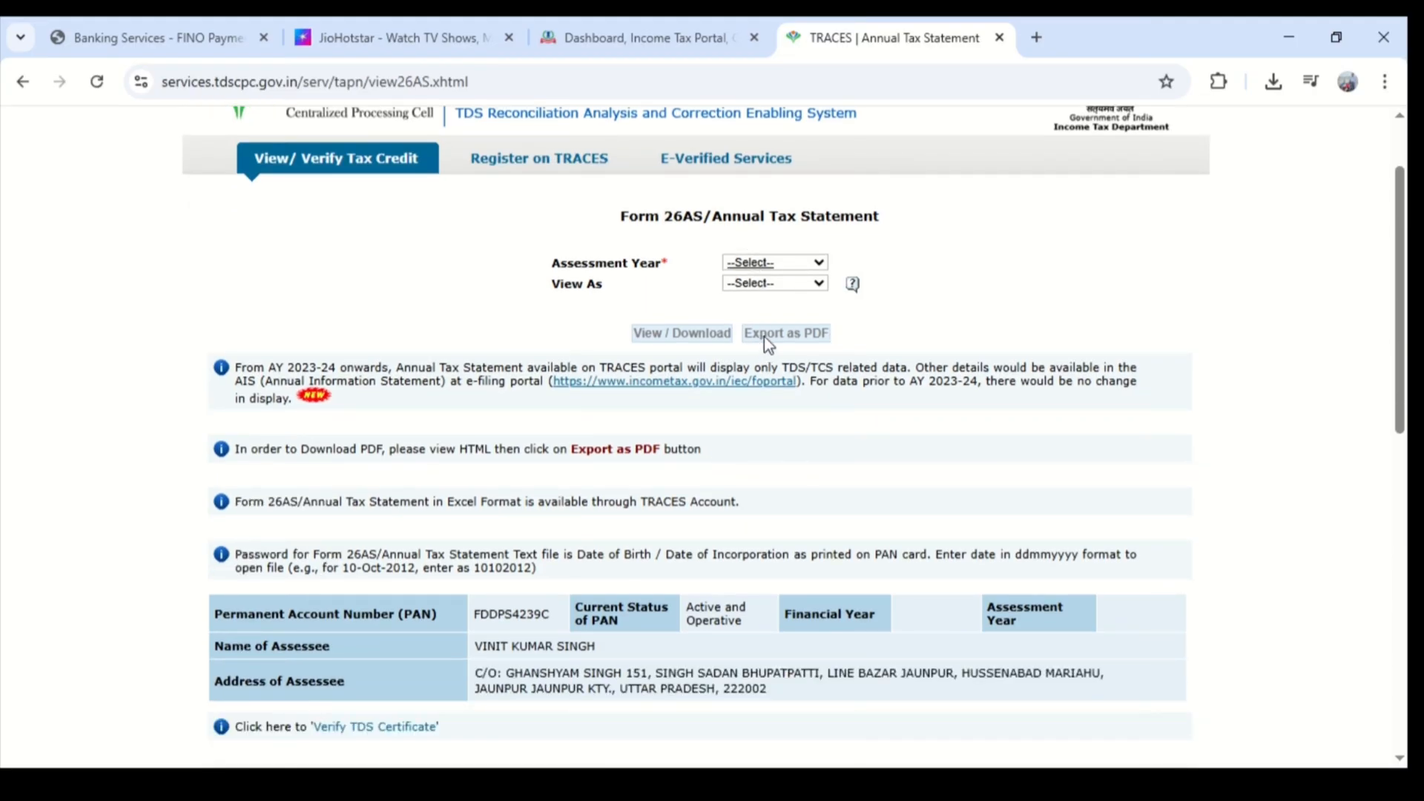
click(767, 302)
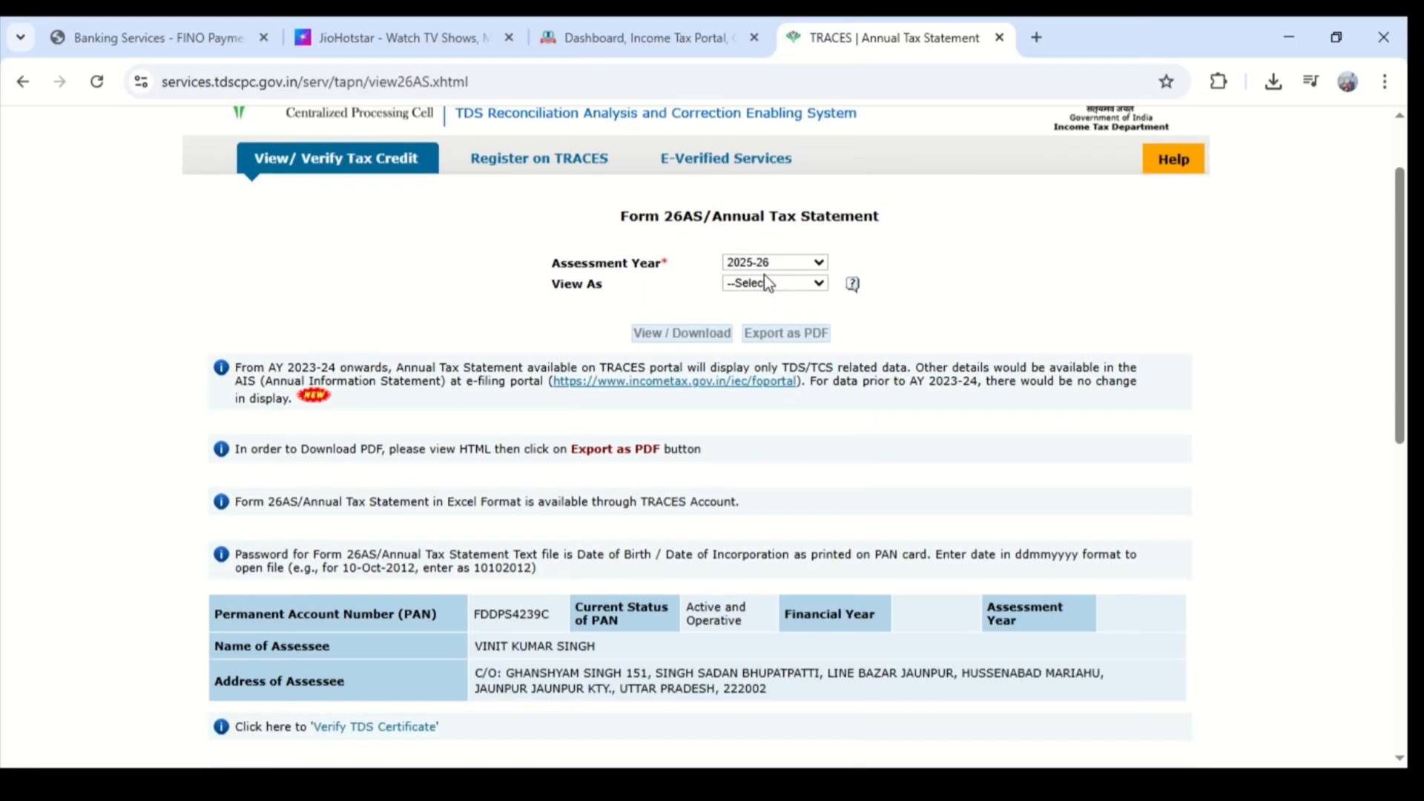
click(764, 281)
click(763, 341)
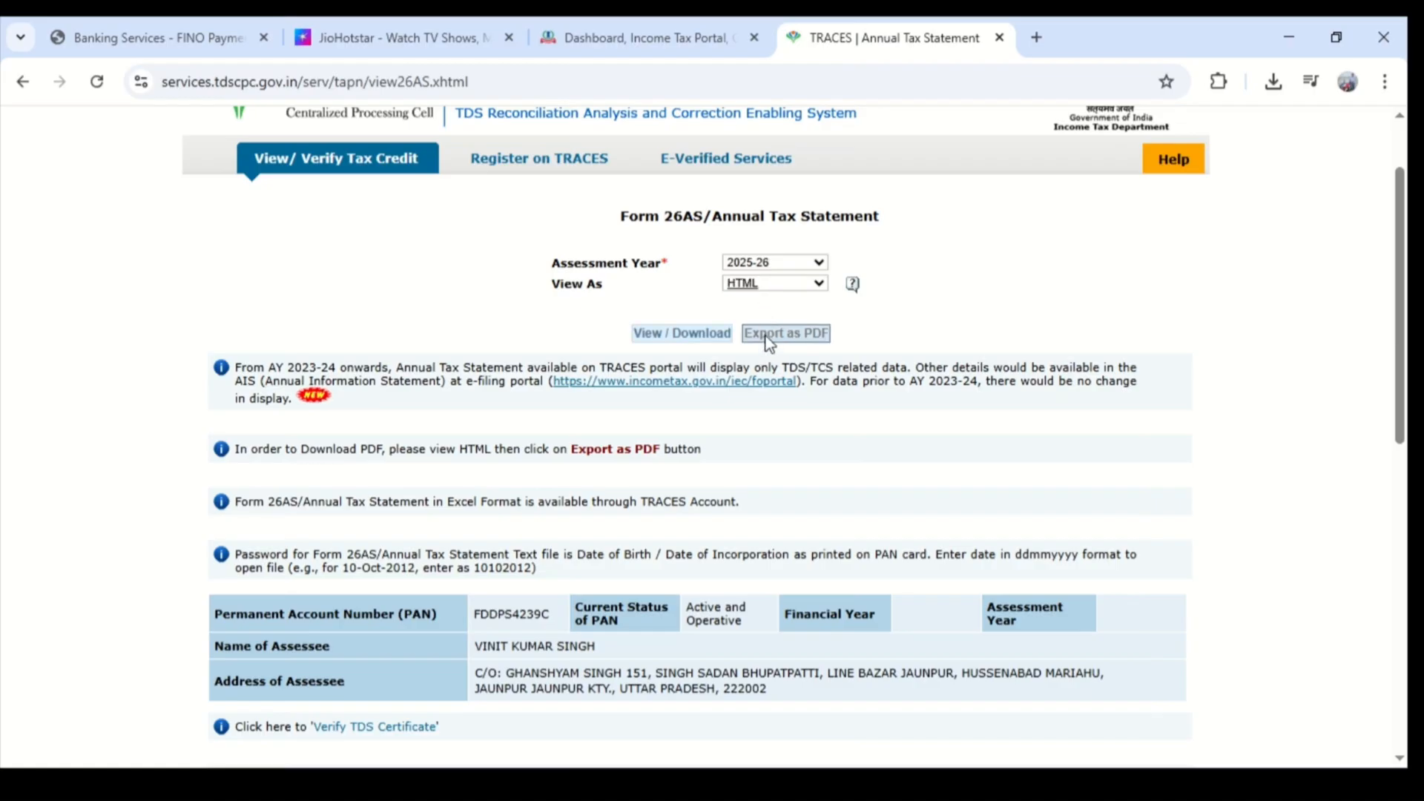
click(671, 337)
- Look over the tax-deducted-at-source details, export the annual tax statement as a PDF and open the downloaded file
scroll(745, 417, down, 5)
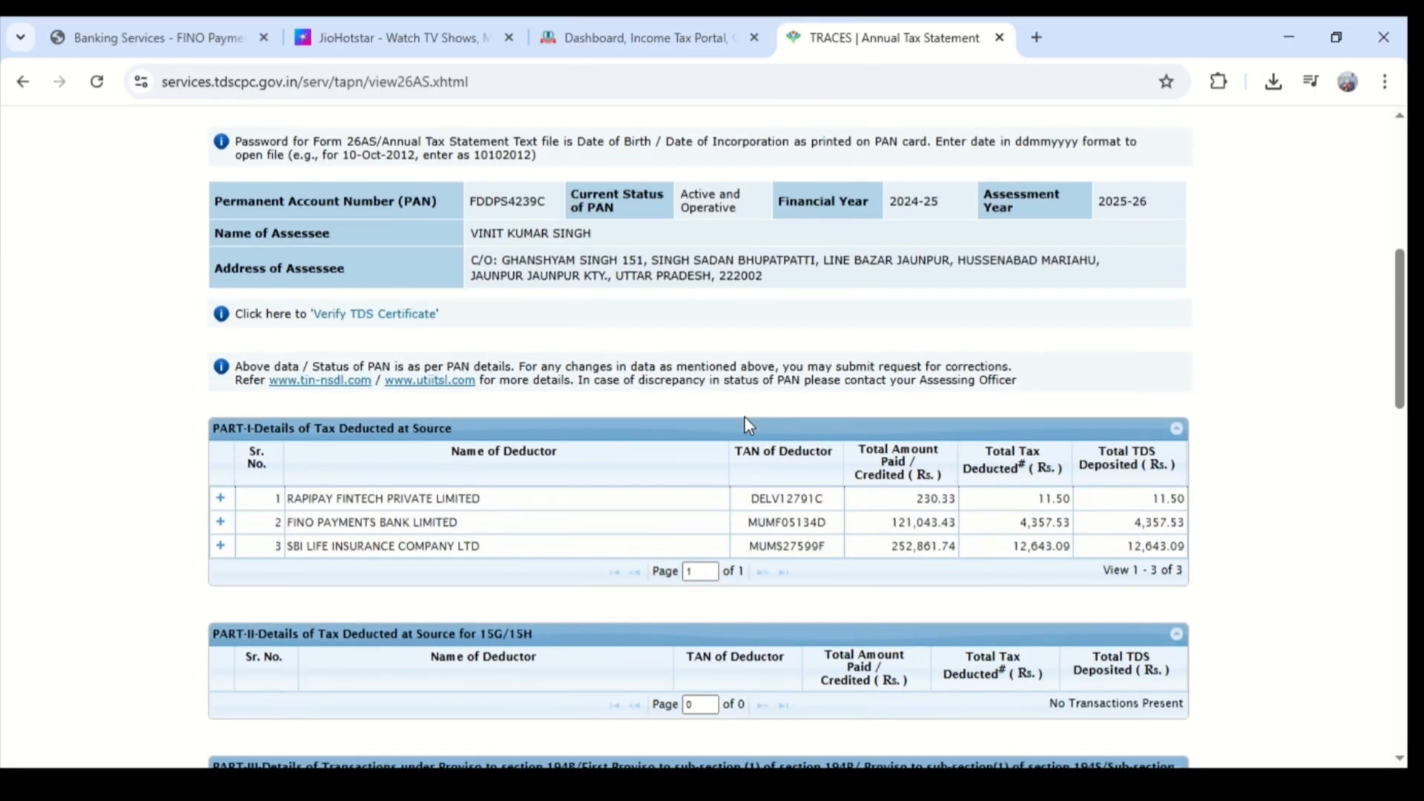
scroll(744, 417, down, 1)
scroll(306, 412, up, 1)
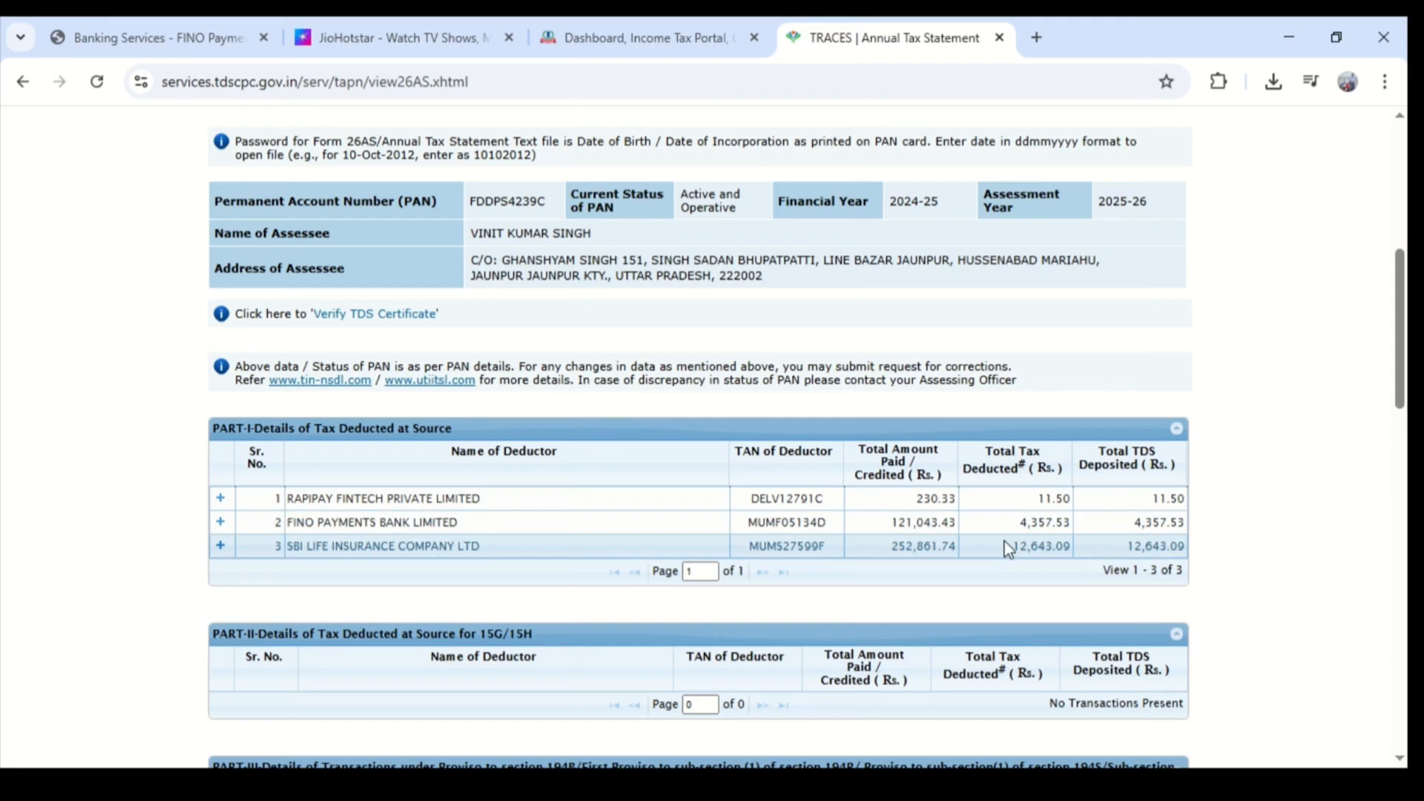
scroll(1004, 541, up, 6)
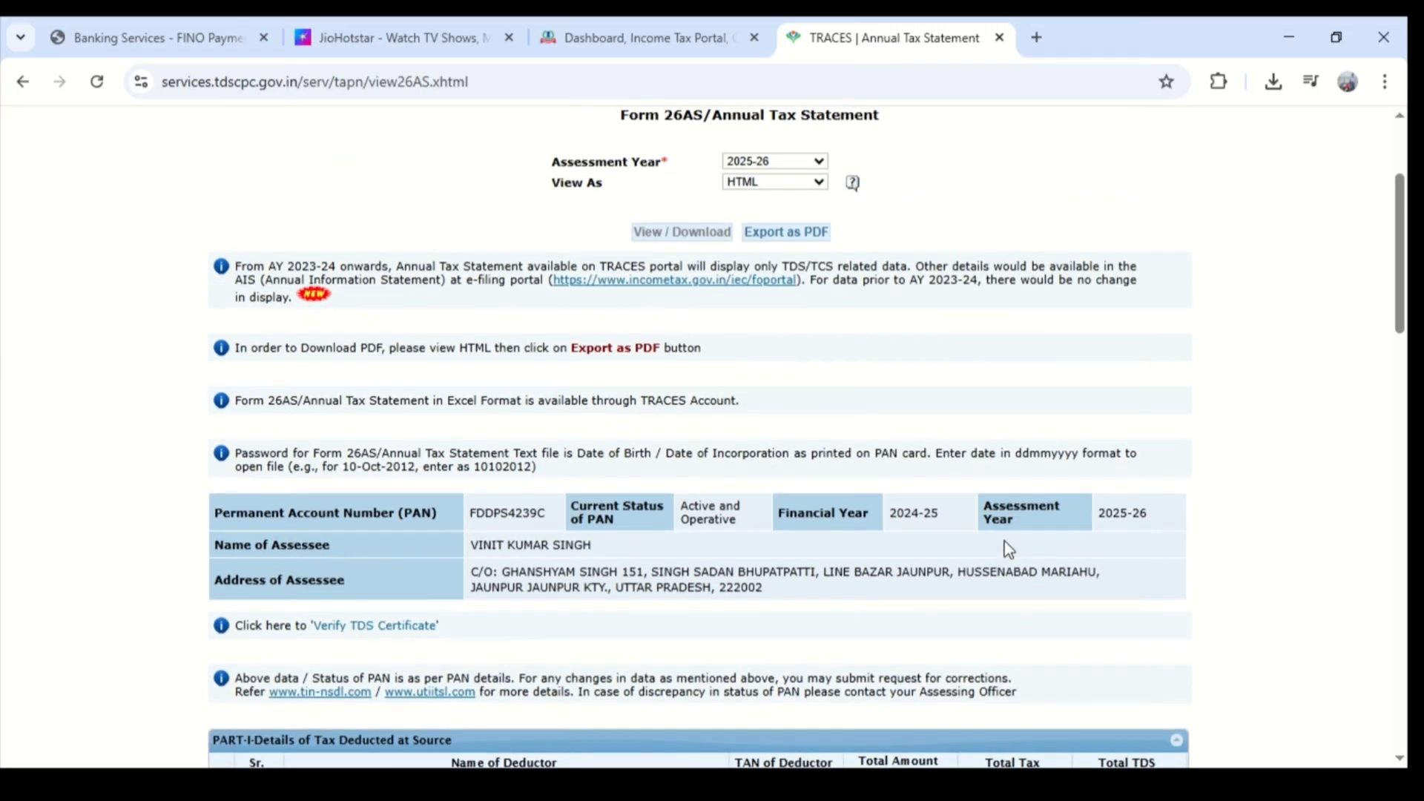
click(813, 335)
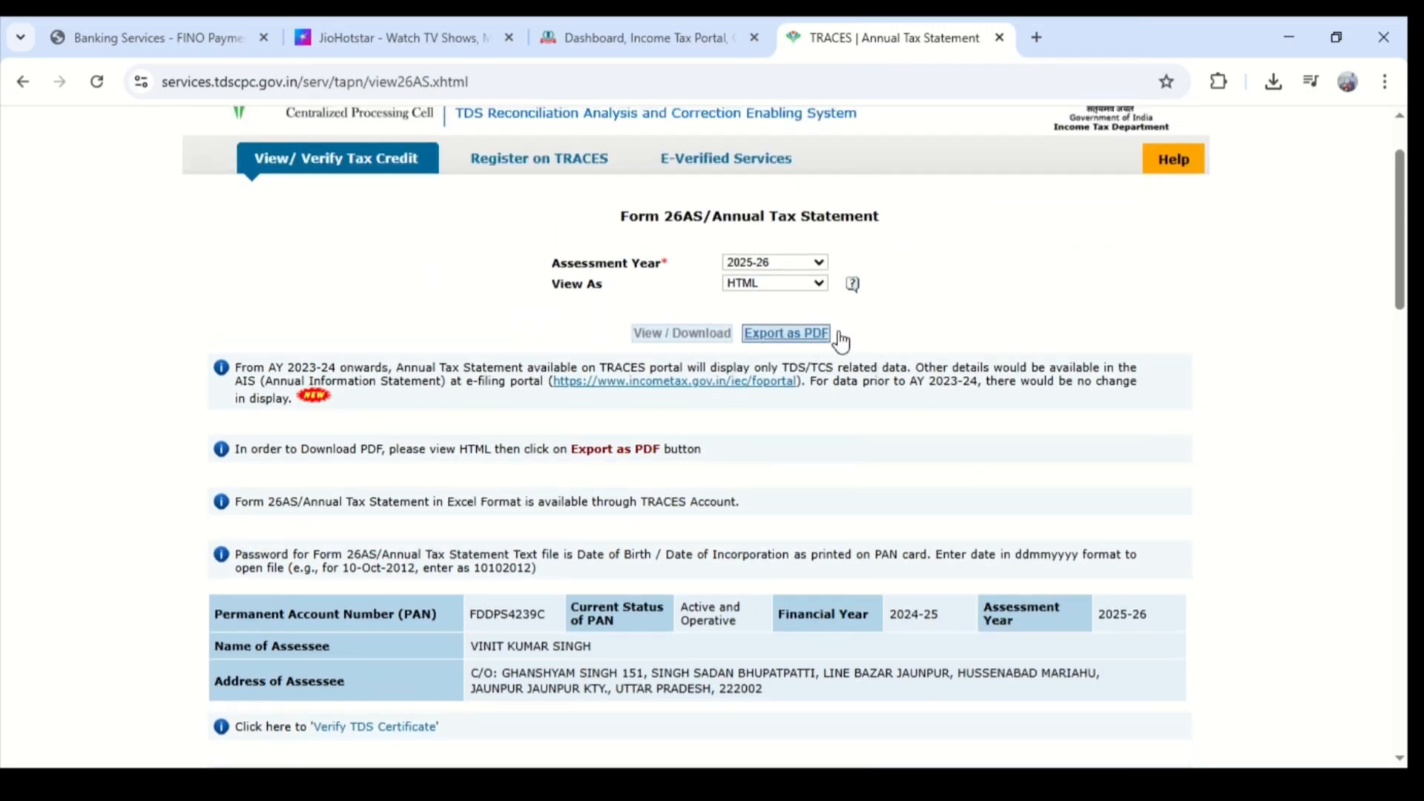
click(1075, 136)
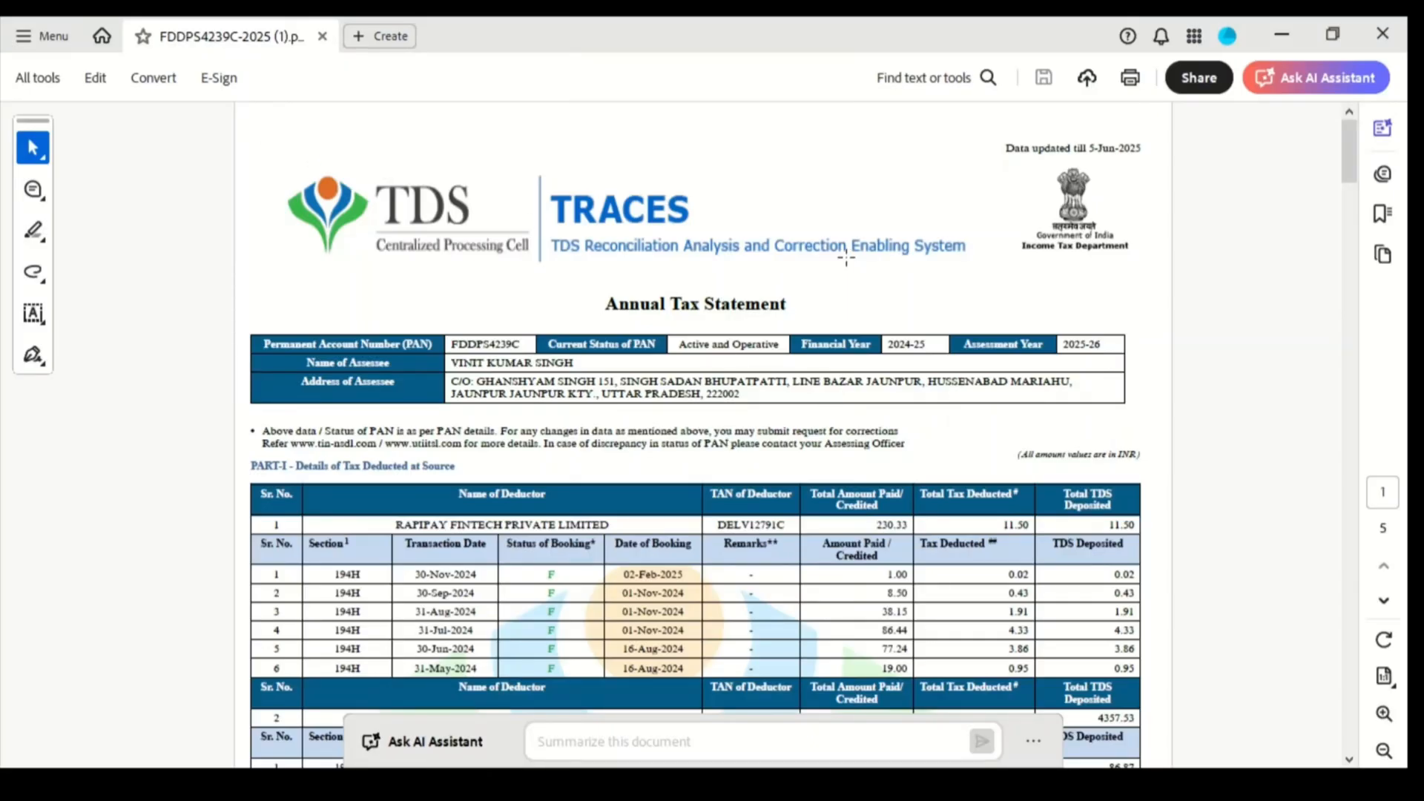
- Review each deductor's TDS transactions and the remaining parts of the Annual Tax Statement PDF
scroll(846, 259, down, 5)
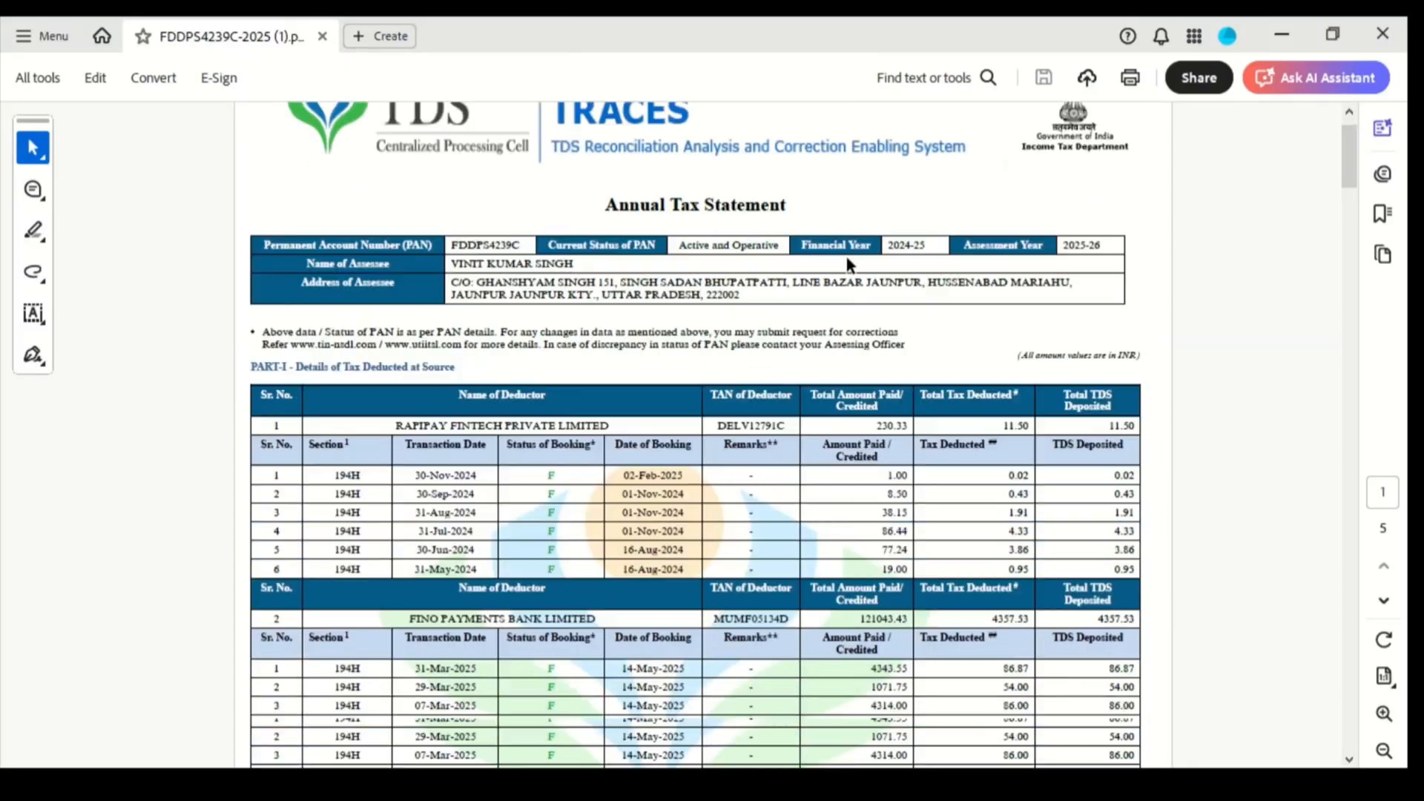
scroll(1103, 278, down, 8)
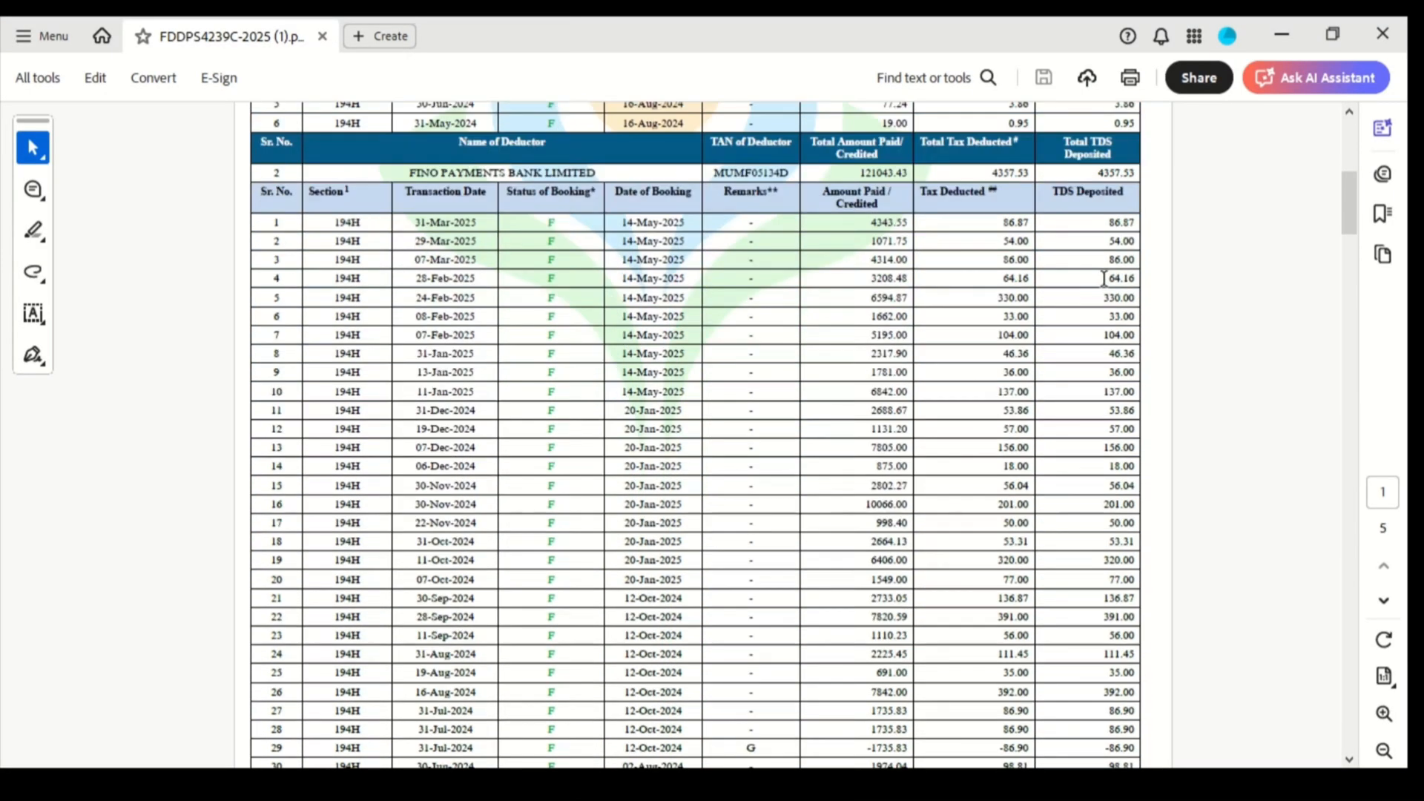
scroll(1104, 278, down, 1)
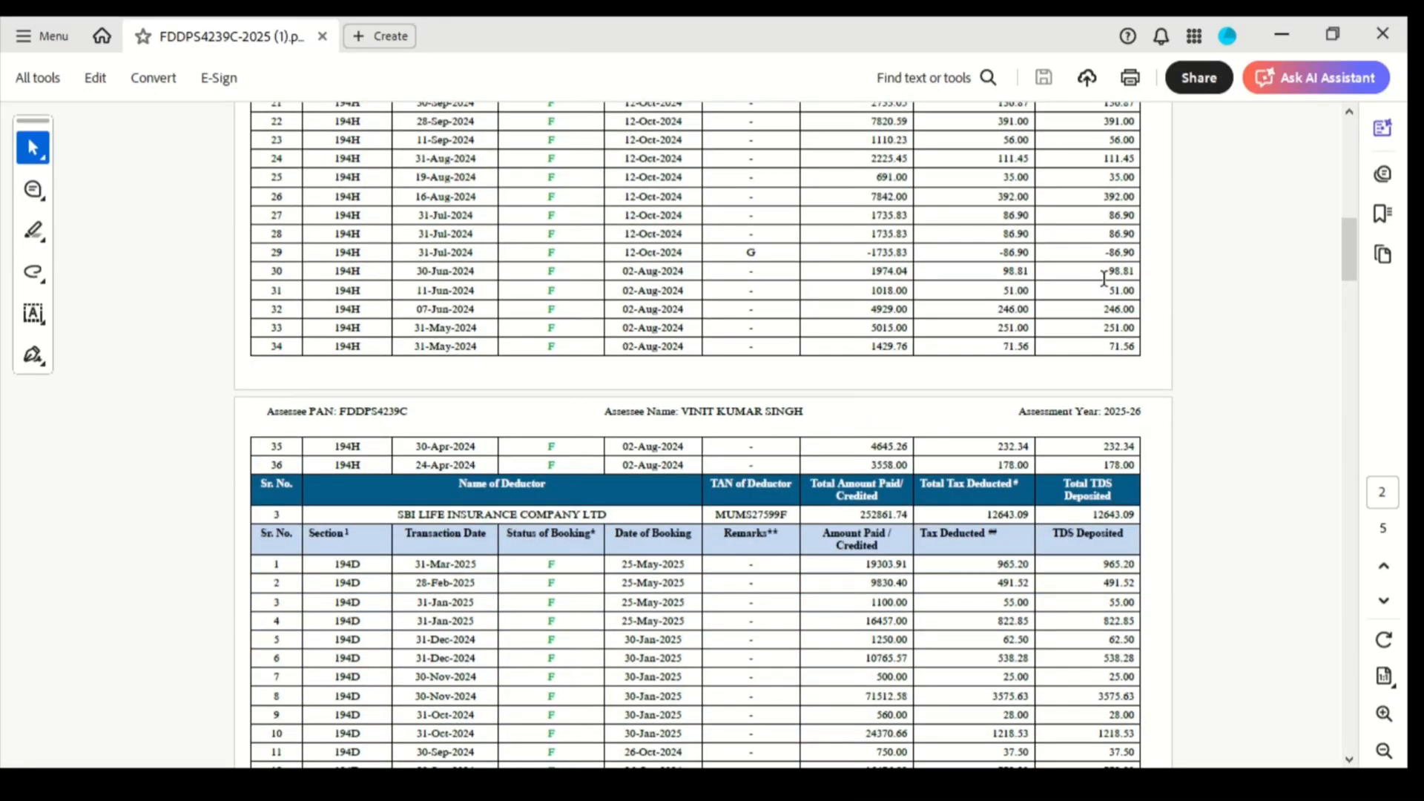
scroll(993, 567, down, 8)
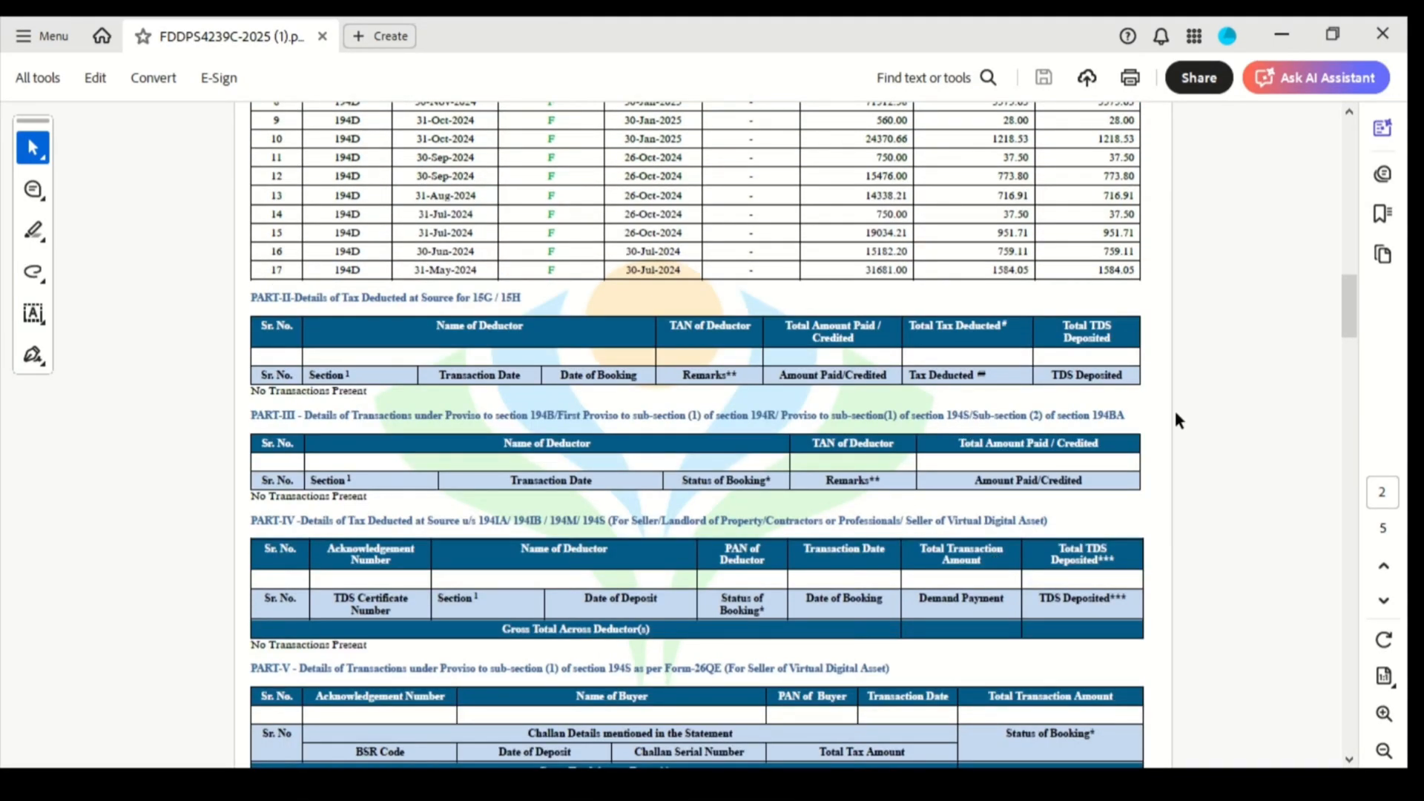
scroll(1174, 407, up, 20)
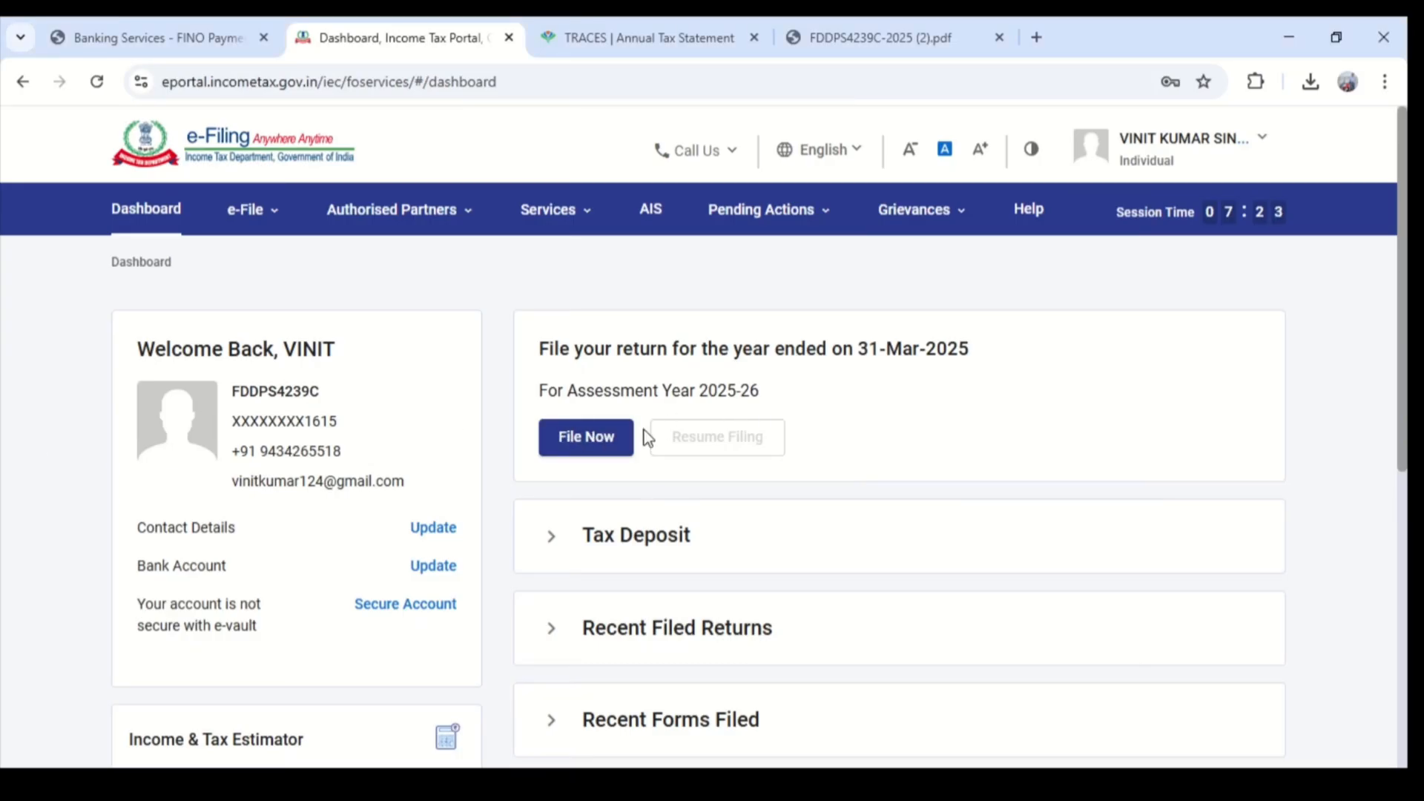
- Begin filing the income tax return for assessment year 2025-26 with Online as the mode of filing
click(582, 437)
click(305, 449)
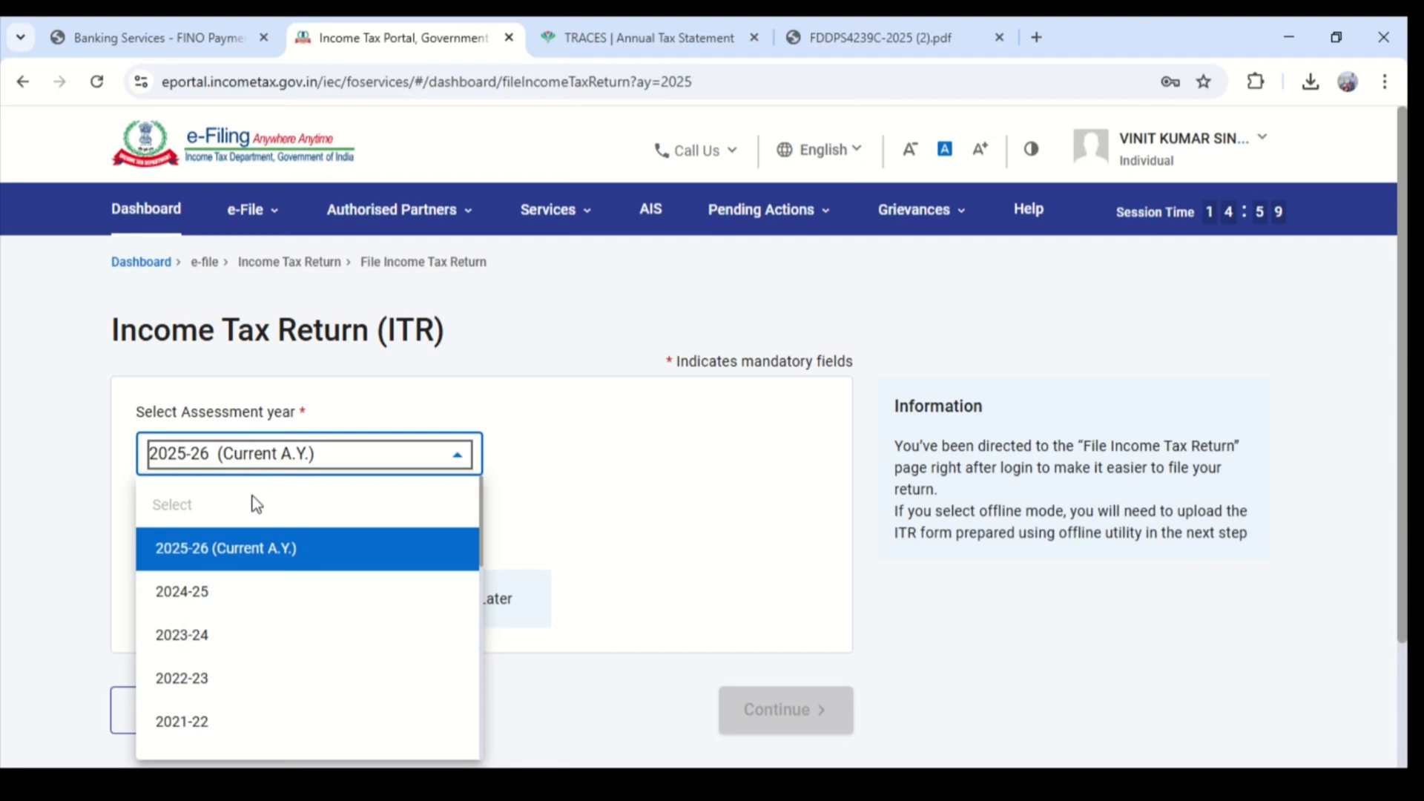
click(280, 458)
scroll(210, 389, down, 2)
click(146, 382)
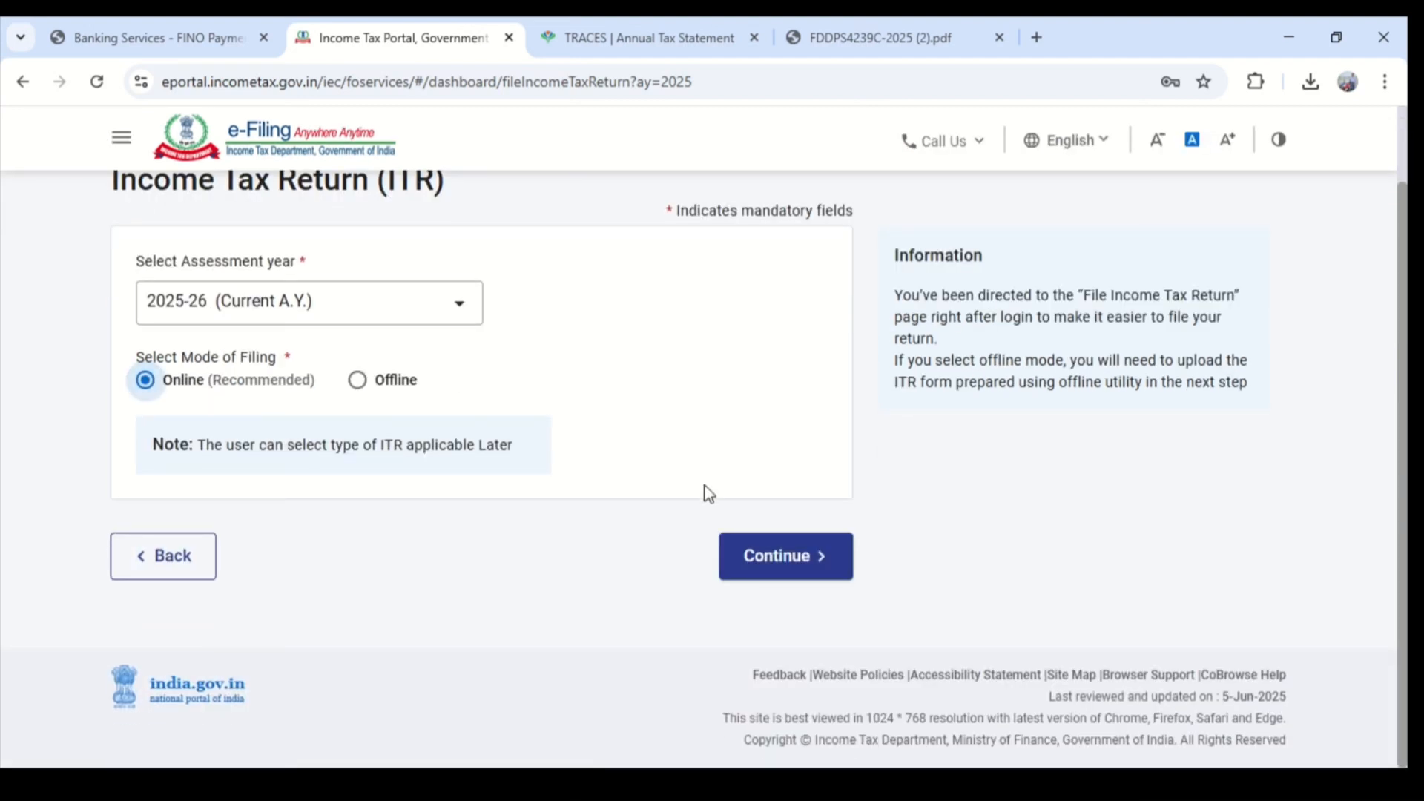
click(768, 581)
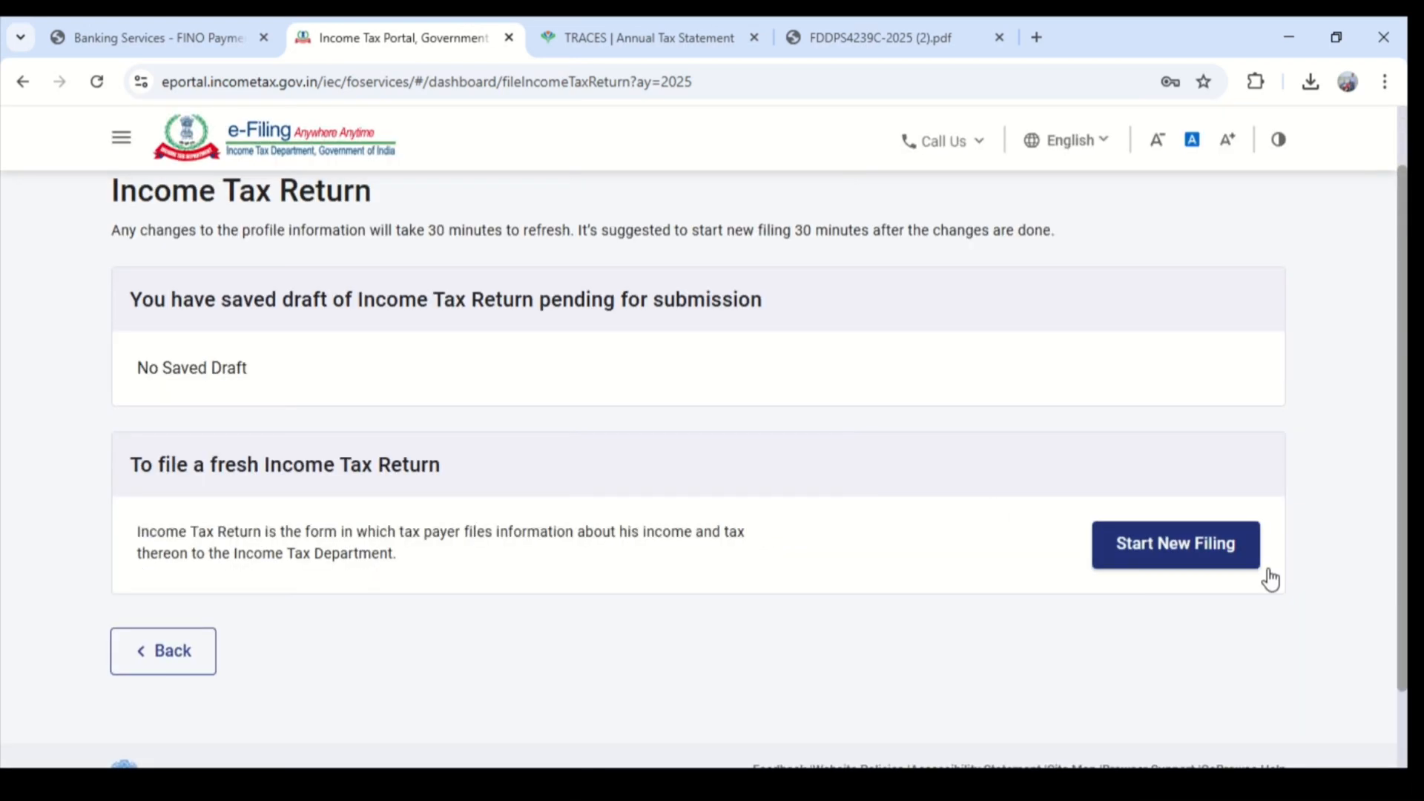
- Start a new filing and proceed with the Individual status
click(1192, 559)
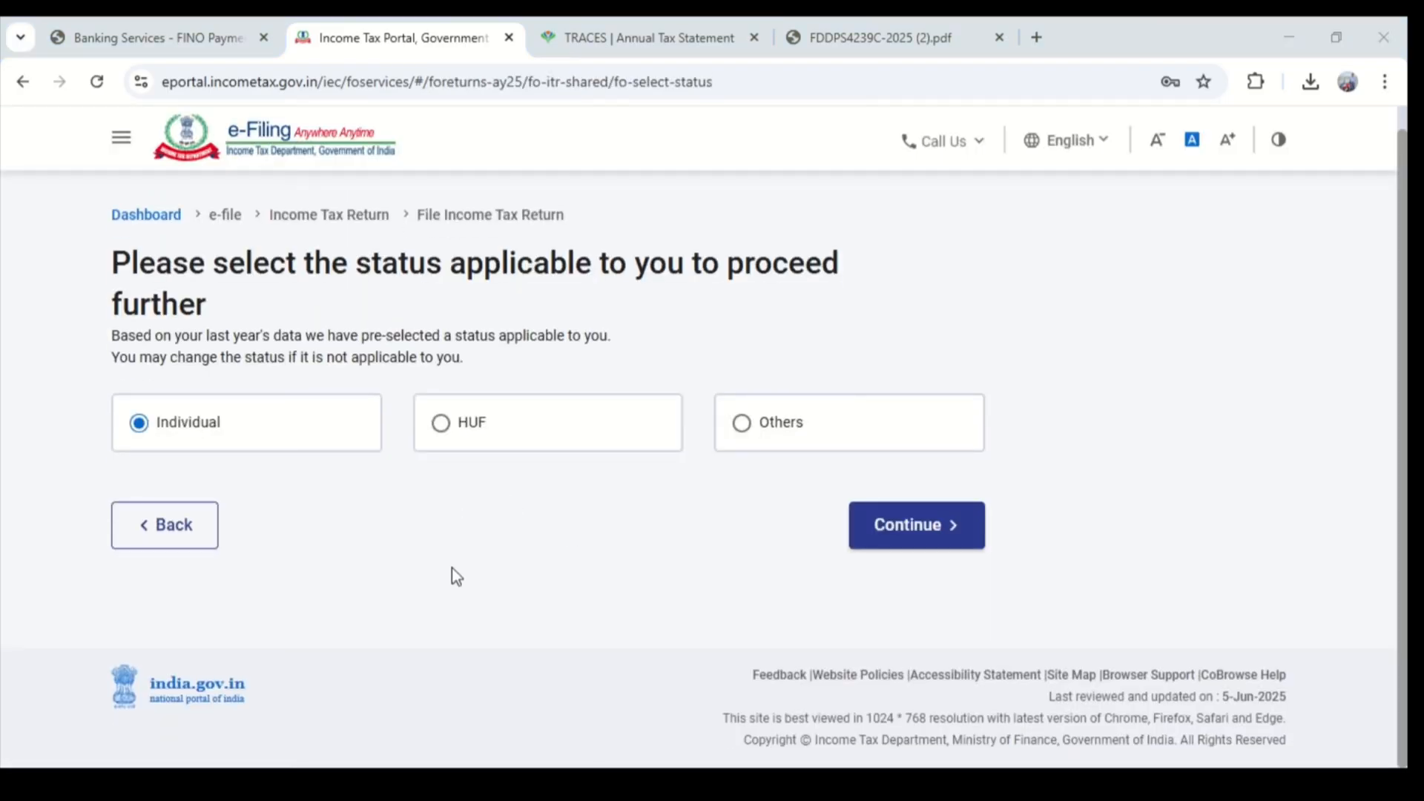
click(935, 531)
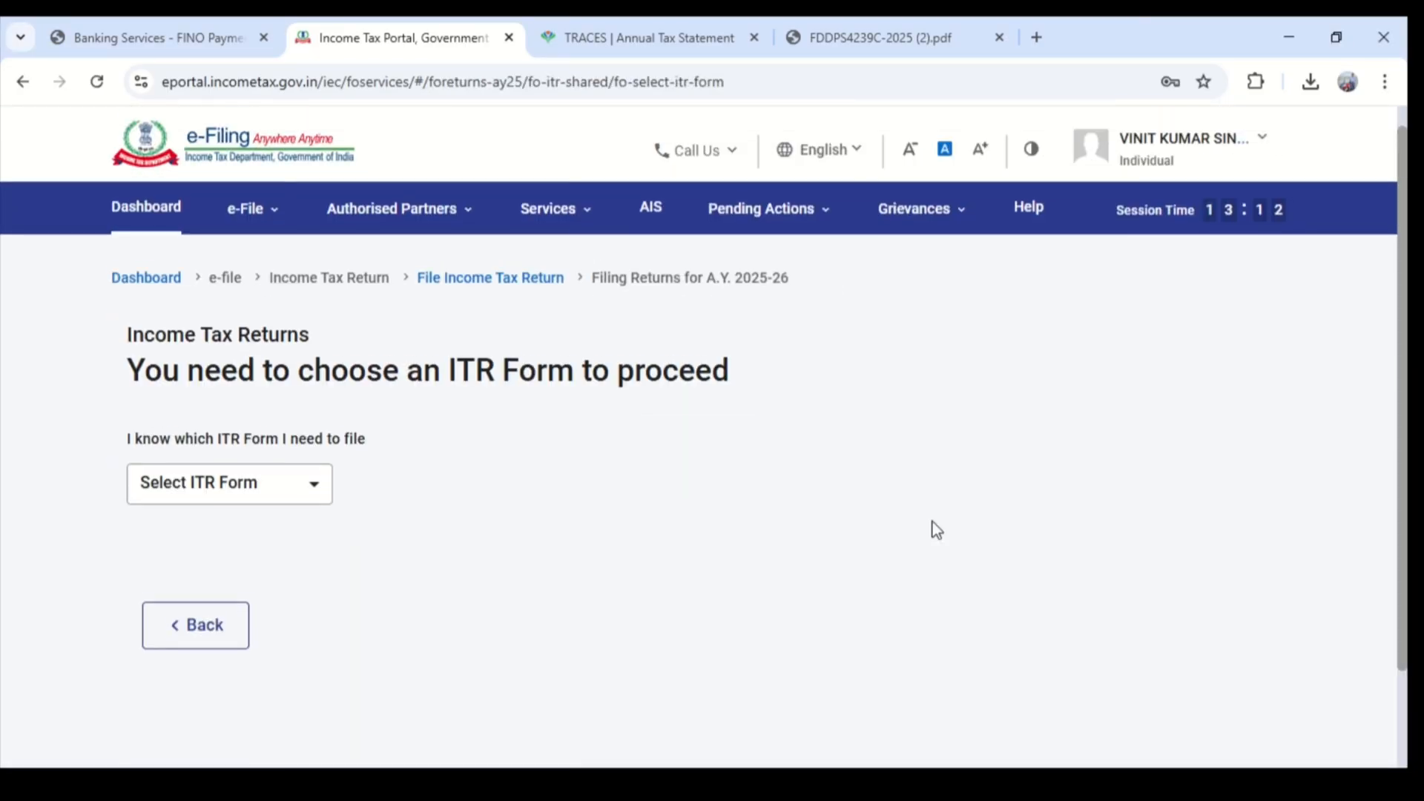
- Select ITR-4 as the return form, proceed with it and acknowledge the default New Tax Regime notice
click(286, 488)
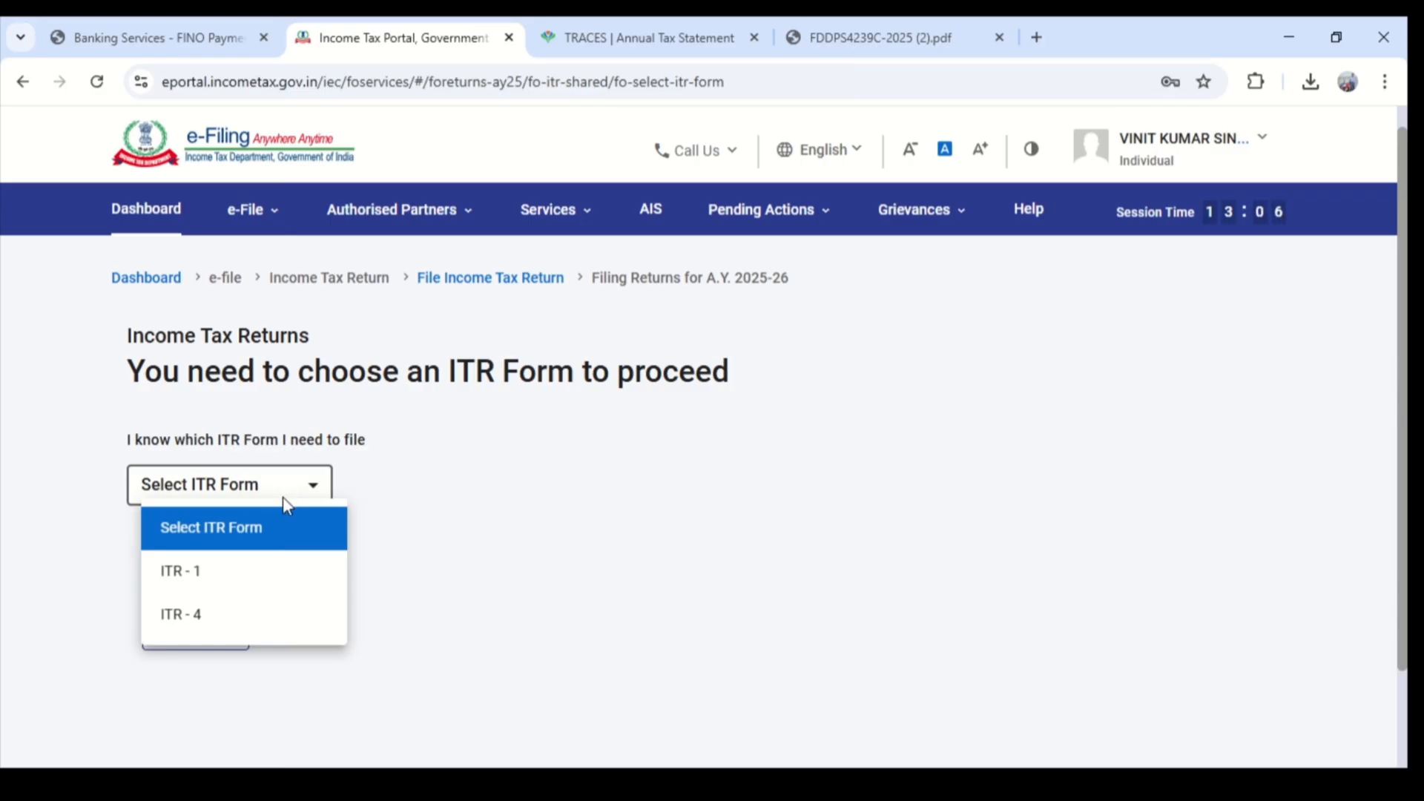
click(269, 629)
scroll(433, 572, down, 3)
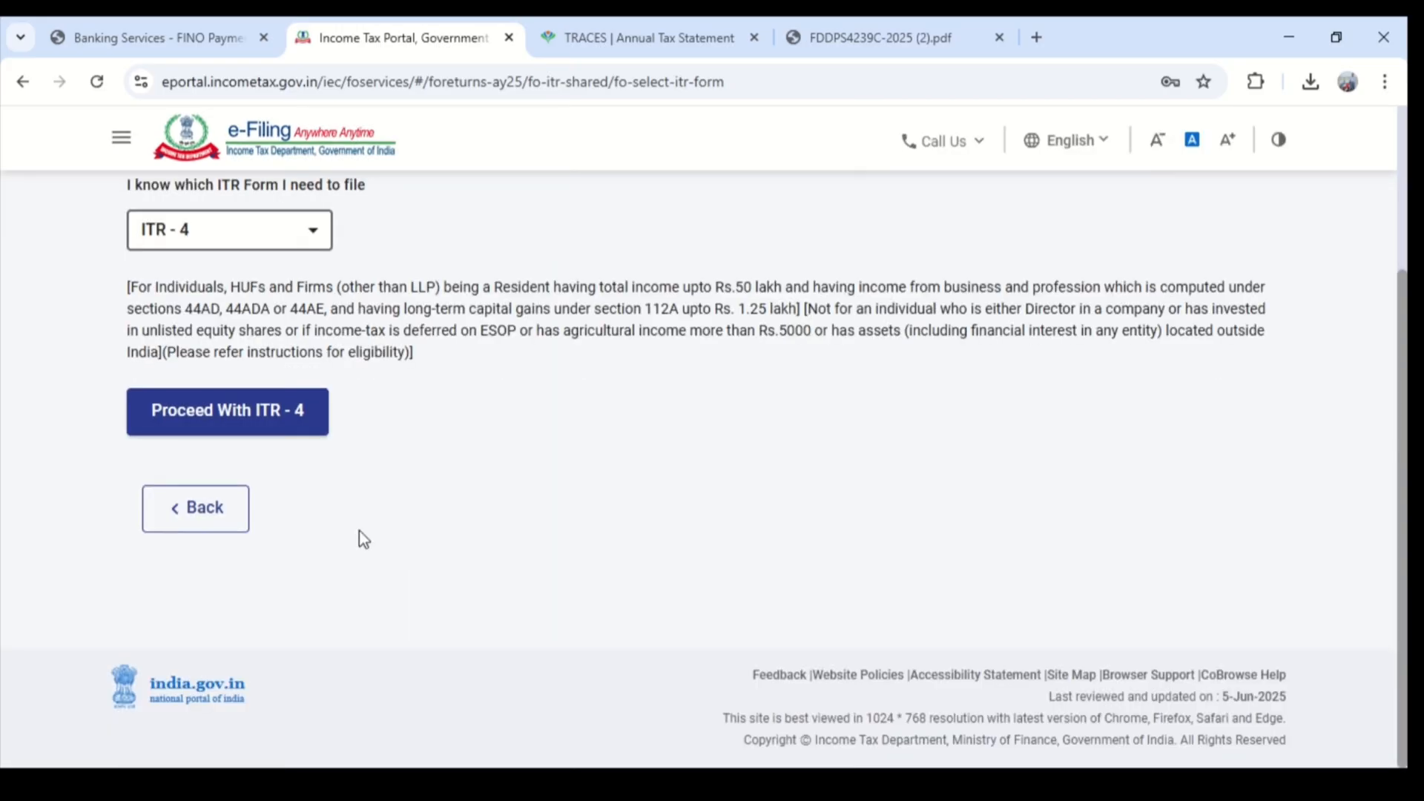
click(255, 414)
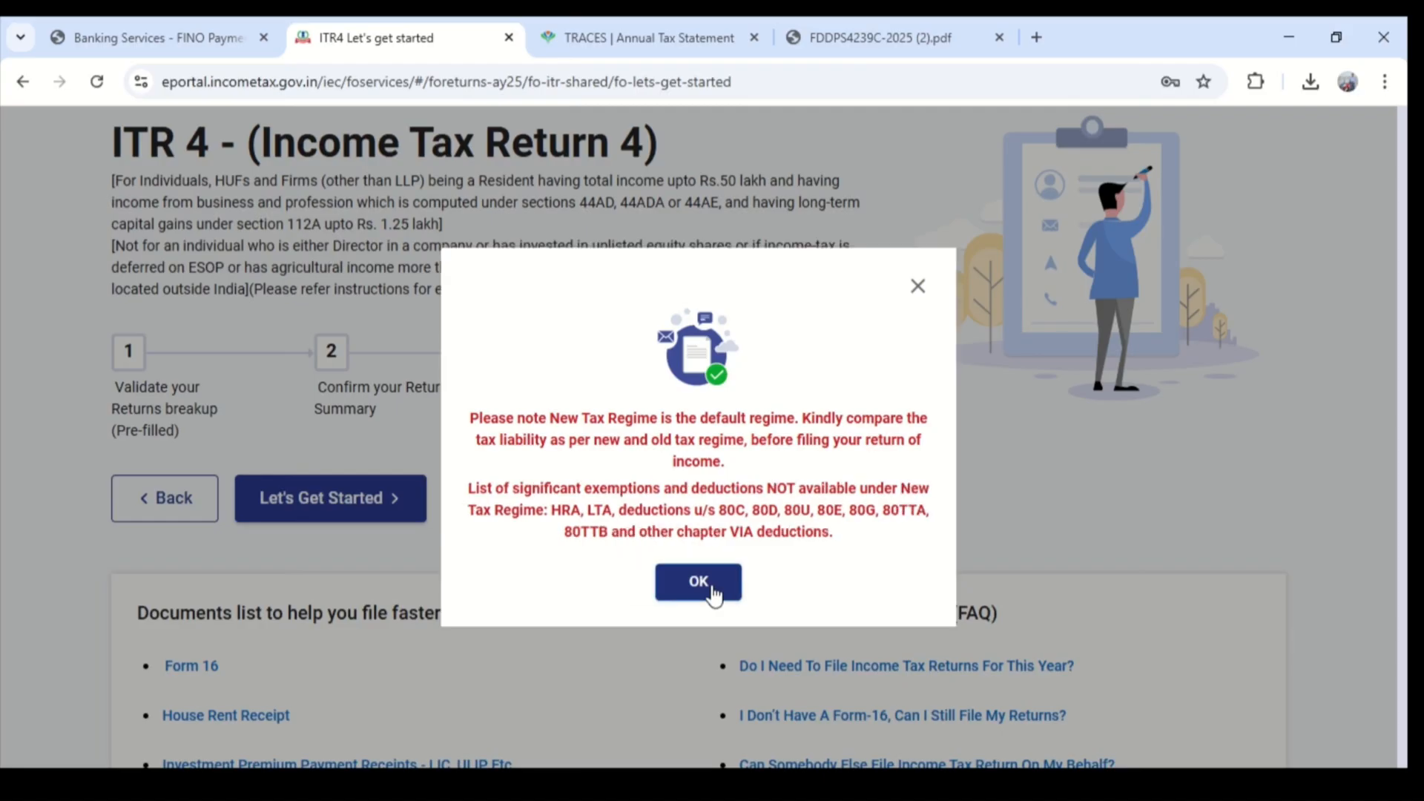
click(713, 593)
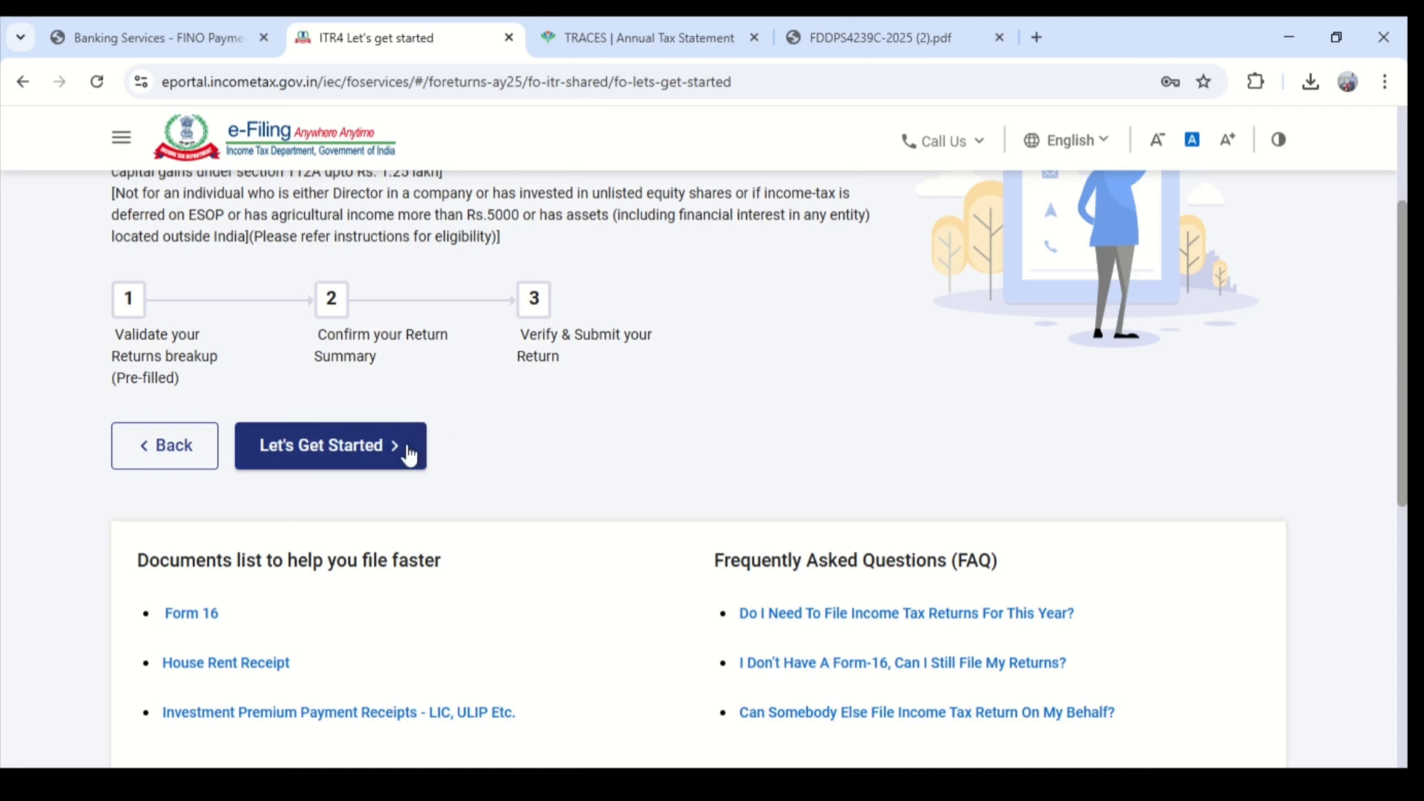
- Start the return, giving current account deposits exceeding Rs. 1 Crore under the Seventh Proviso to section 139(1) as the filing reason, and acknowledge the pre-fill notice
click(410, 448)
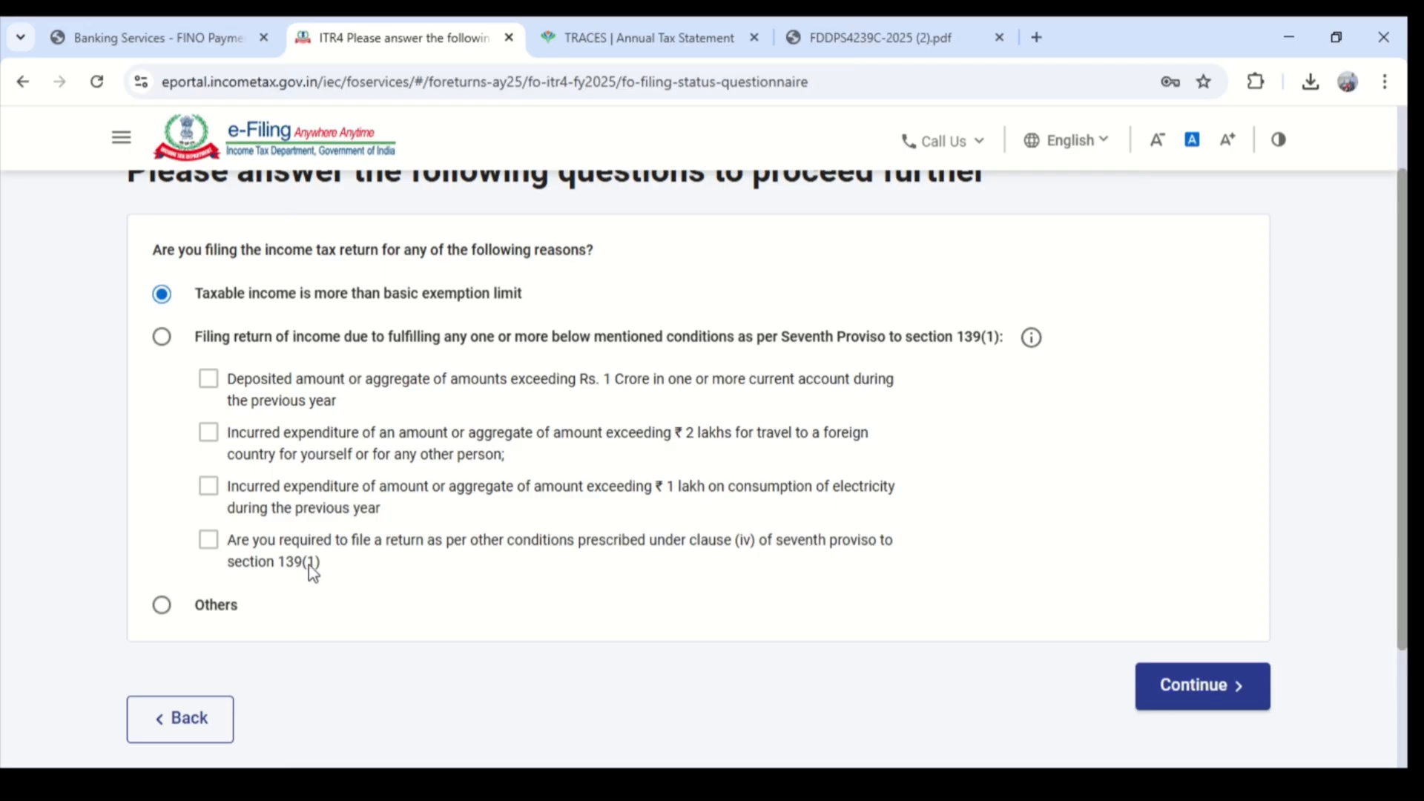
click(156, 341)
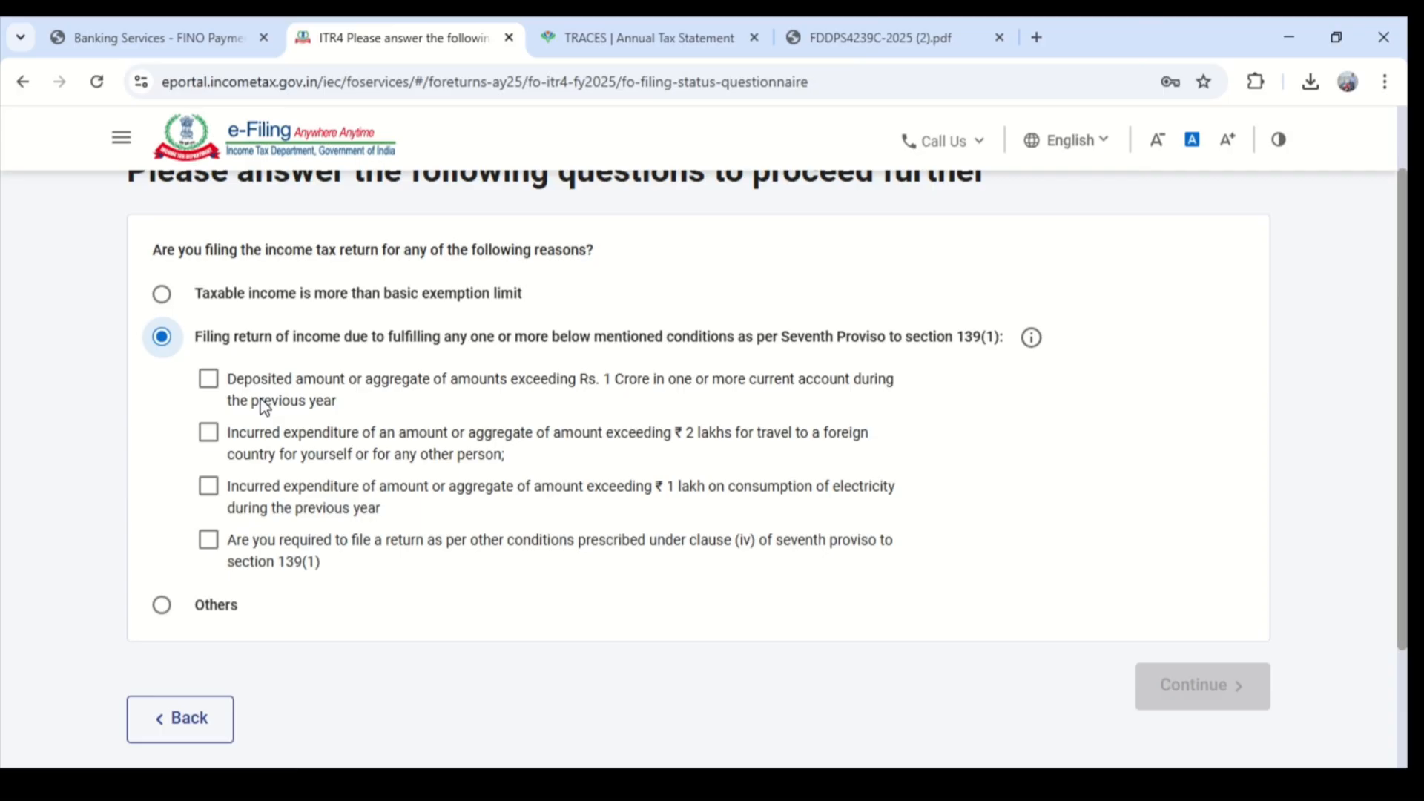
click(210, 381)
click(210, 382)
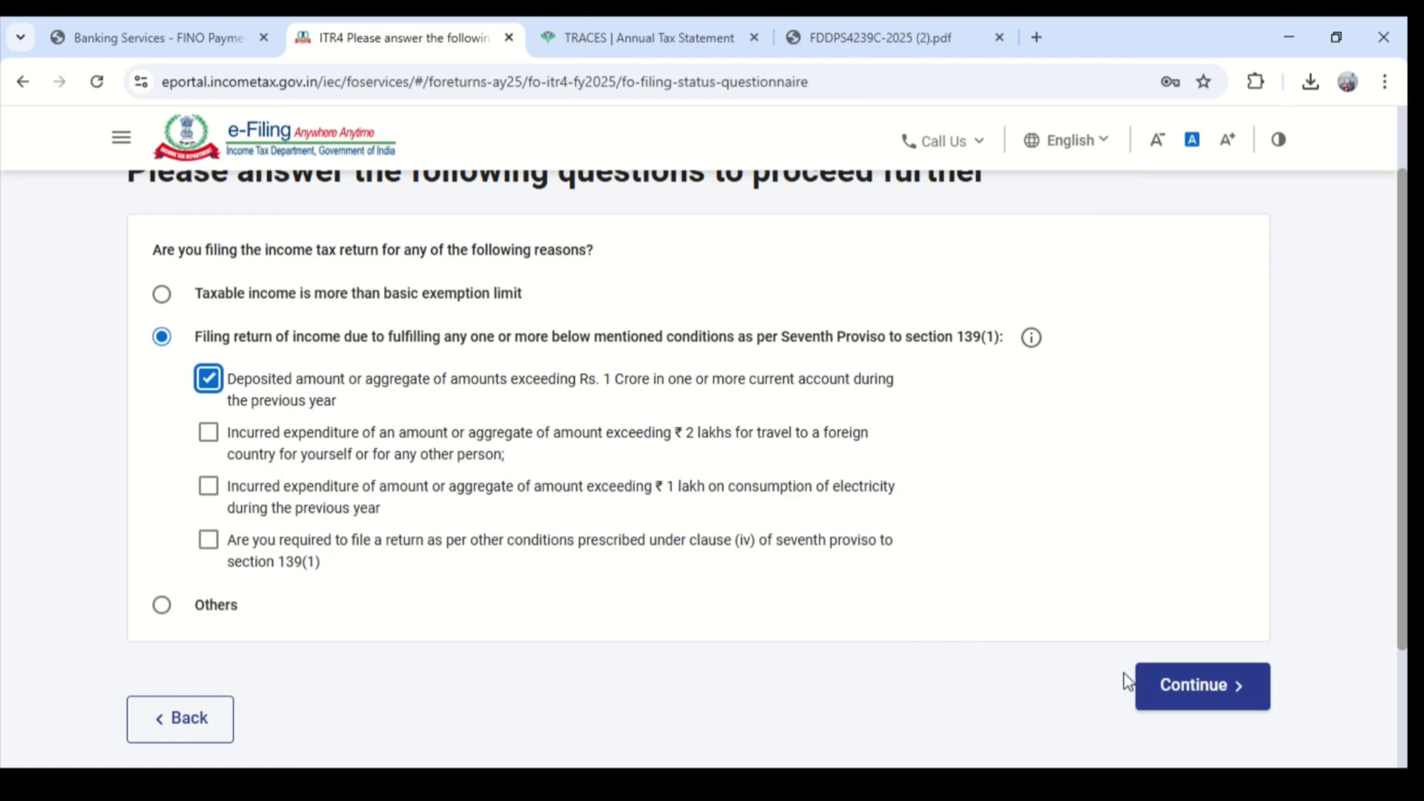
click(1212, 686)
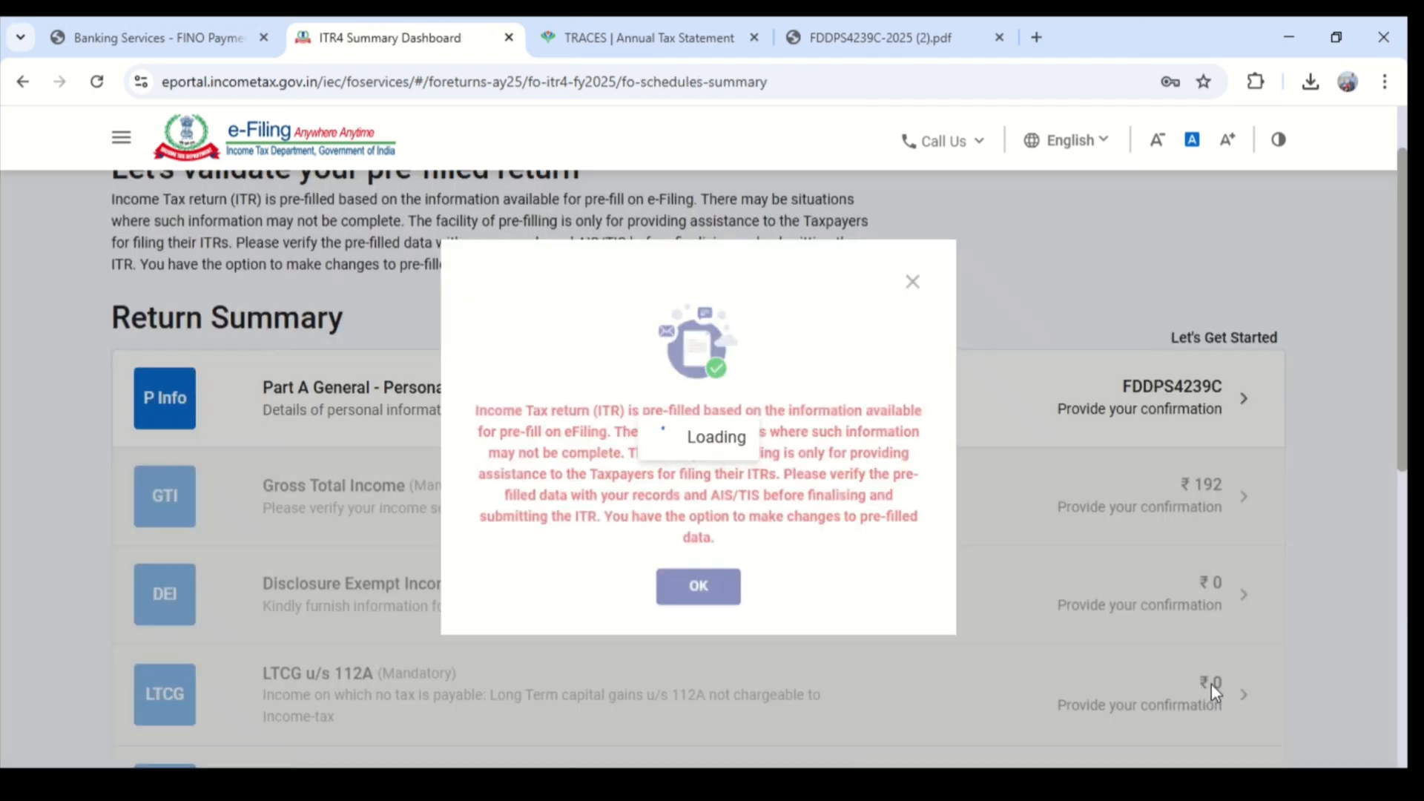
click(690, 594)
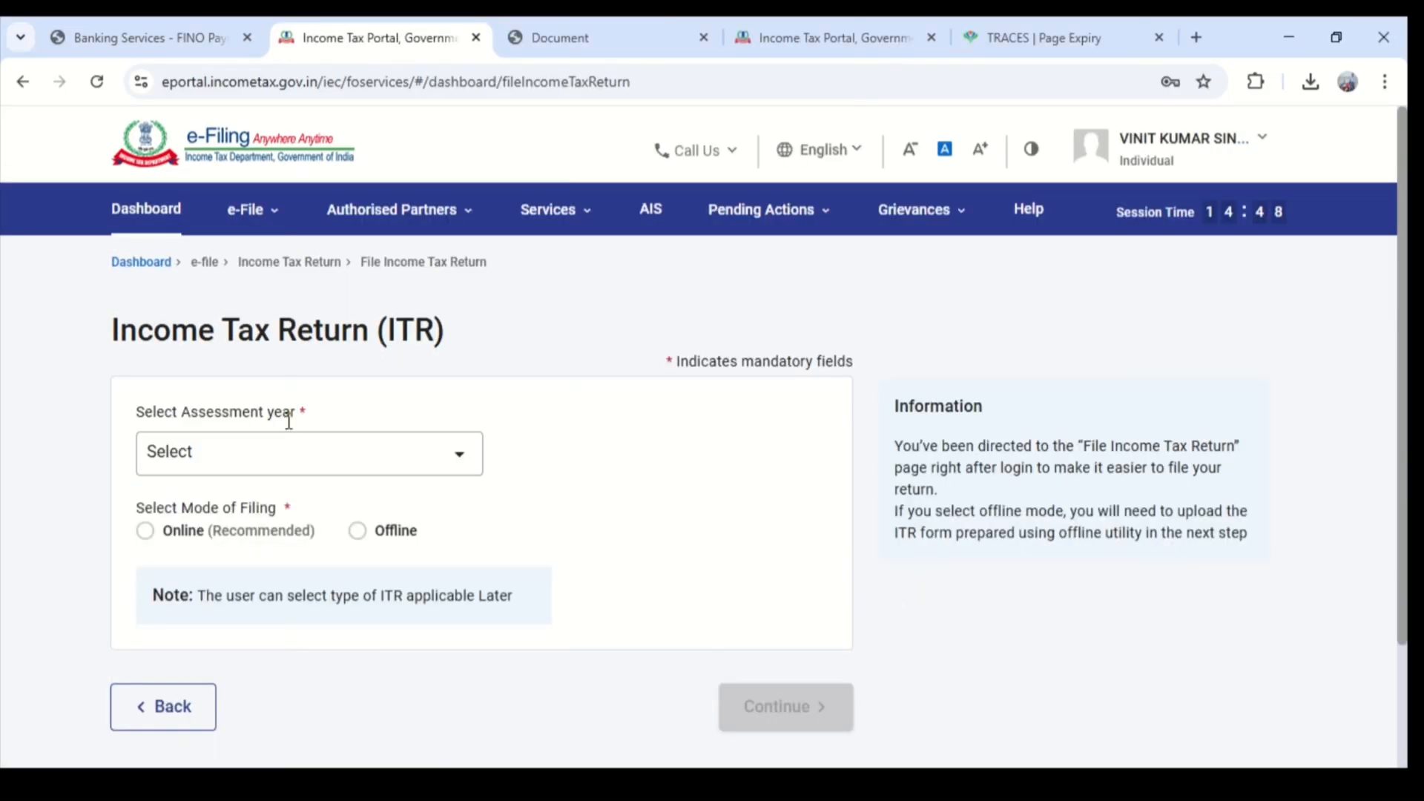
- Choose assessment year 2025-26 with Online filing mode, resume the saved ITR-4 draft and acknowledge the pre-fill notice
click(299, 454)
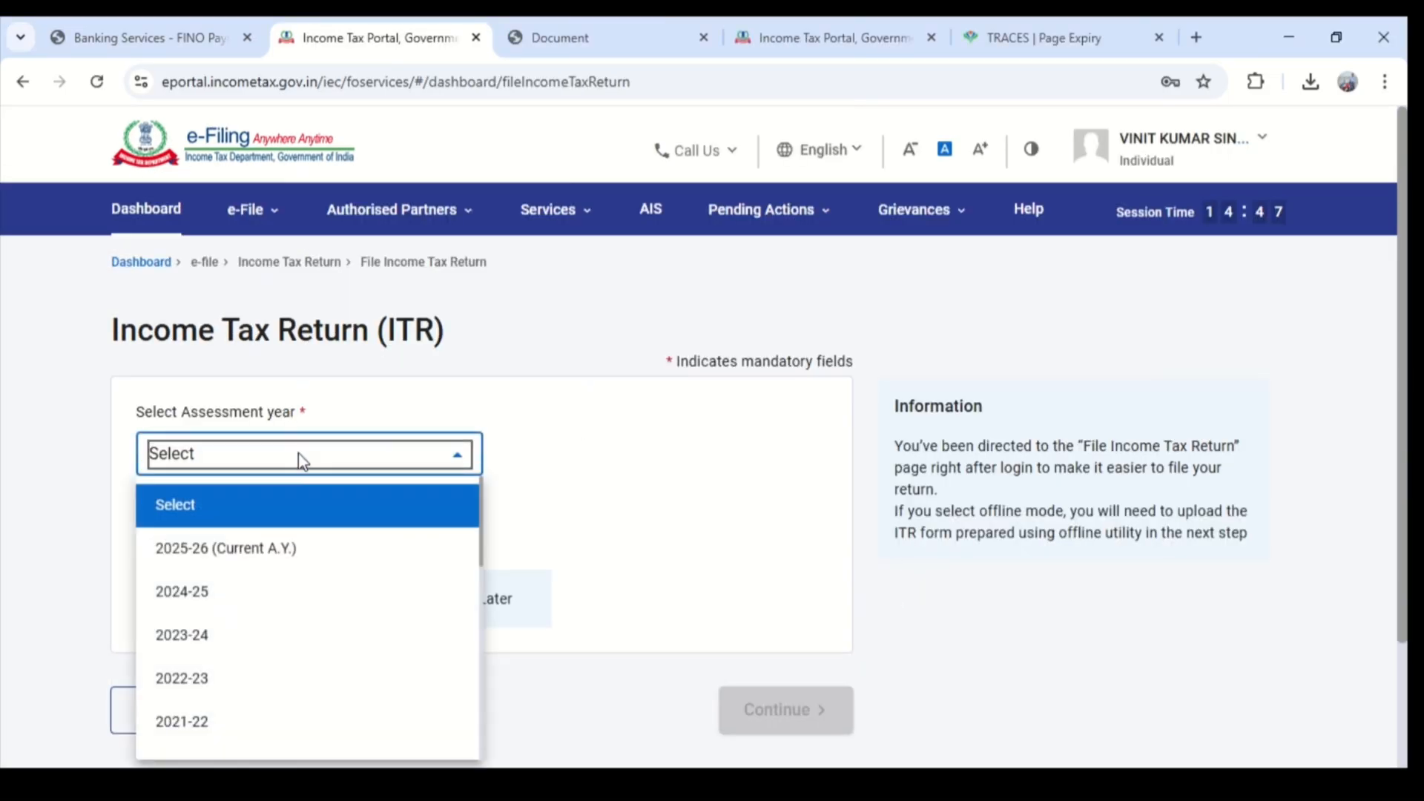
click(297, 556)
click(146, 530)
scroll(159, 545, down, 2)
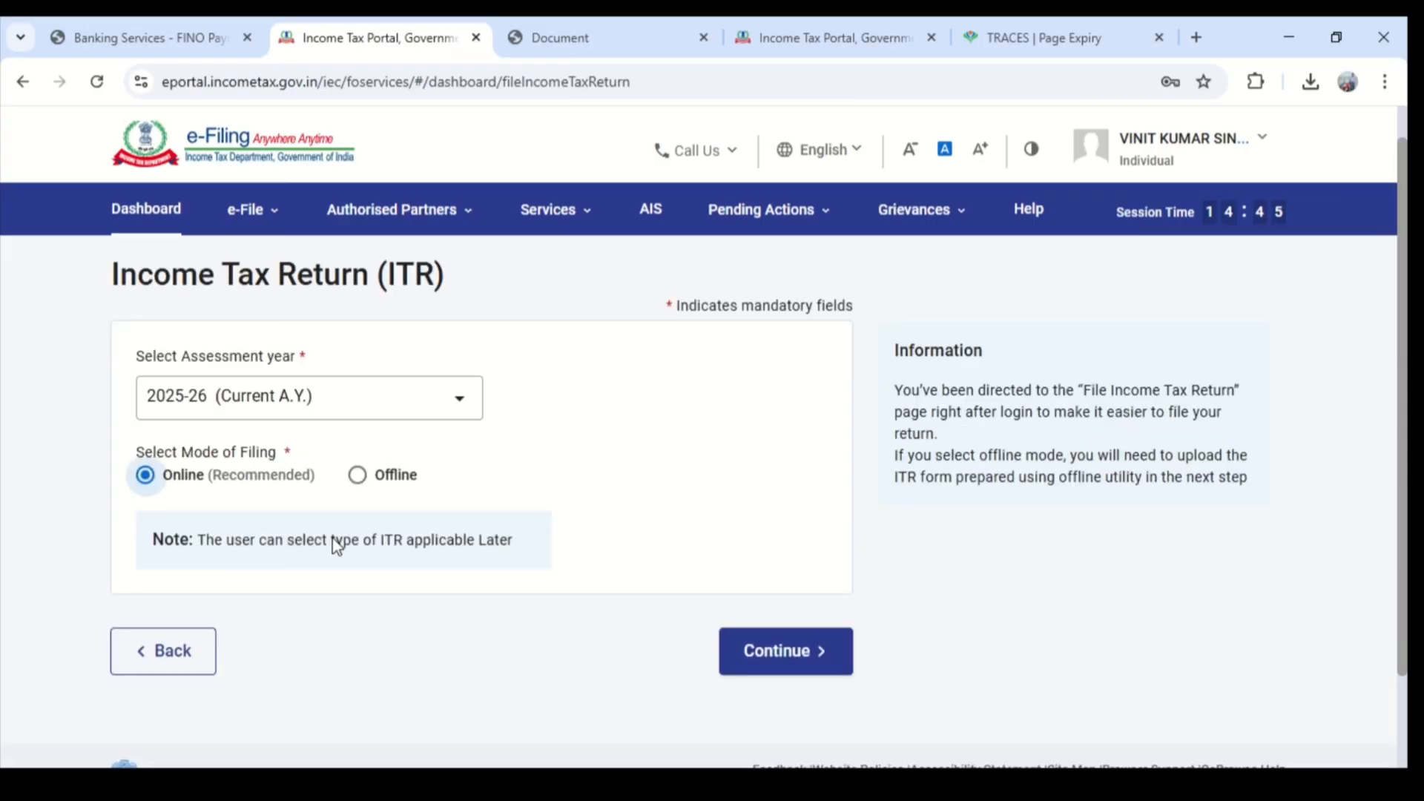
click(815, 556)
scroll(779, 534, down, 2)
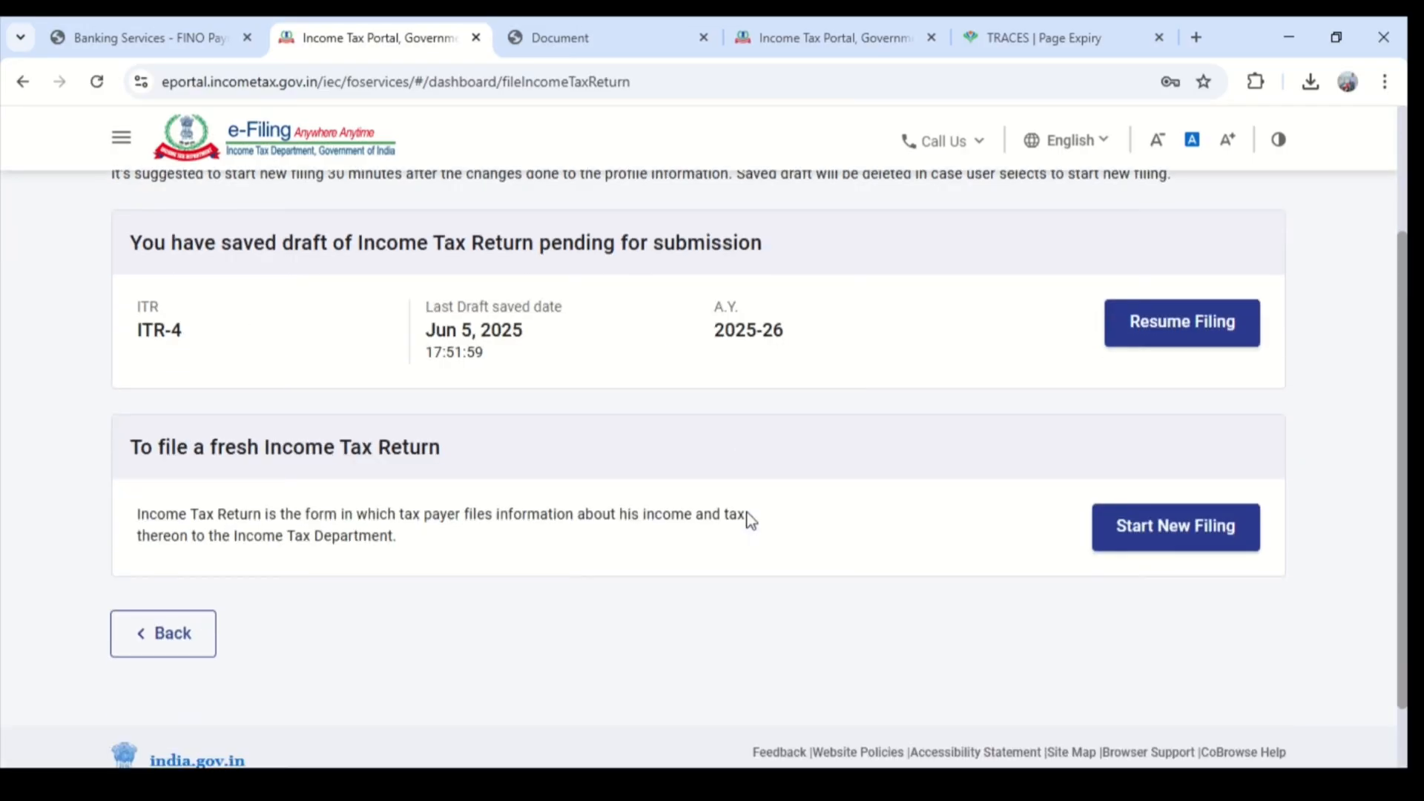
click(1172, 329)
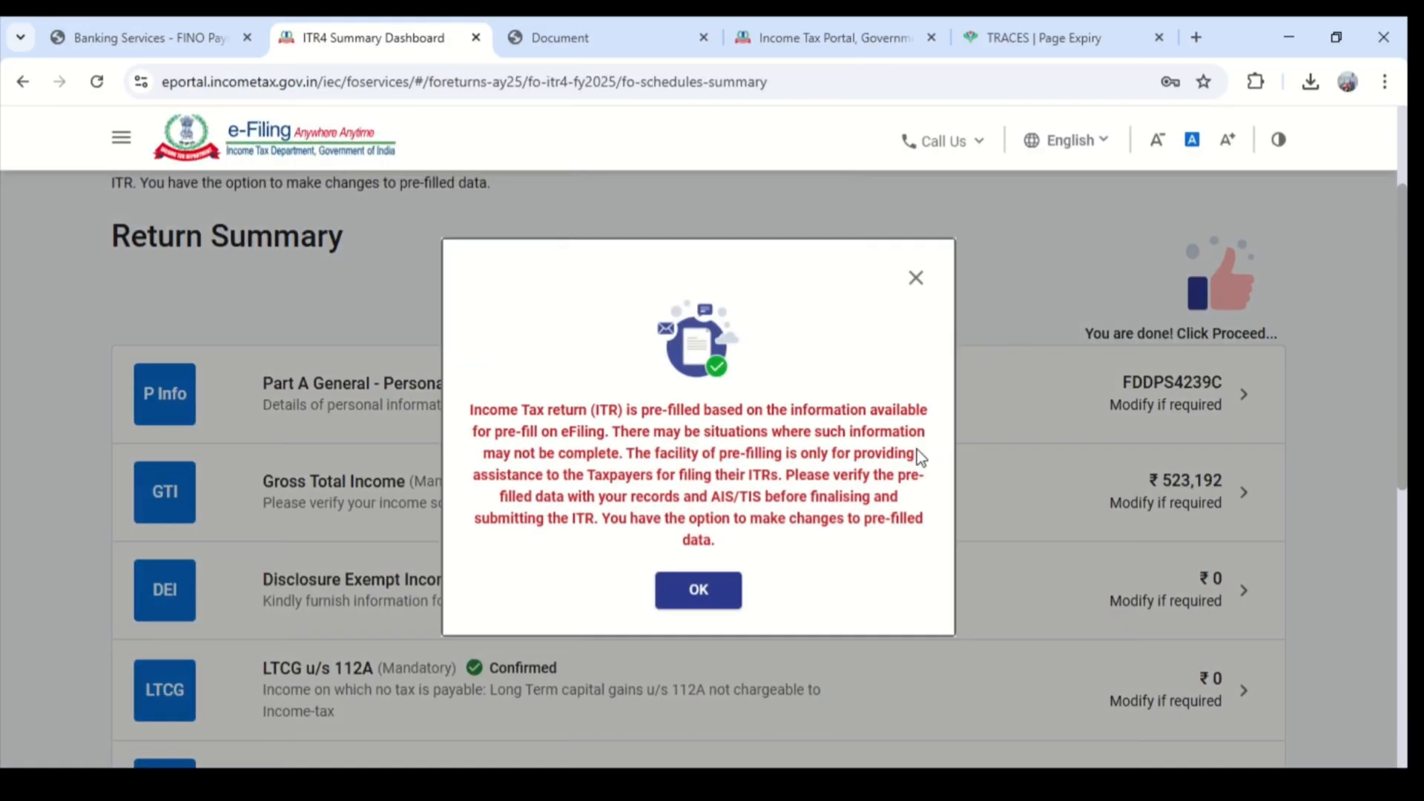
click(697, 593)
- Open Part A General - Personal Information and review the profile, address and contact details
scroll(686, 438, down, 1)
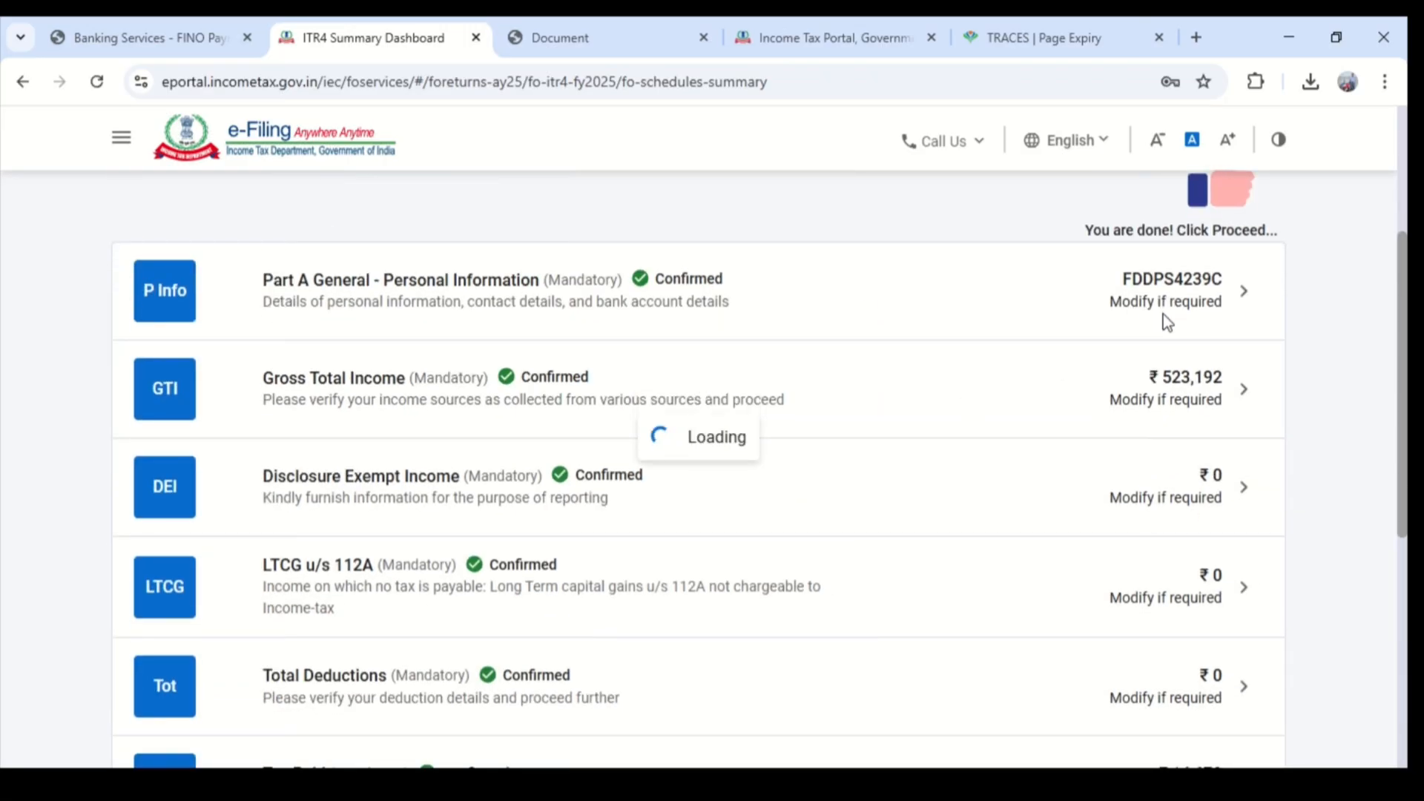
click(1175, 297)
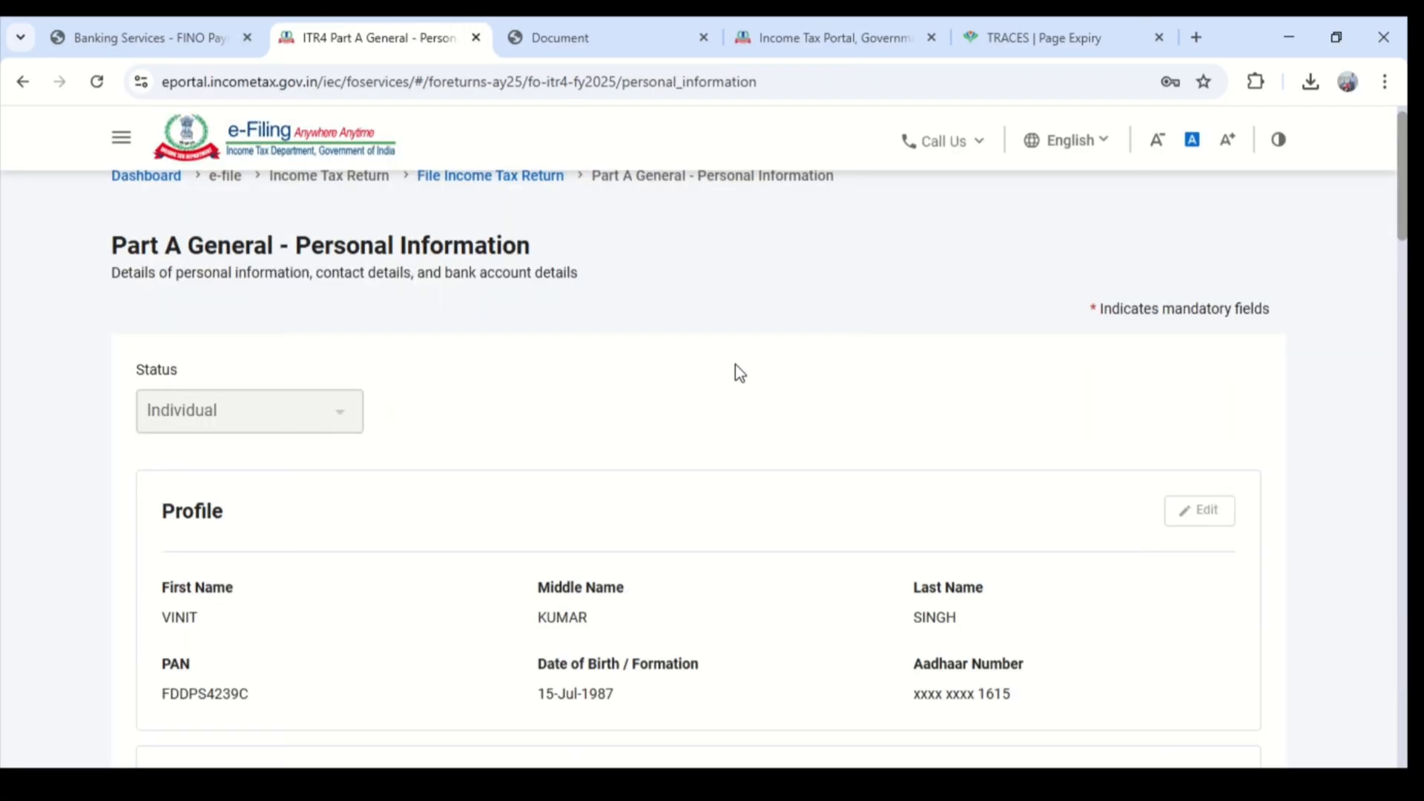
scroll(489, 408, down, 1)
scroll(593, 370, down, 1)
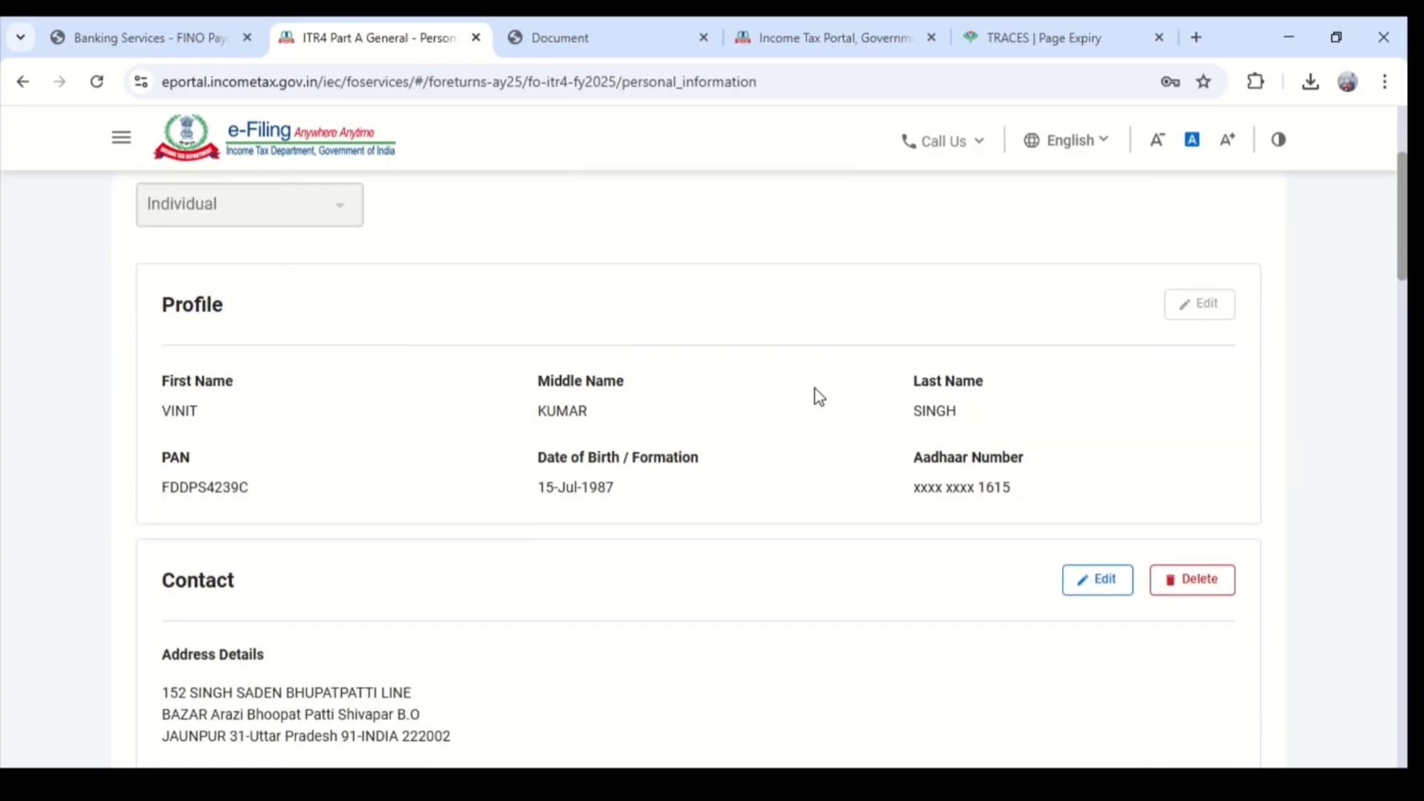
scroll(853, 430, down, 1)
scroll(196, 392, down, 2)
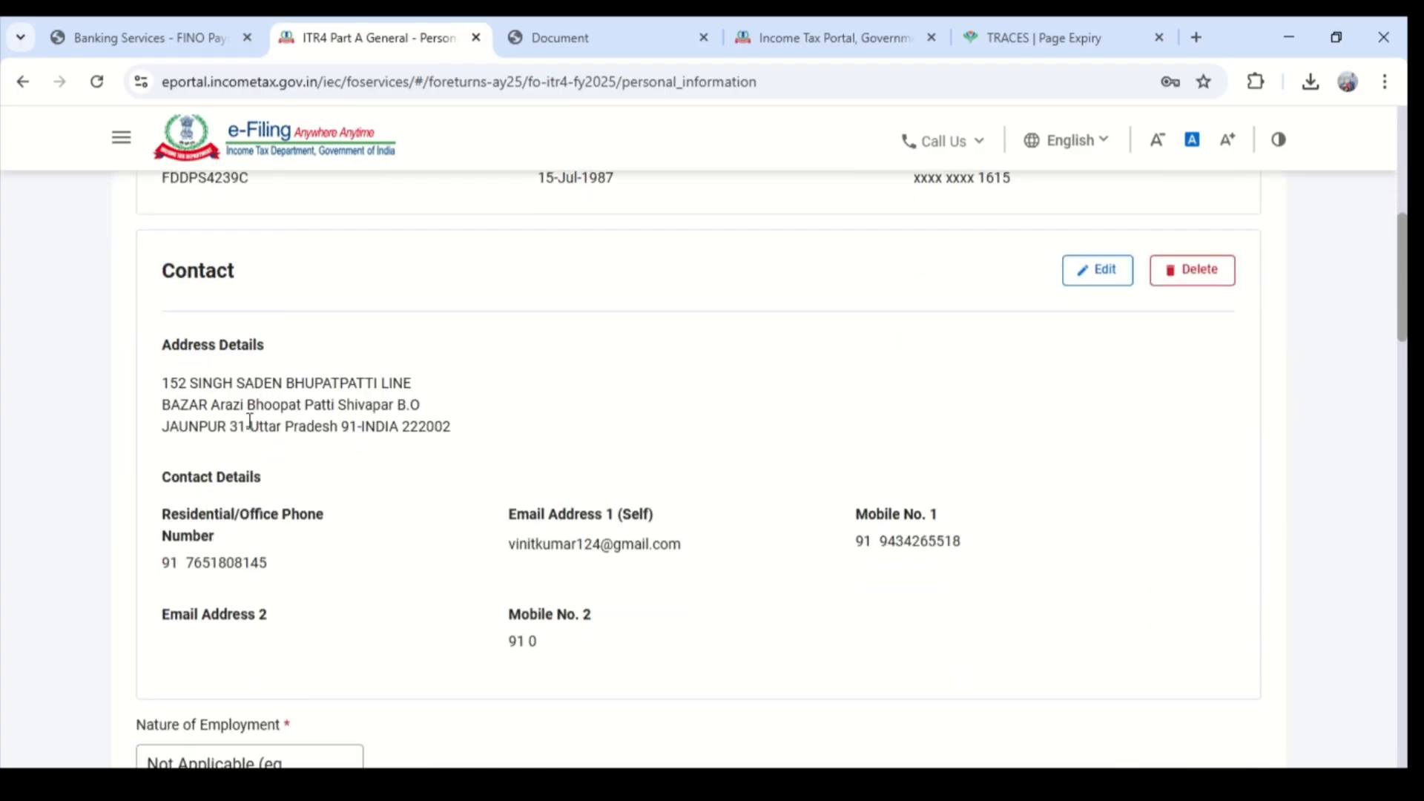
drag(181, 567, 160, 571)
click(242, 566)
scroll(984, 557, down, 1)
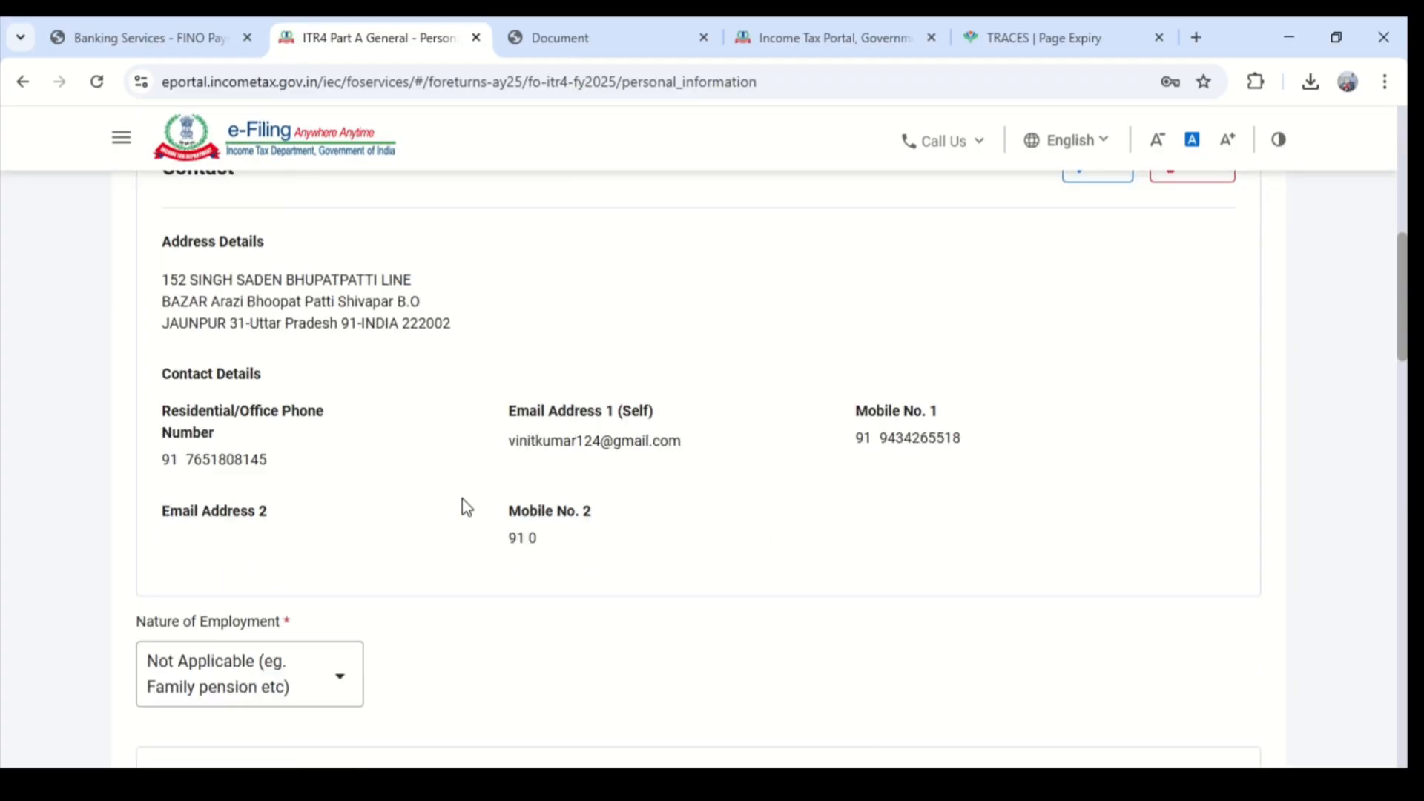
- Review the nature of employment, filing section, tax regime options and Seventh Proviso answers in Part A General
scroll(415, 578, down, 3)
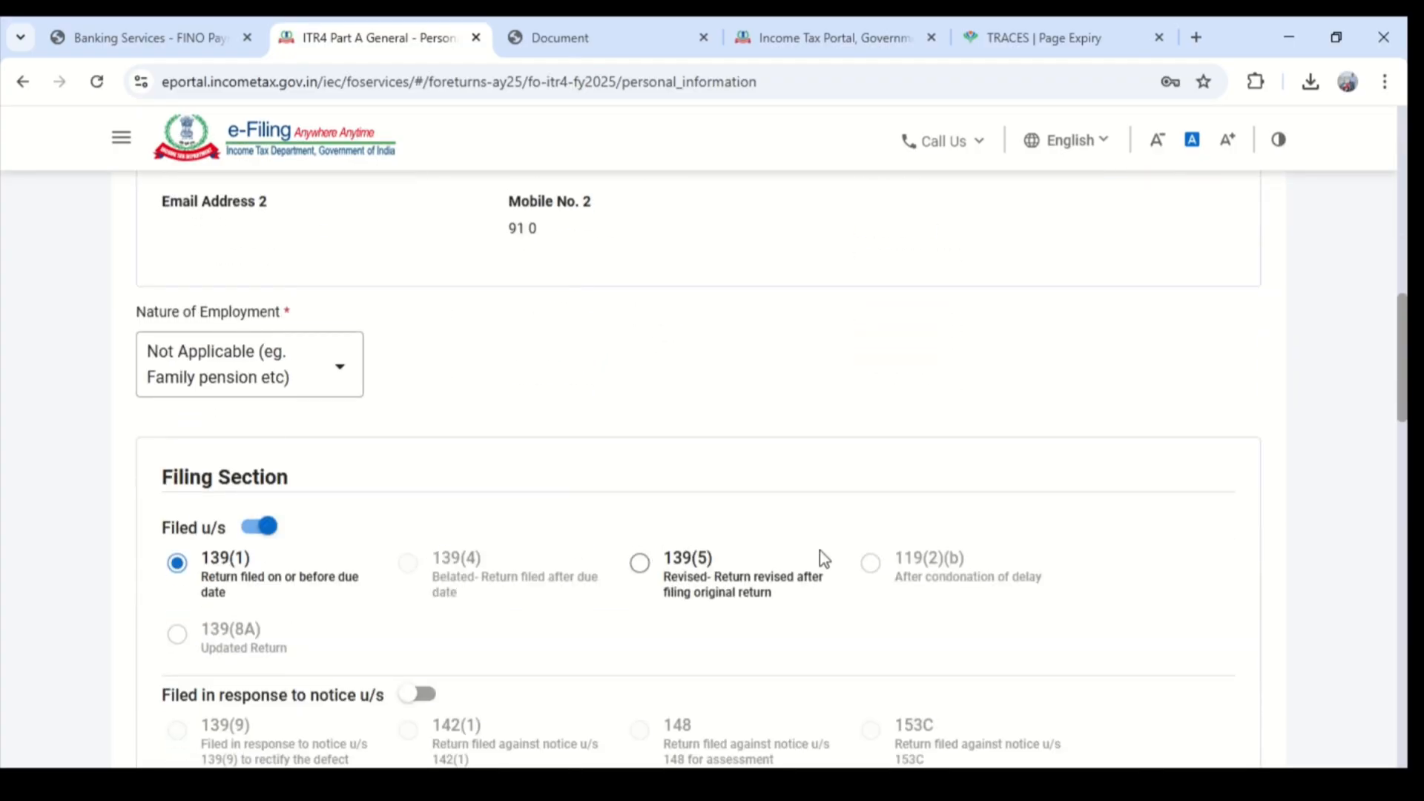
scroll(964, 560, down, 1)
scroll(185, 410, down, 4)
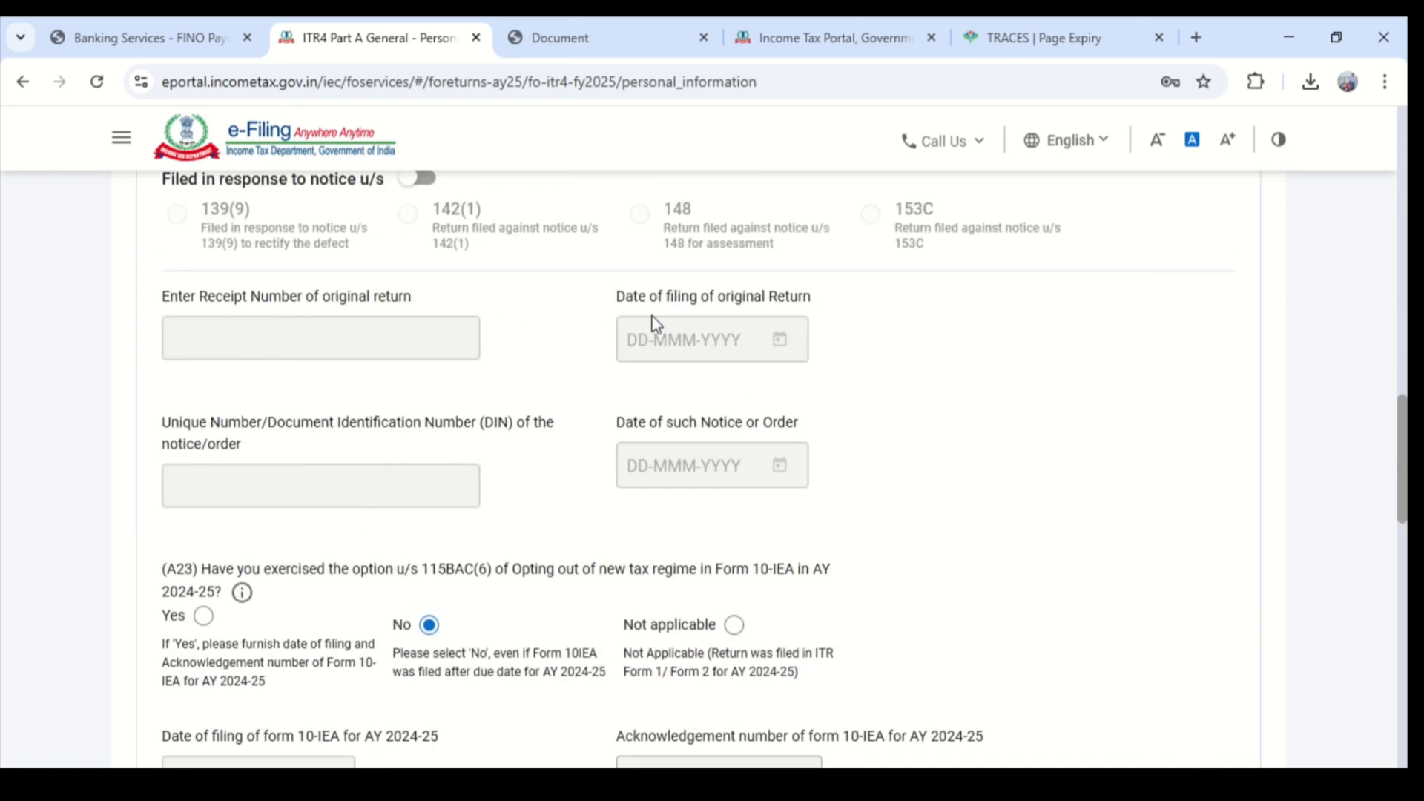
scroll(668, 341, down, 1)
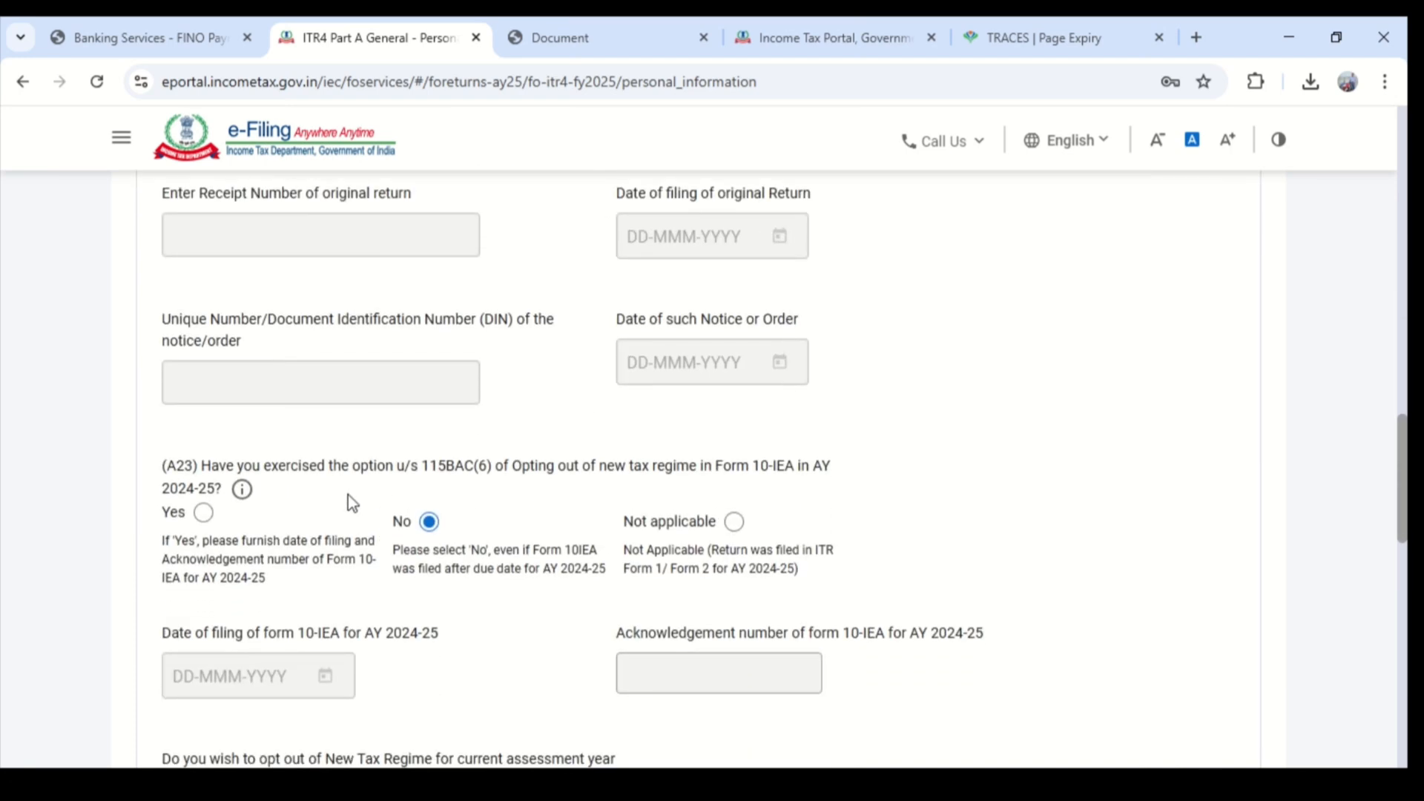
scroll(714, 532, down, 5)
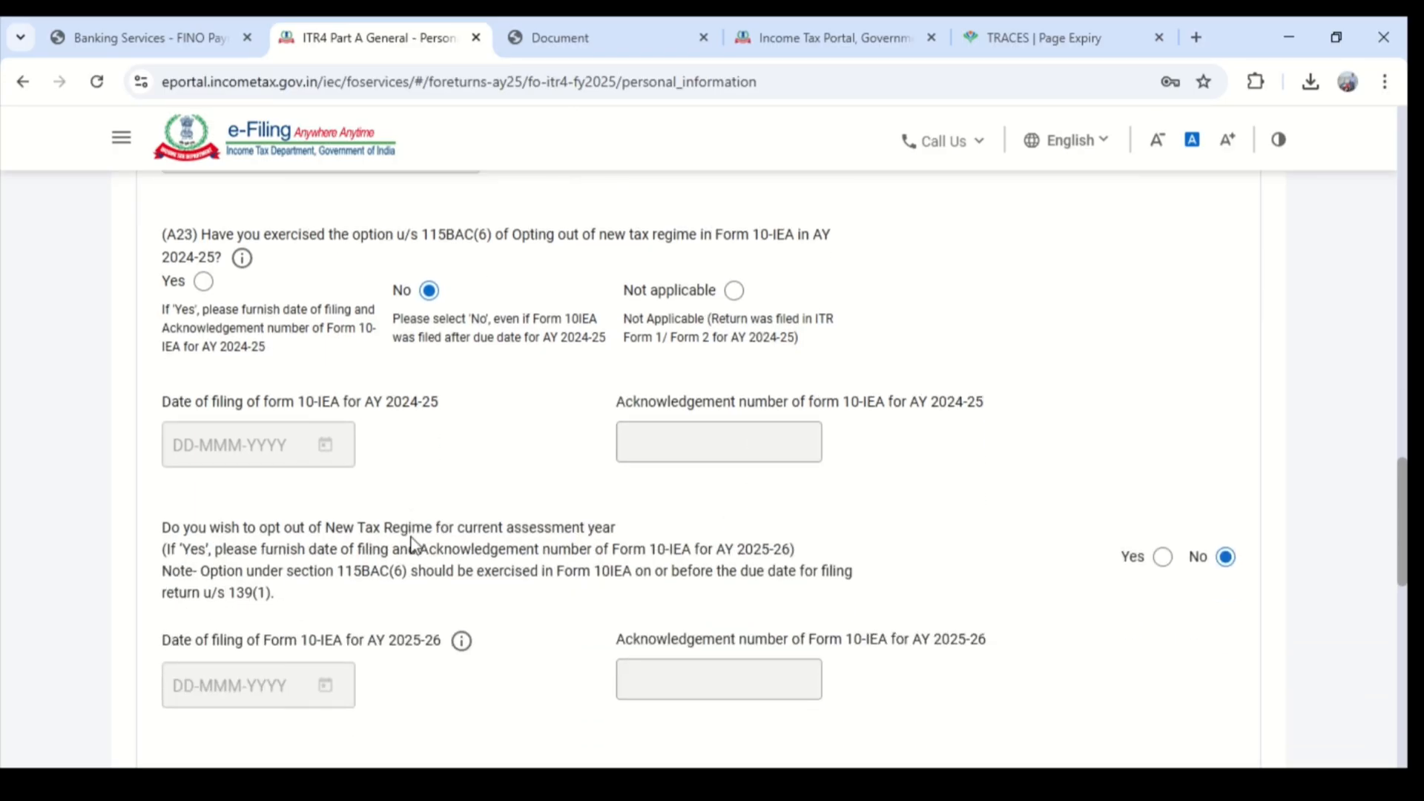
scroll(700, 524, down, 5)
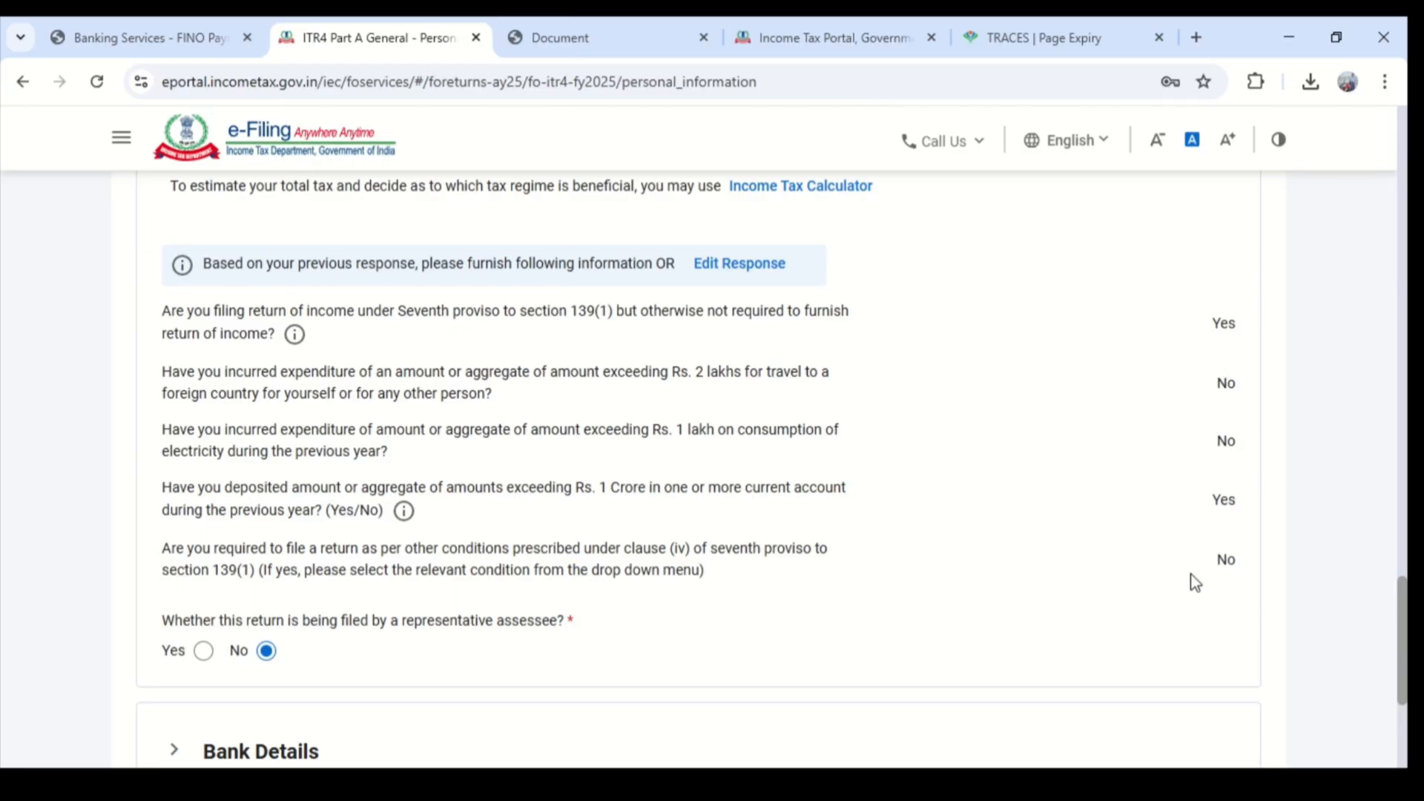
- Expand the Bank Details, check the accounts nominated for refund and confirm the personal information section
scroll(492, 598, down, 3)
click(387, 549)
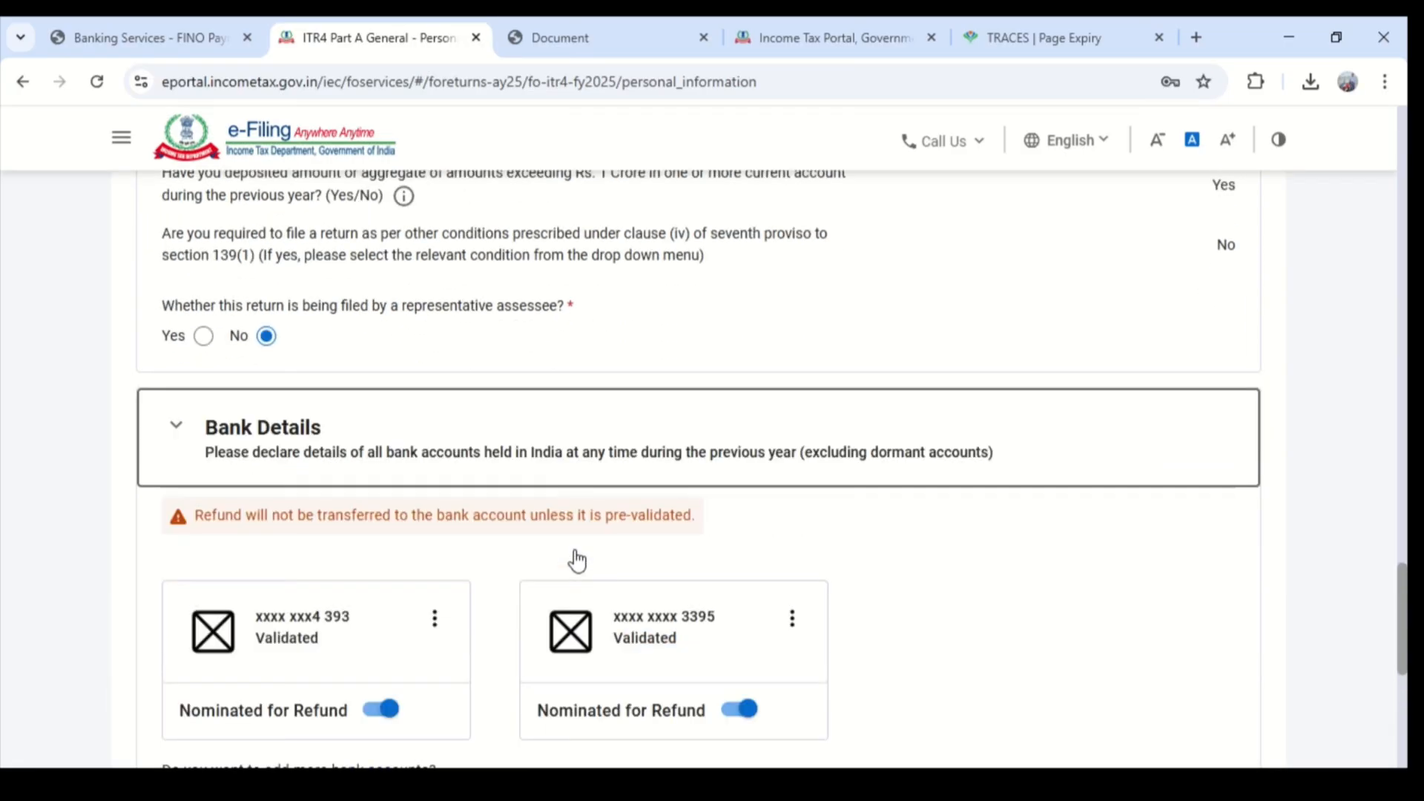
scroll(577, 561, down, 3)
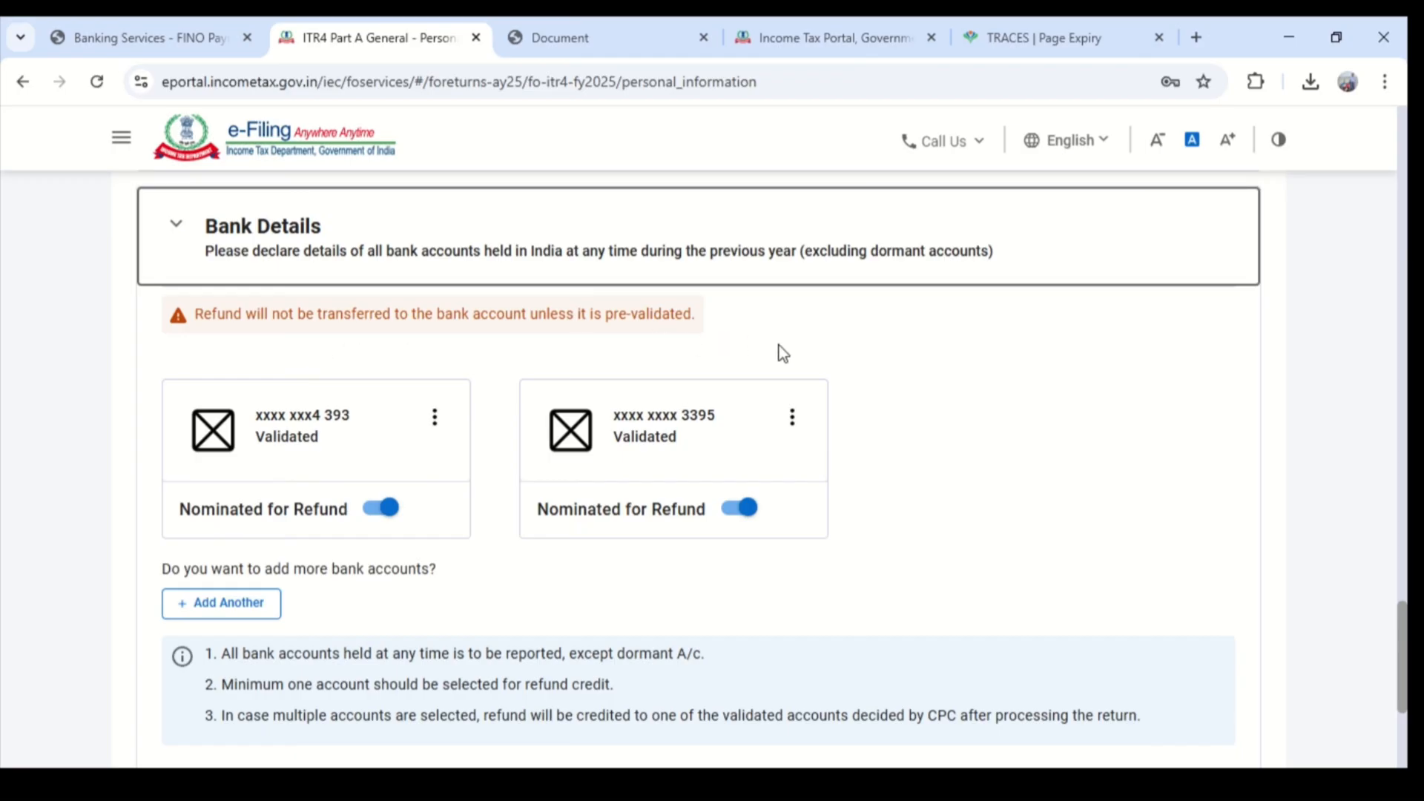
scroll(876, 458, down, 2)
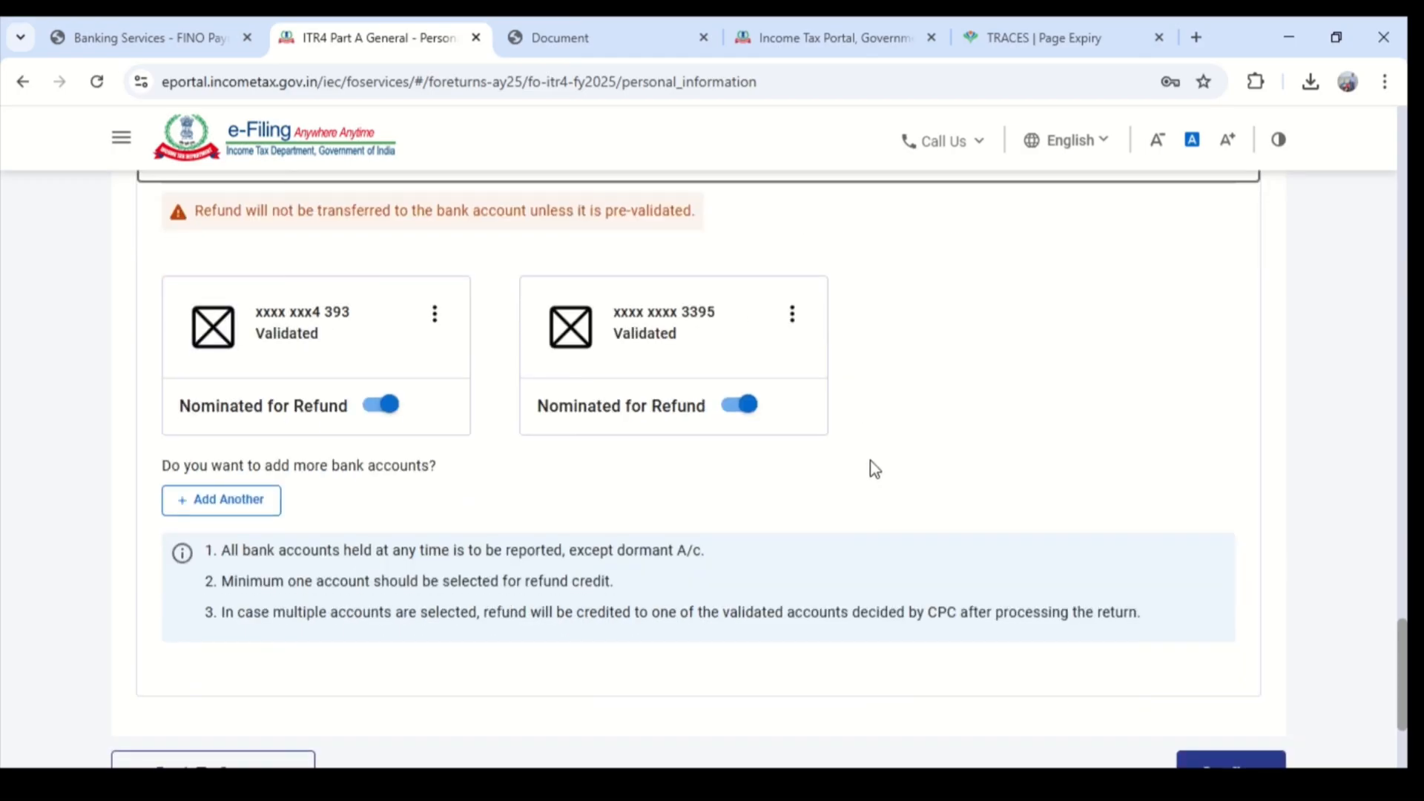
scroll(1039, 557, down, 2)
click(1231, 671)
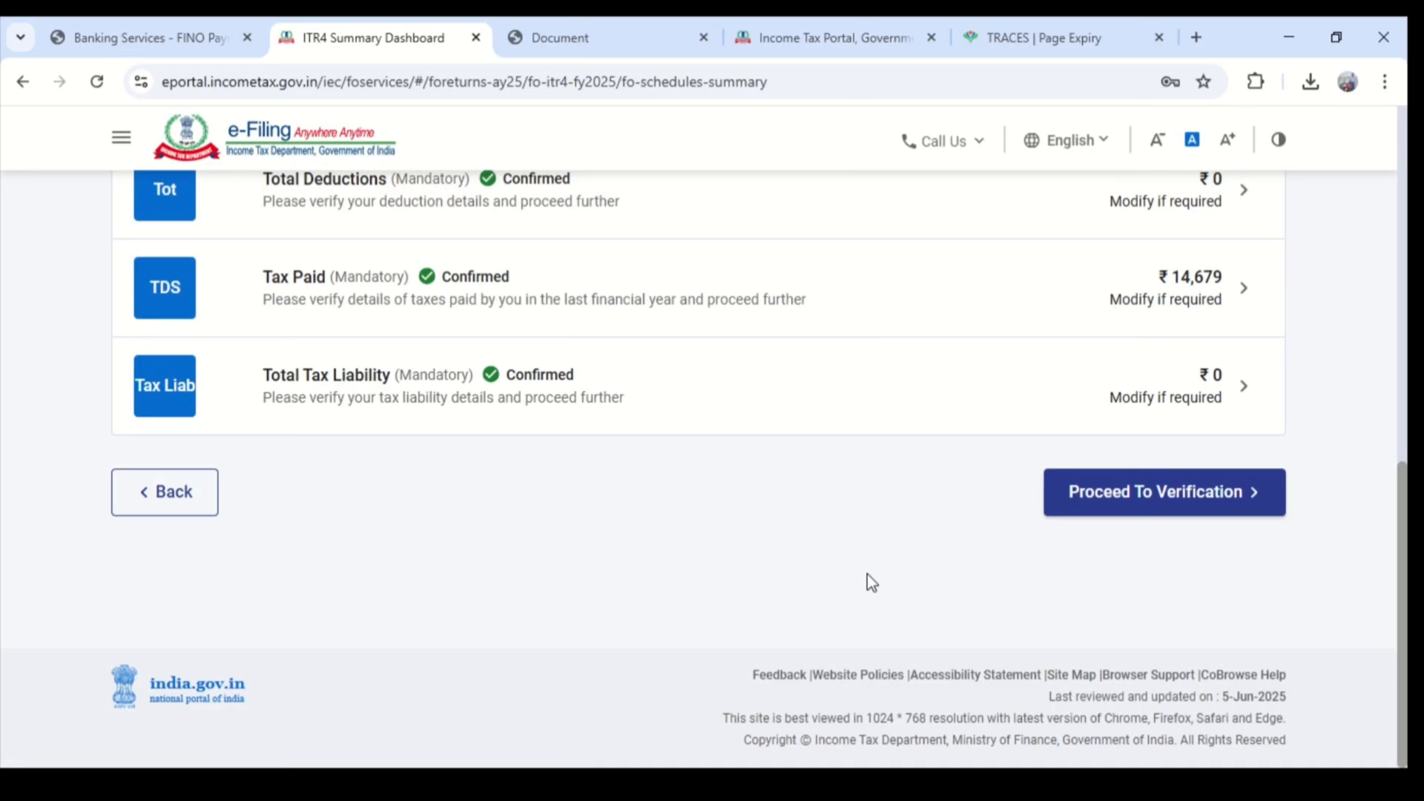
- Open the Gross Total Income schedule from the return summary and find Income from Business & Profession
scroll(864, 579, up, 10)
scroll(714, 510, down, 1)
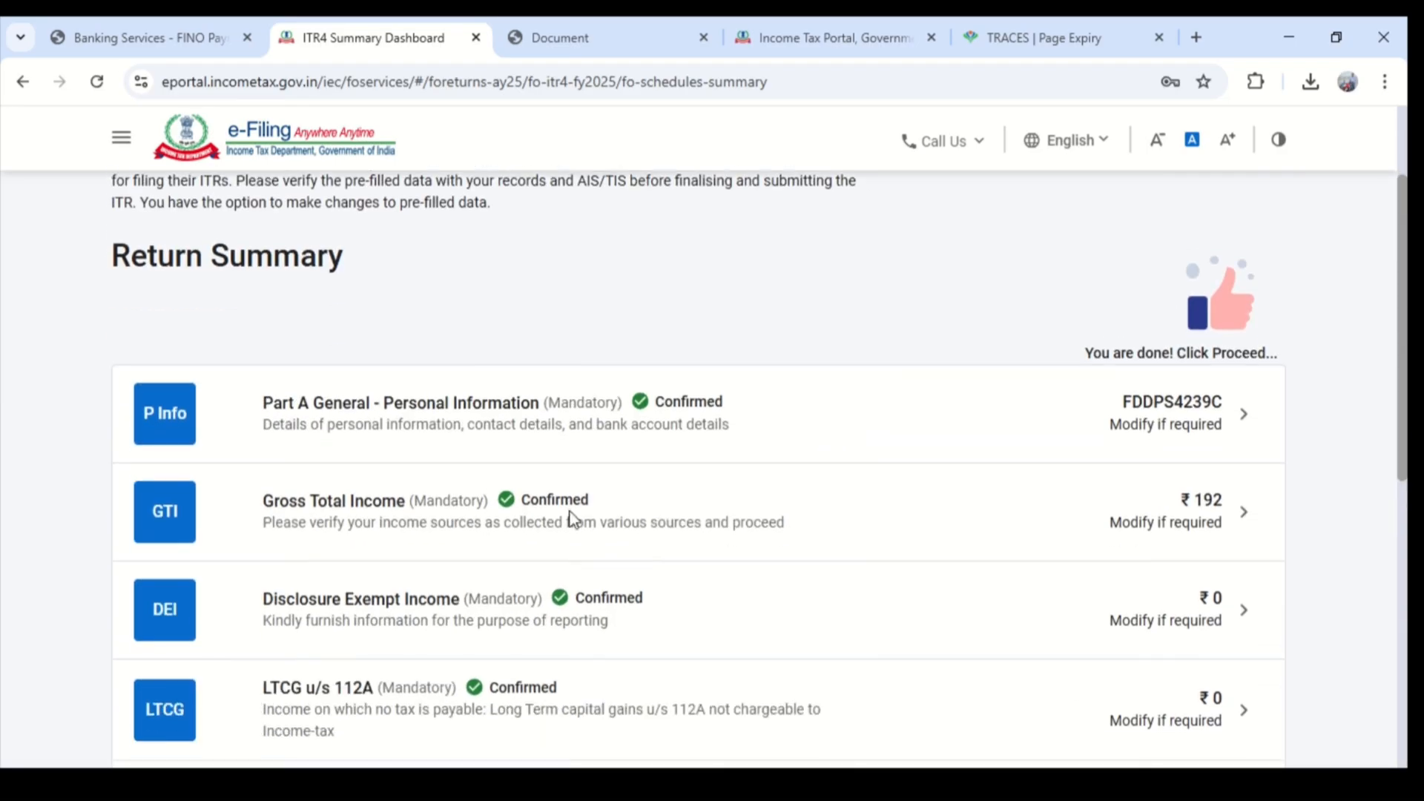
click(664, 513)
click(719, 548)
scroll(897, 538, down, 3)
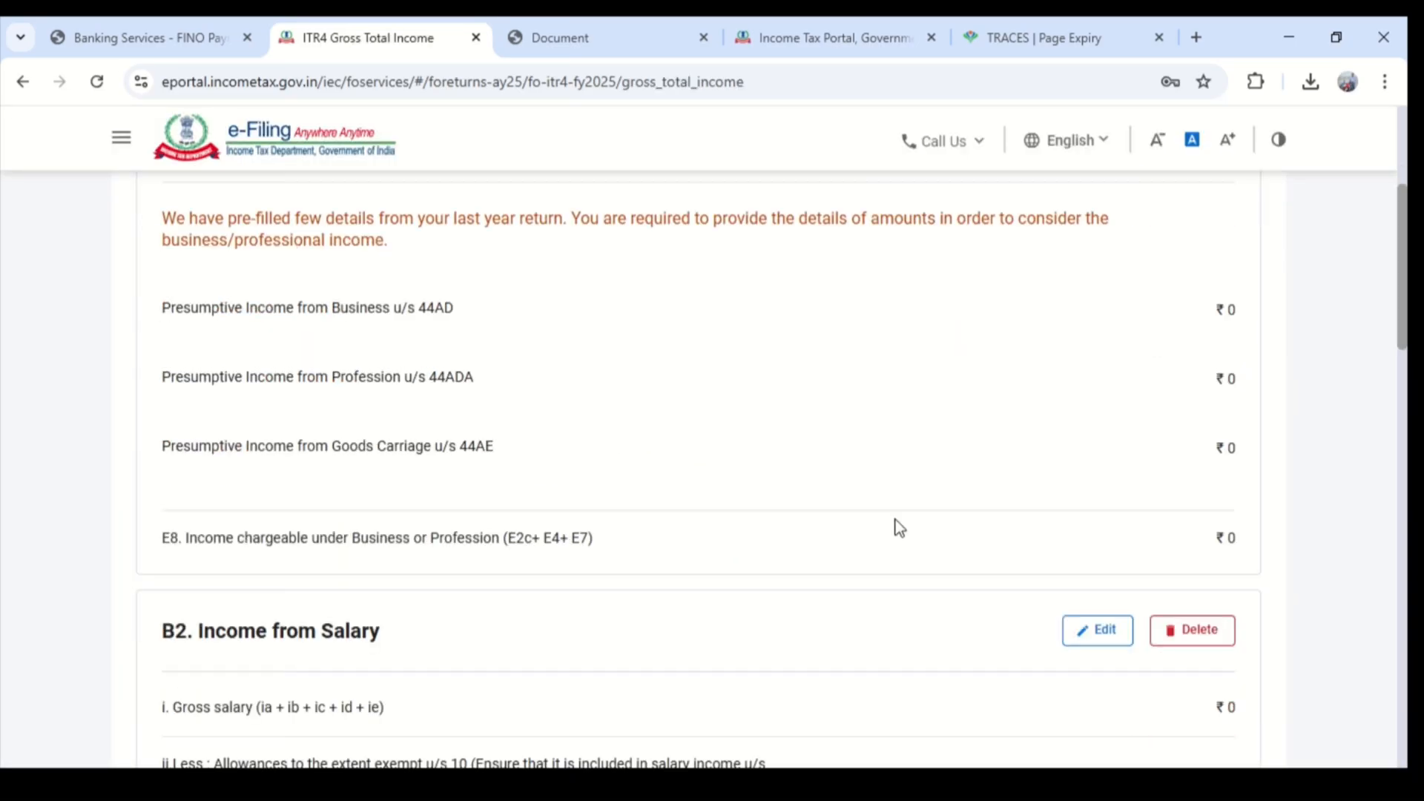
scroll(505, 430, up, 1)
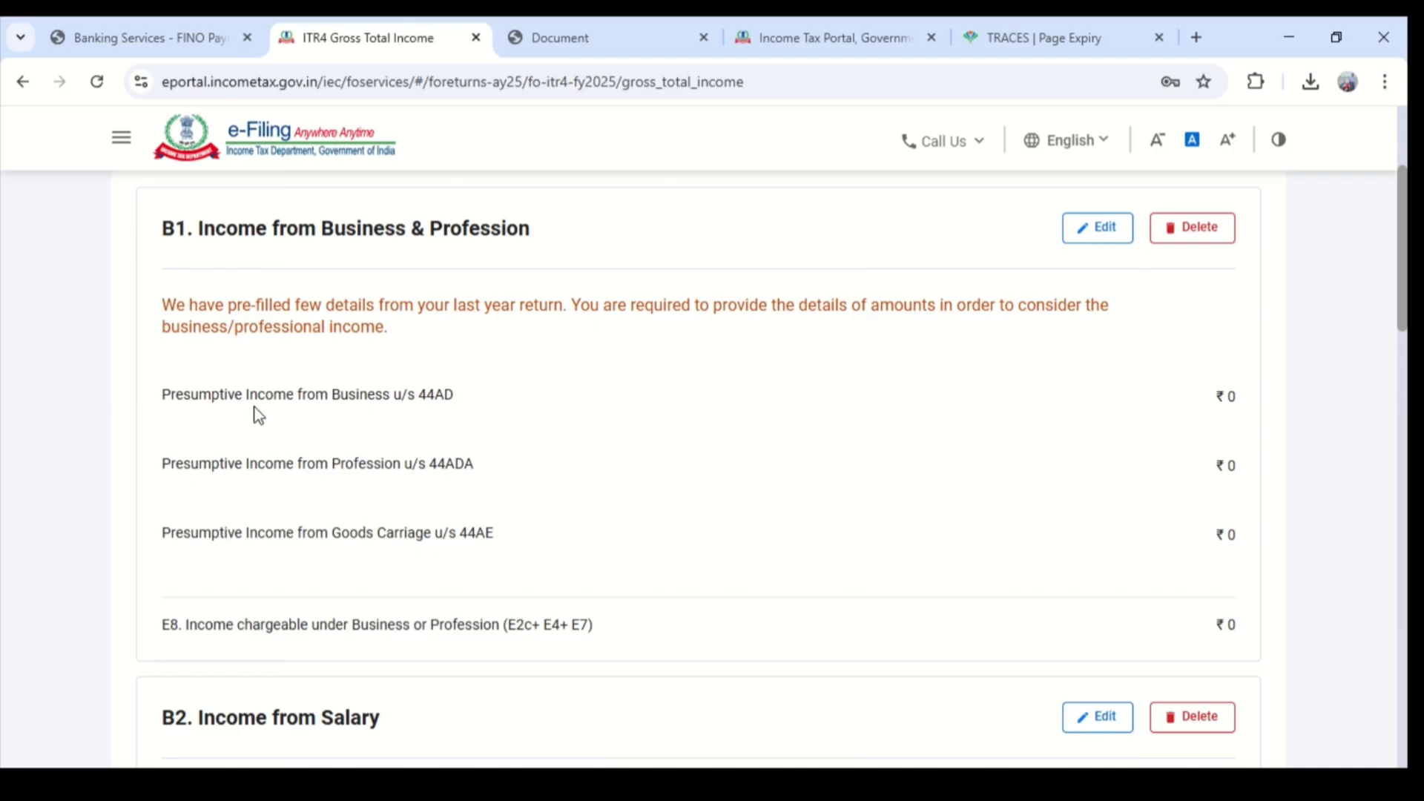
- Edit Income from Business & Profession and add a new business entry under Presumptive Income from Business u/s 44AD
drag(290, 410, 417, 402)
click(417, 402)
click(1088, 231)
scroll(727, 458, down, 2)
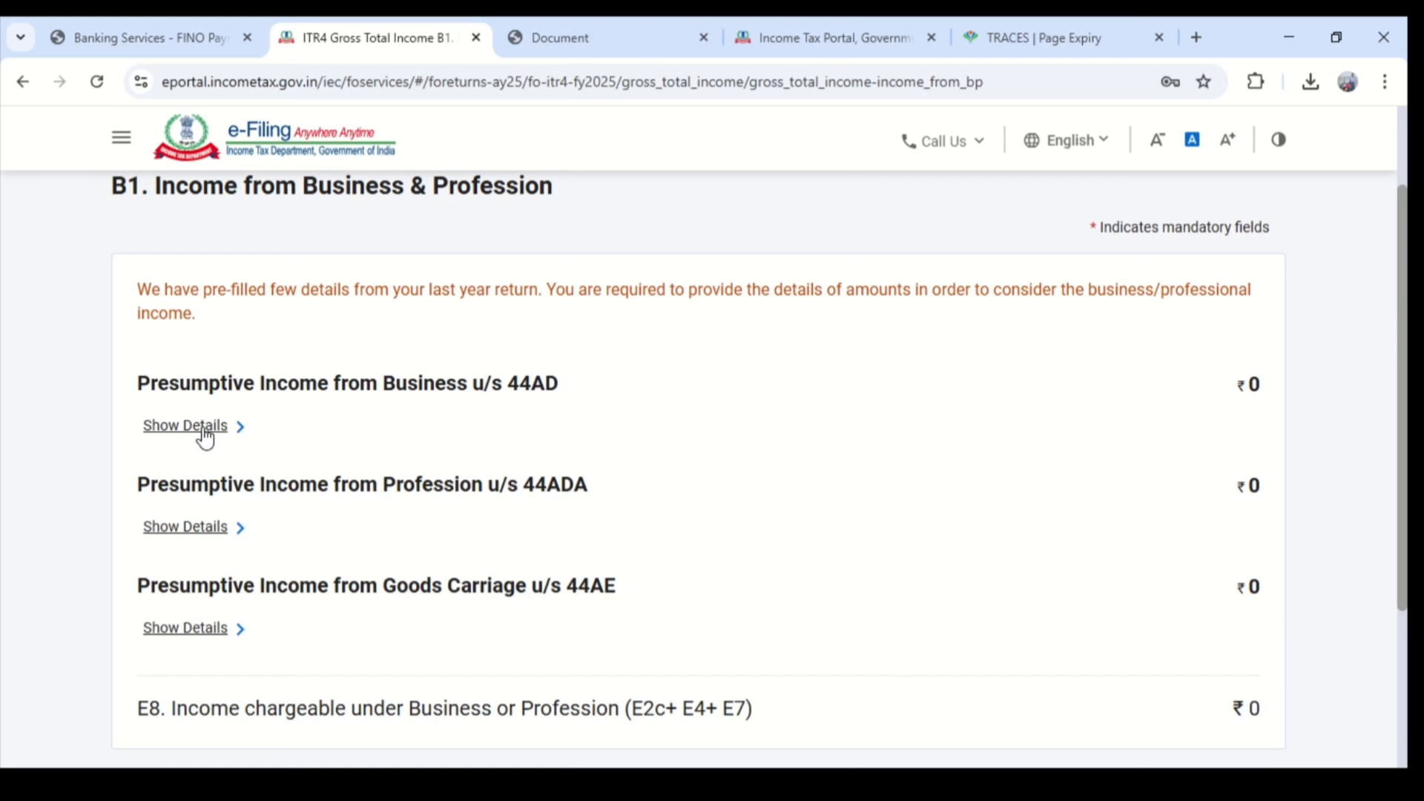
click(205, 437)
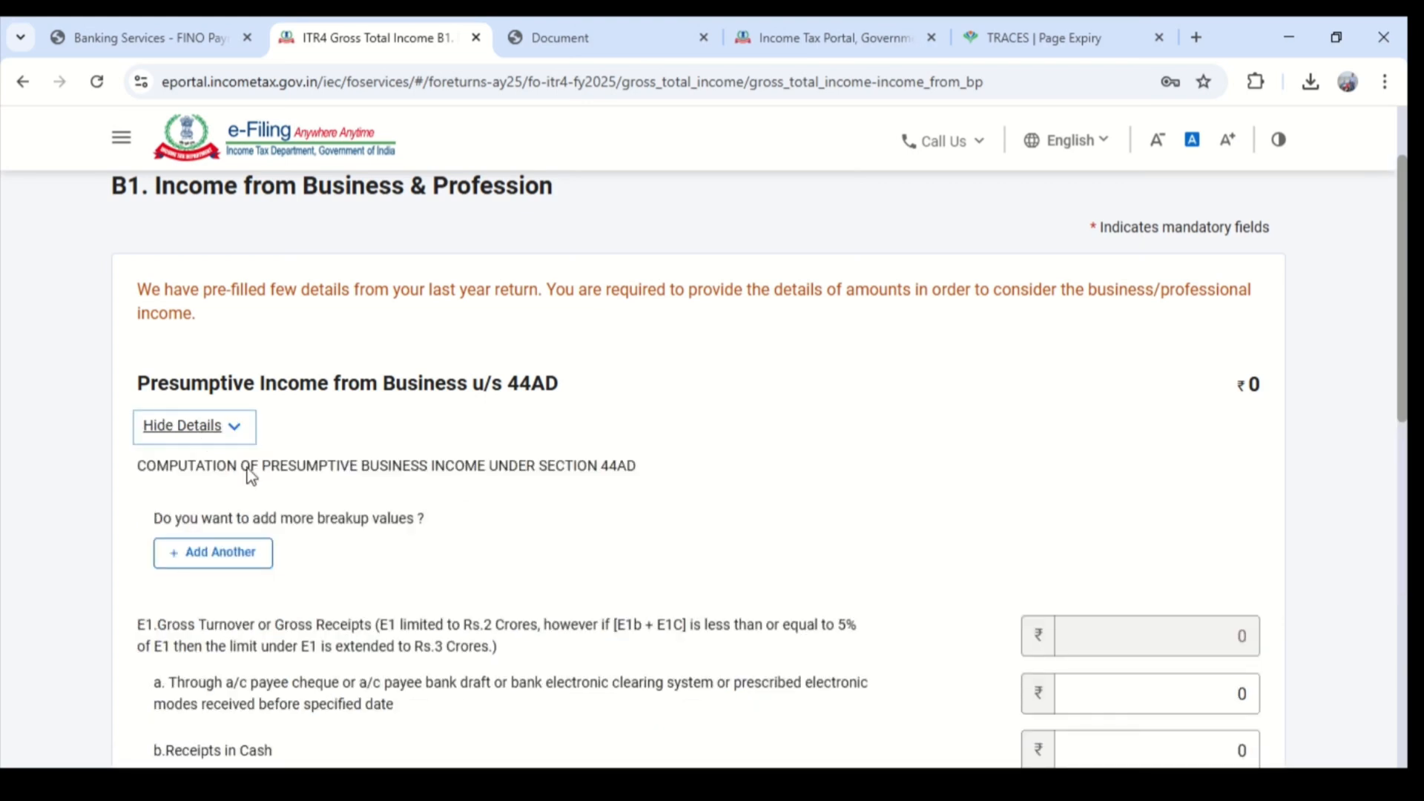
click(251, 559)
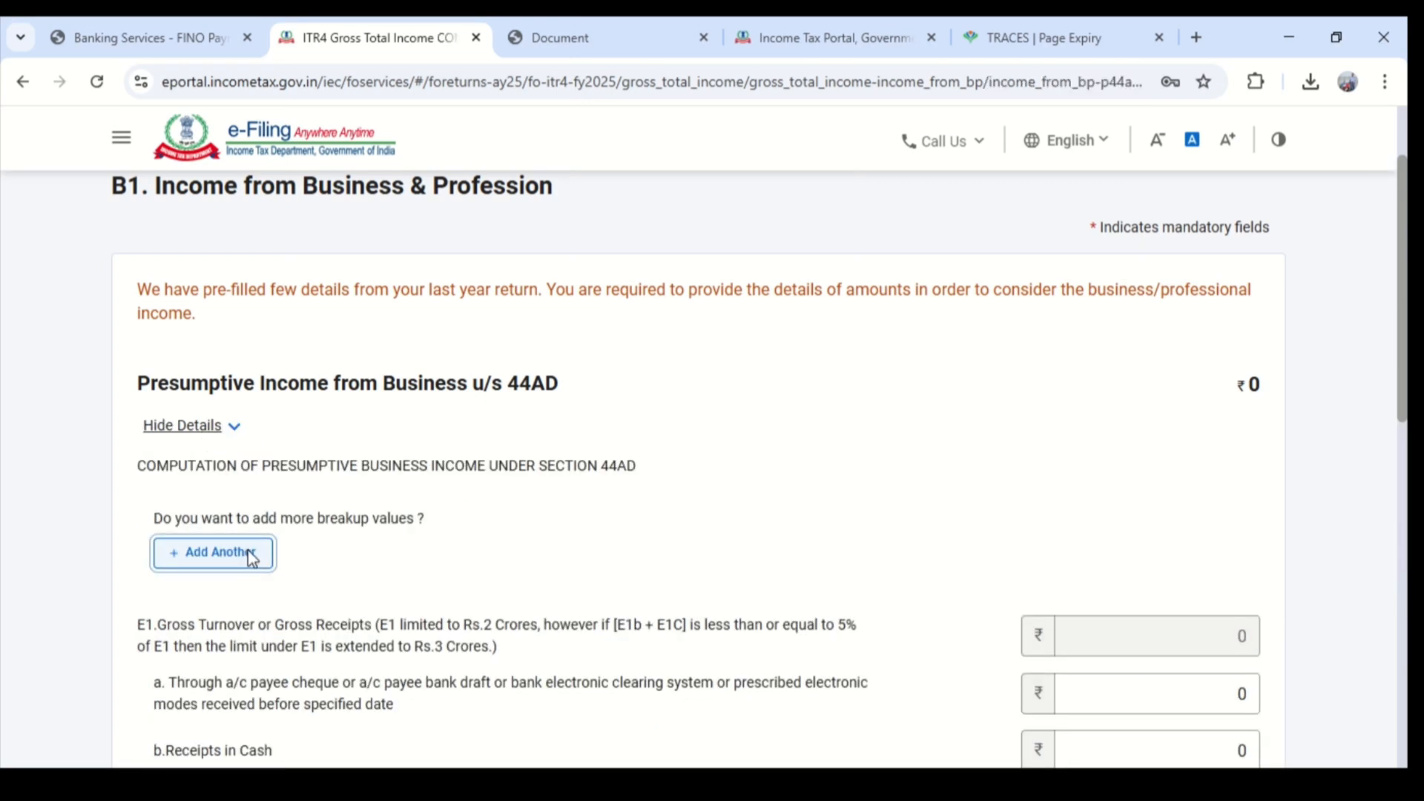
- Enter the name of the business, the taxpayer's first name followed by "Grahak sewa Kendra"
click(325, 448)
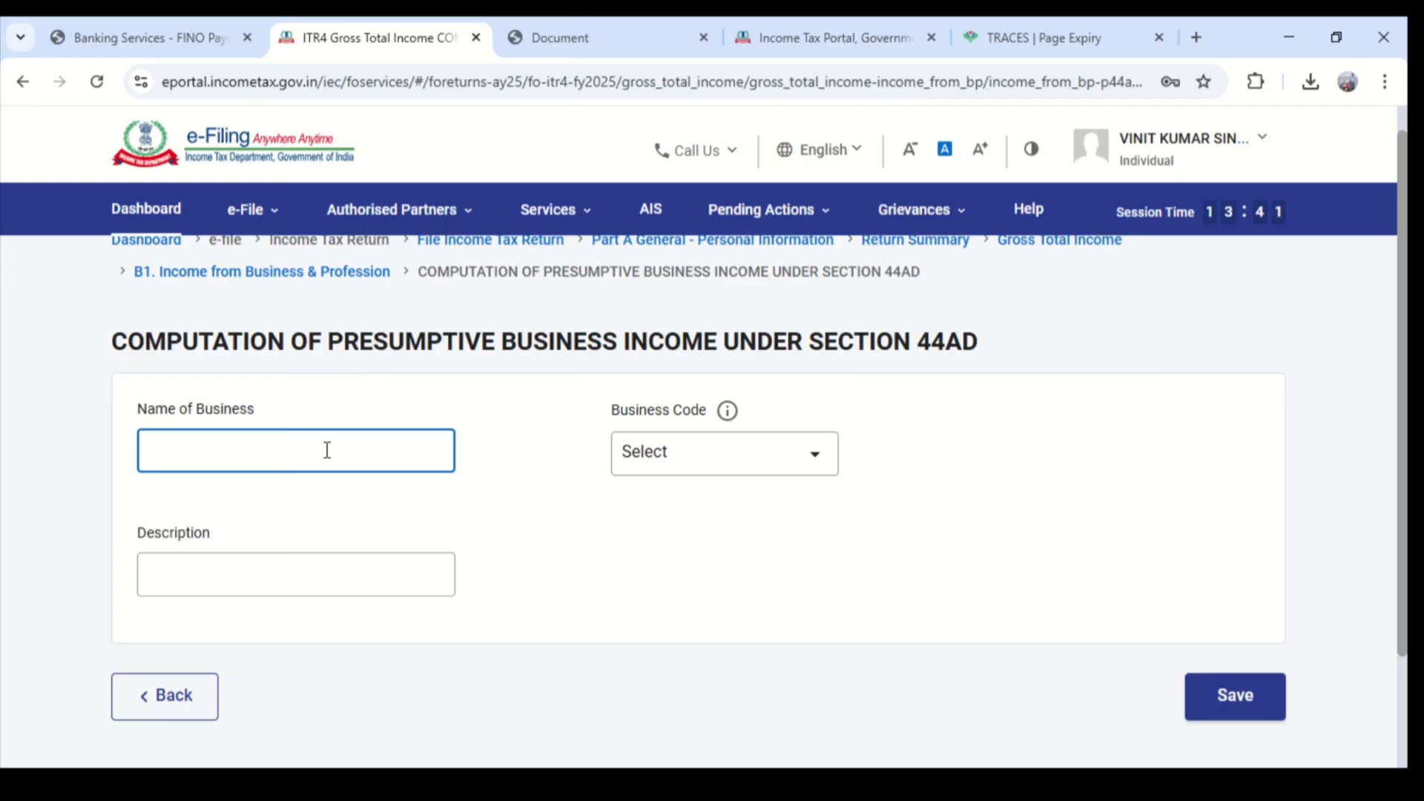
text(Vinit Grahak )
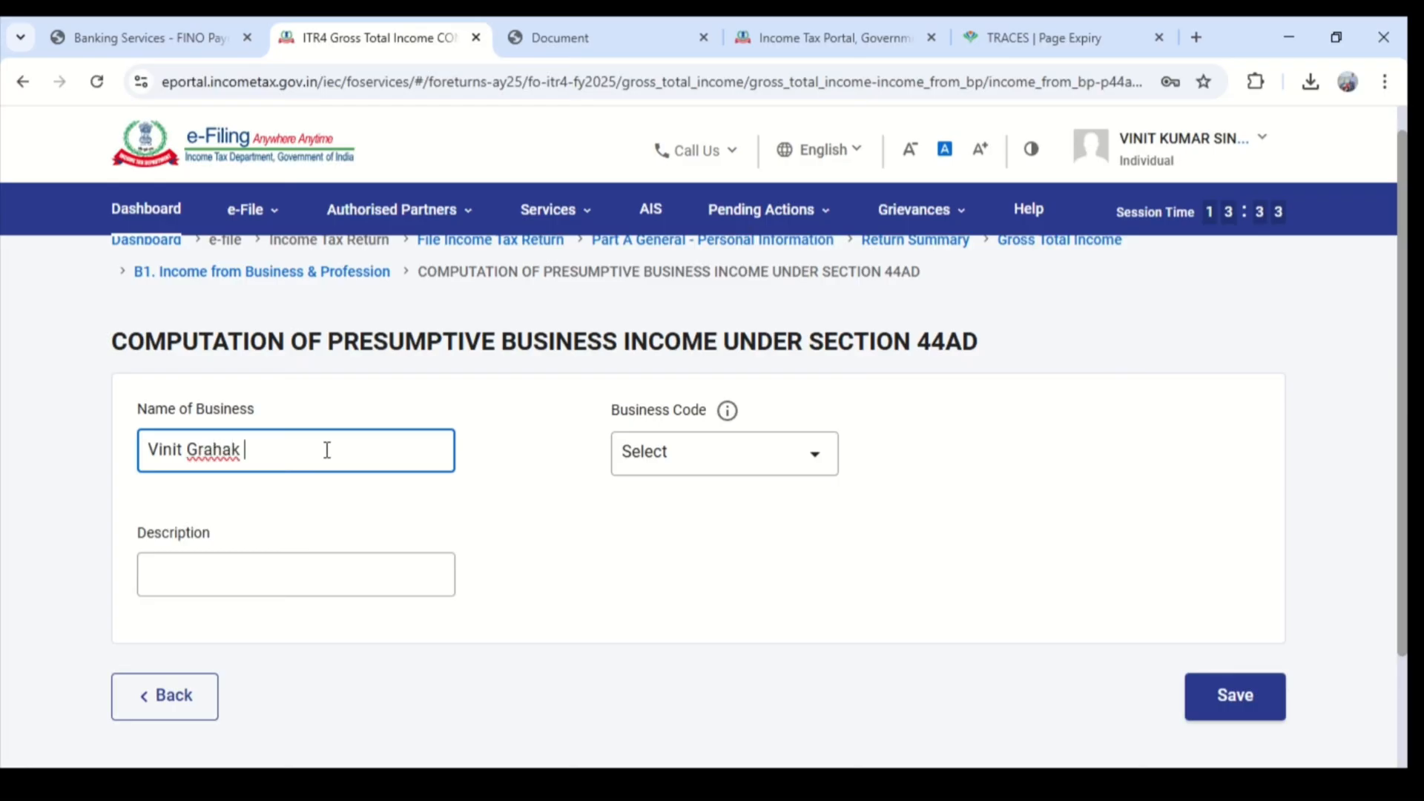
text(sewa Kendra)
- Enter "Fino bank & Sbi life insurance" as the description of the business
click(367, 577)
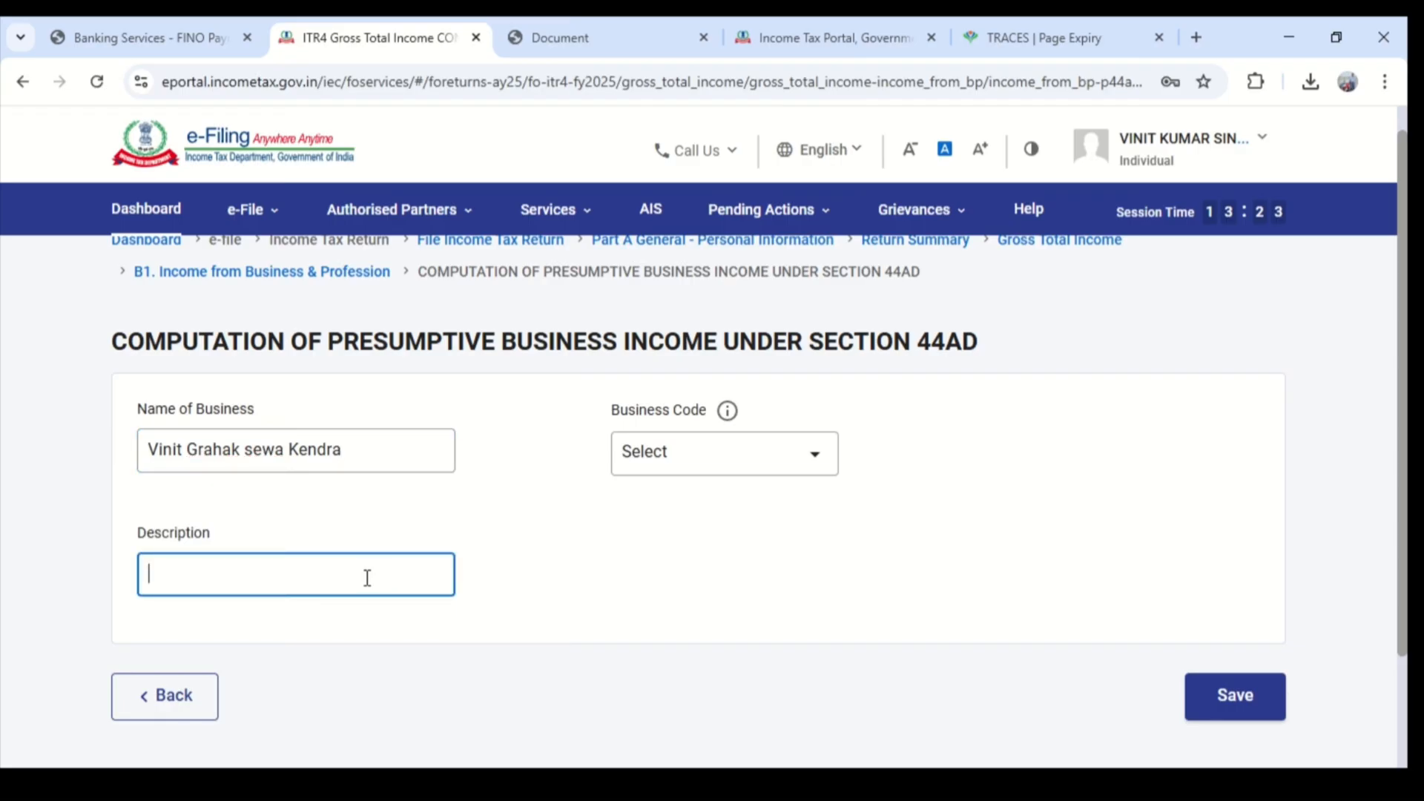
text(Fino ban)
key(BackSpace)
key(BackSpace)
text(ank )
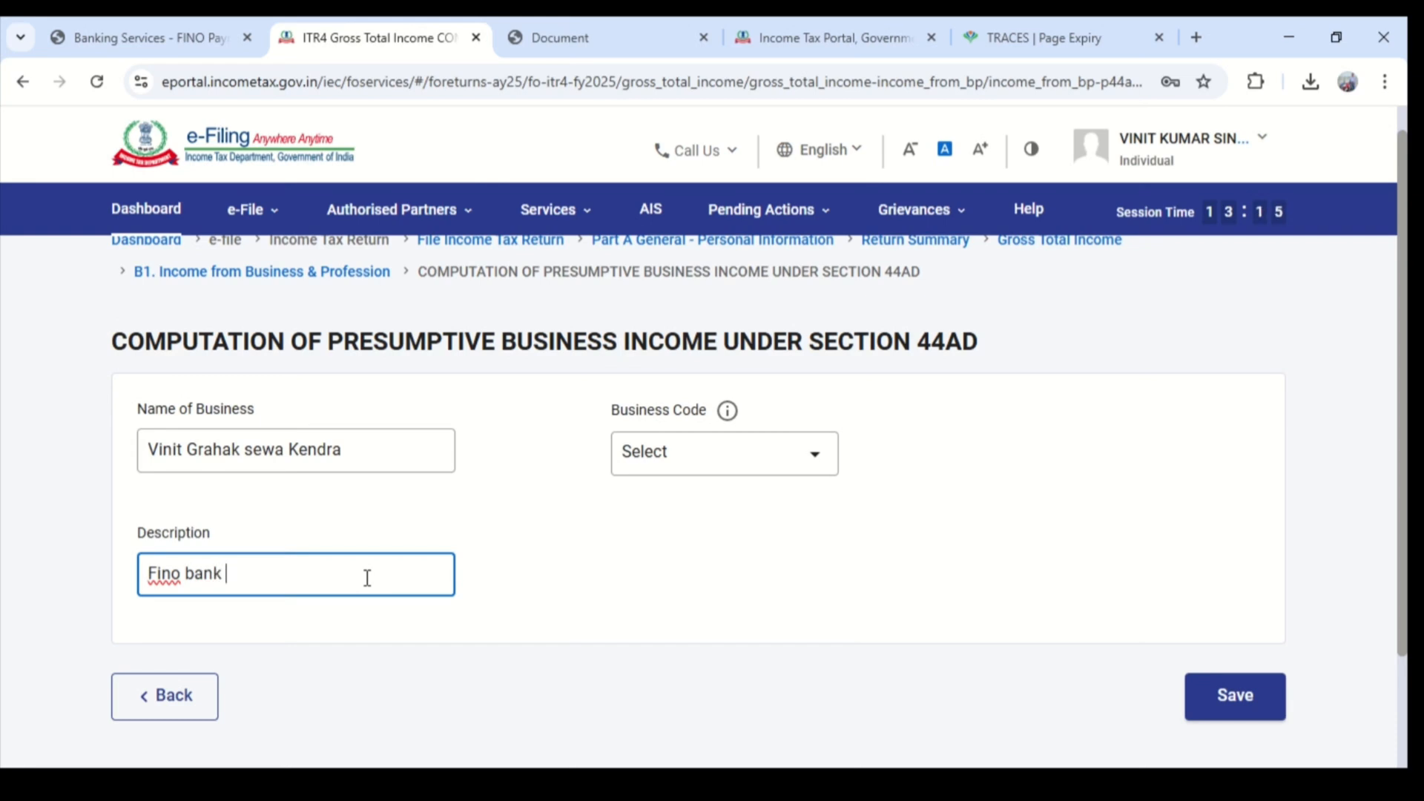
text(@)
key(BackSpace)
key(BackSpace)
text(& Sbi life inb)
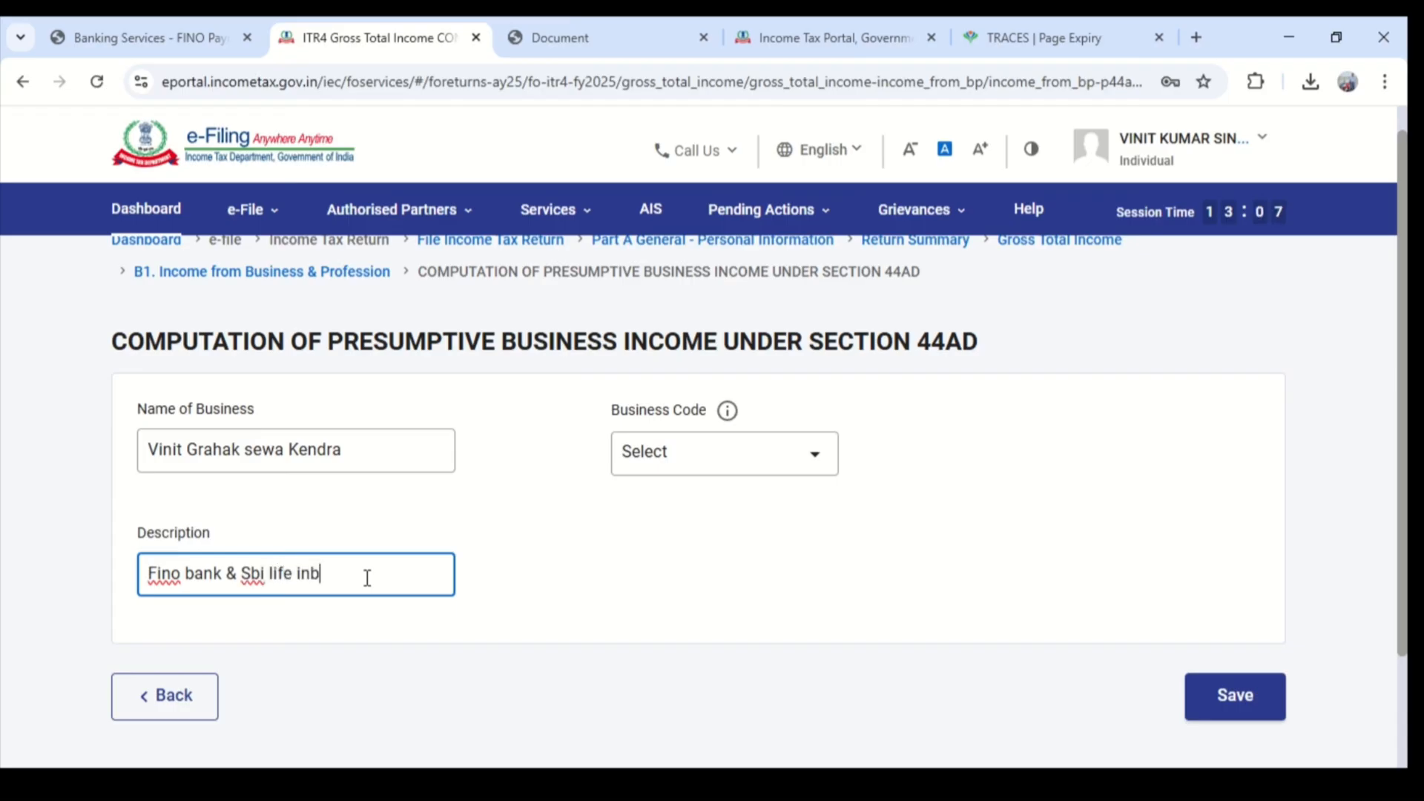
text(=surance)
- Set the business code to 13011-Life insurance and save the section 44AD business entry
click(750, 467)
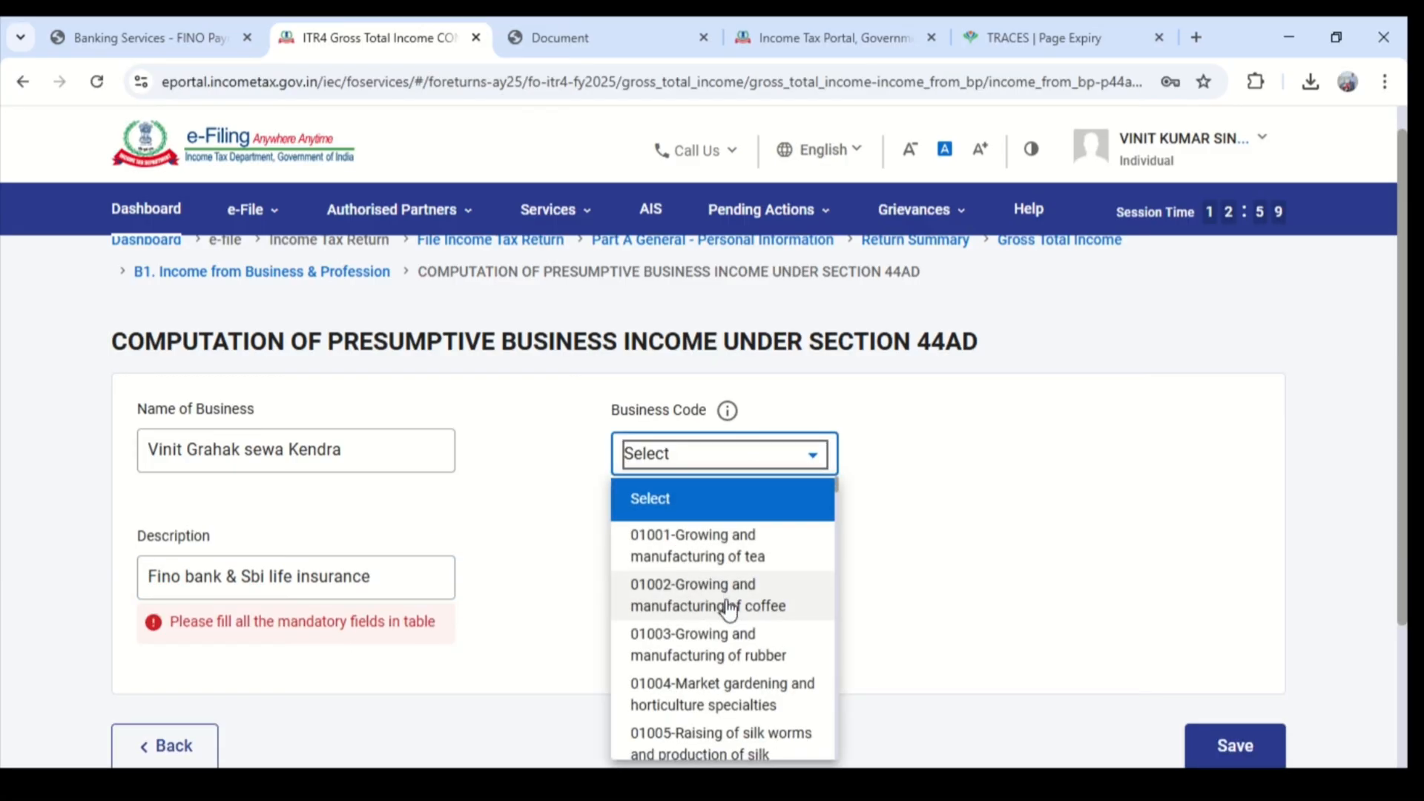
scroll(729, 610, down, 3)
scroll(729, 610, down, 10)
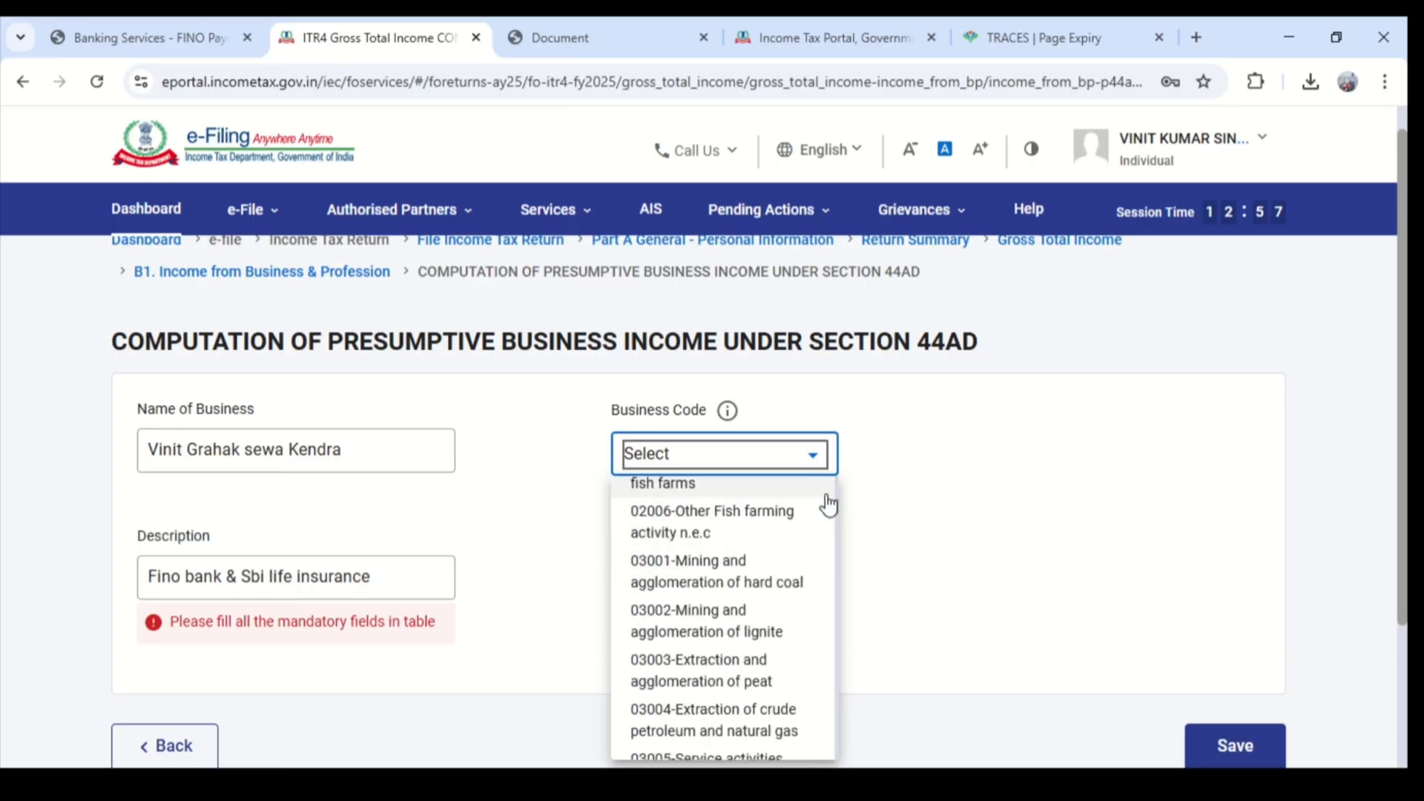
click(840, 534)
click(731, 471)
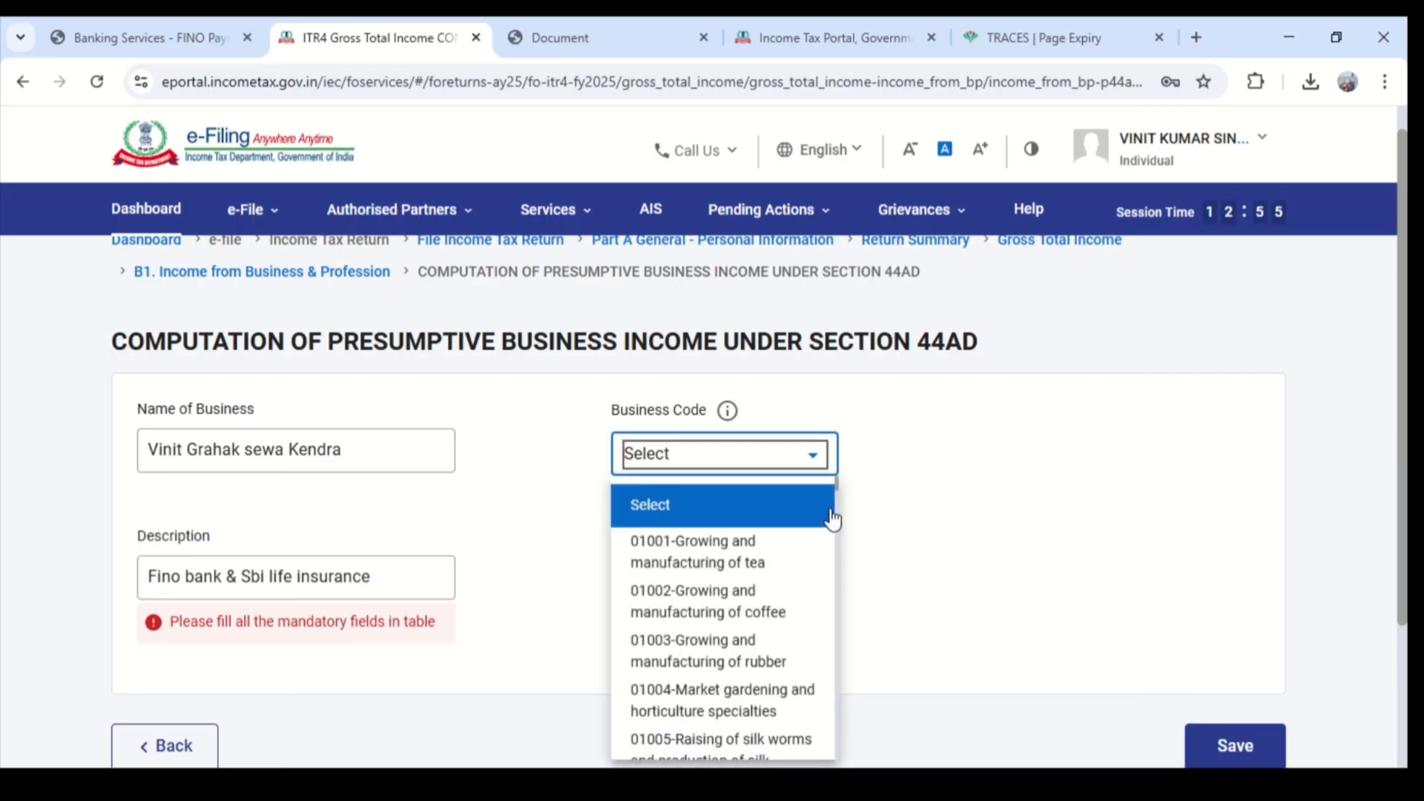
scroll(835, 497, down, 5)
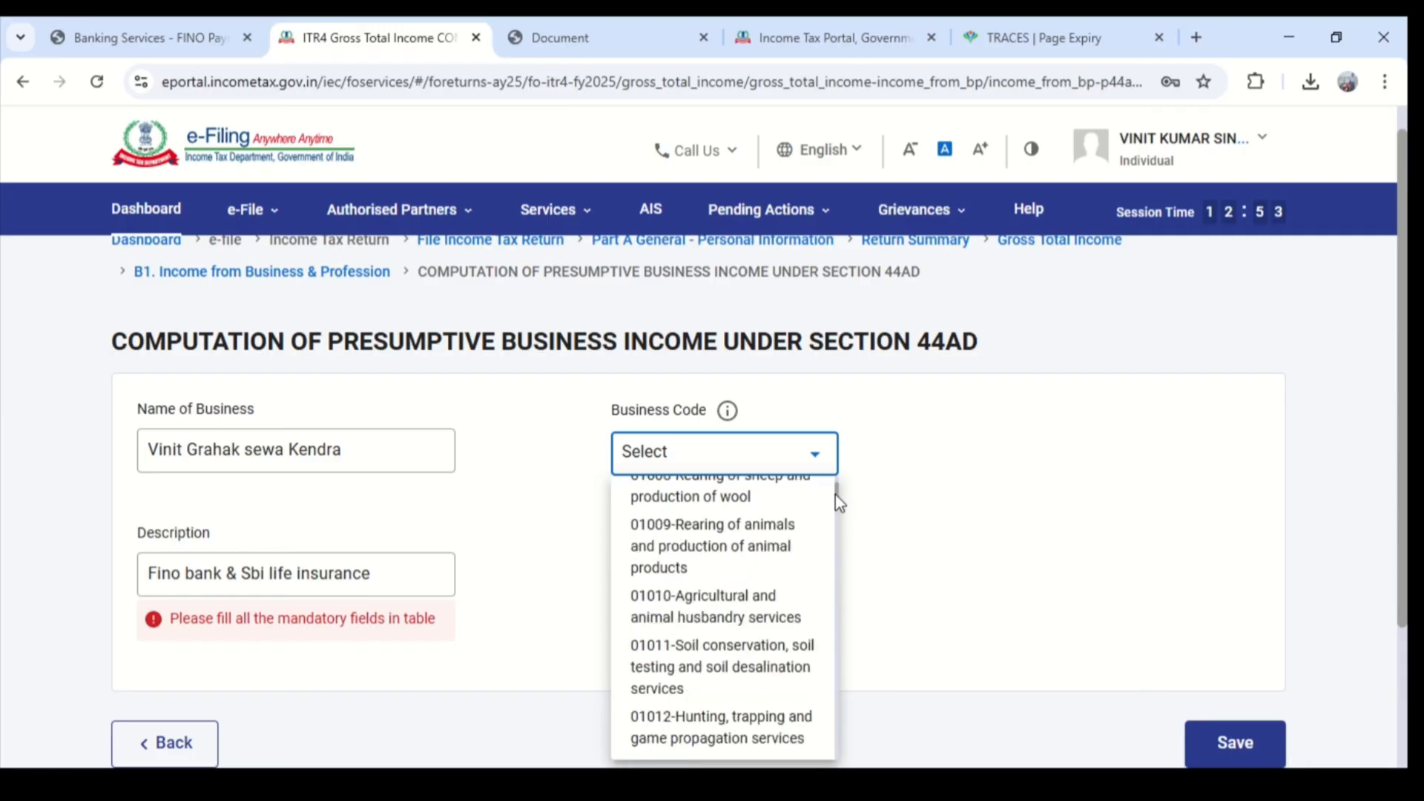
drag(835, 496, 820, 761)
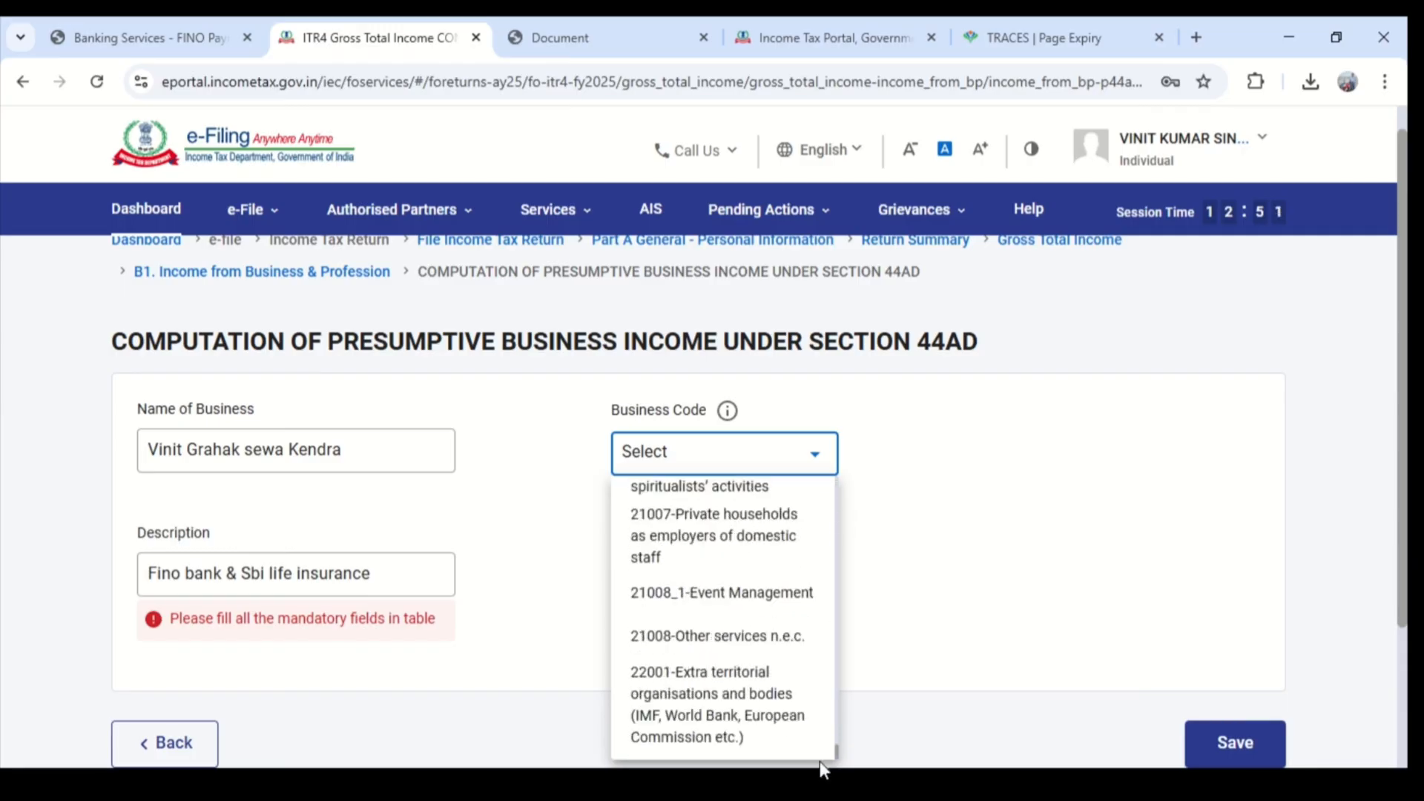
scroll(733, 697, up, 5)
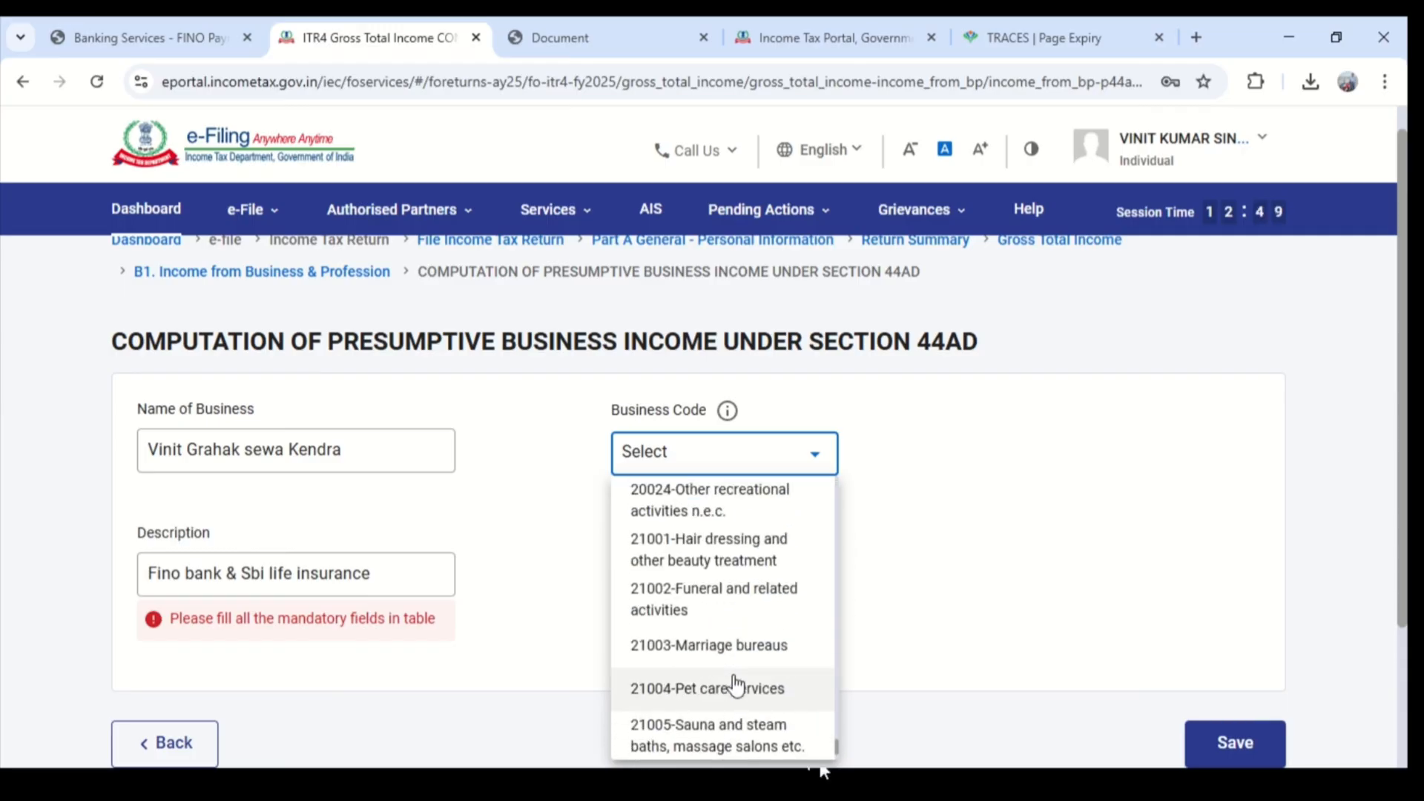
scroll(736, 686, up, 8)
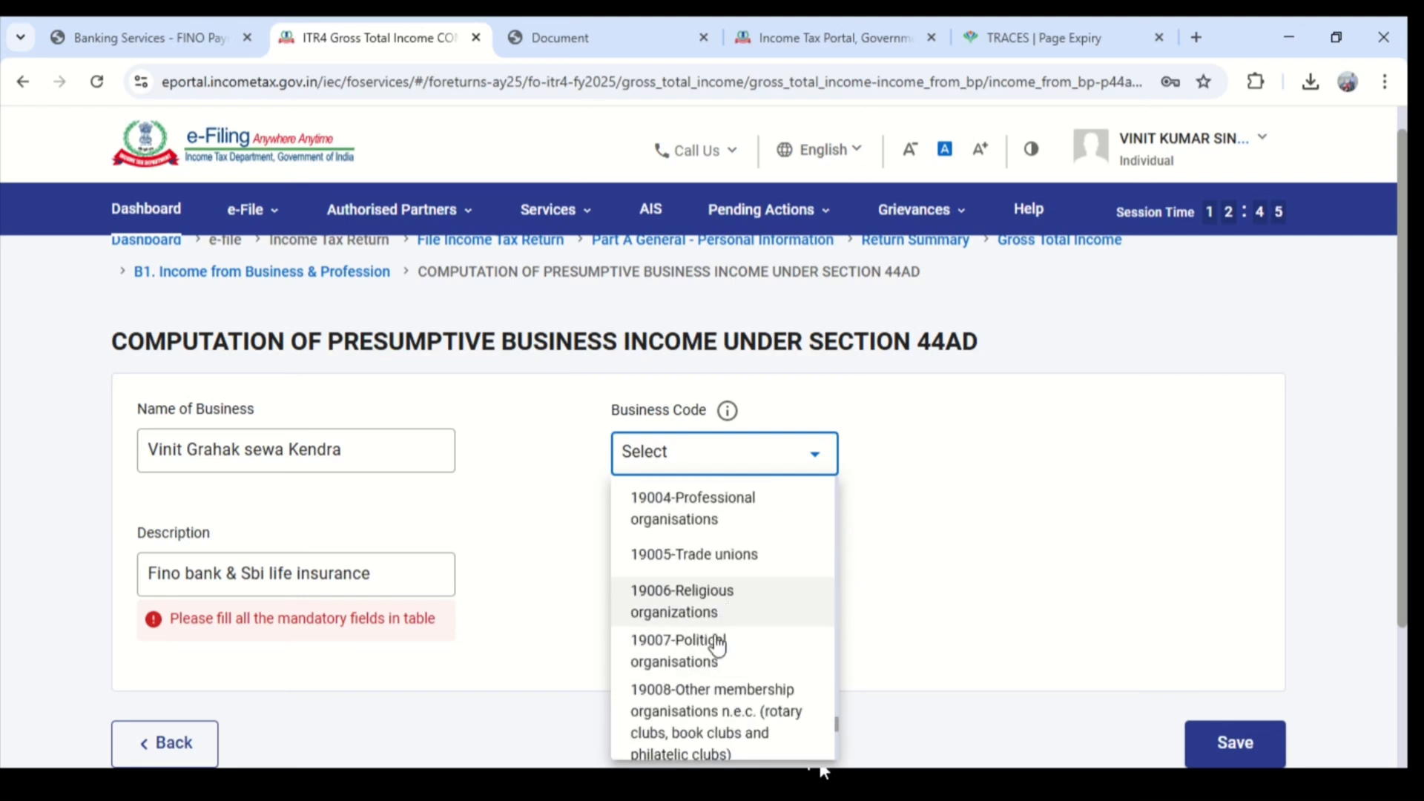
scroll(730, 660, up, 4)
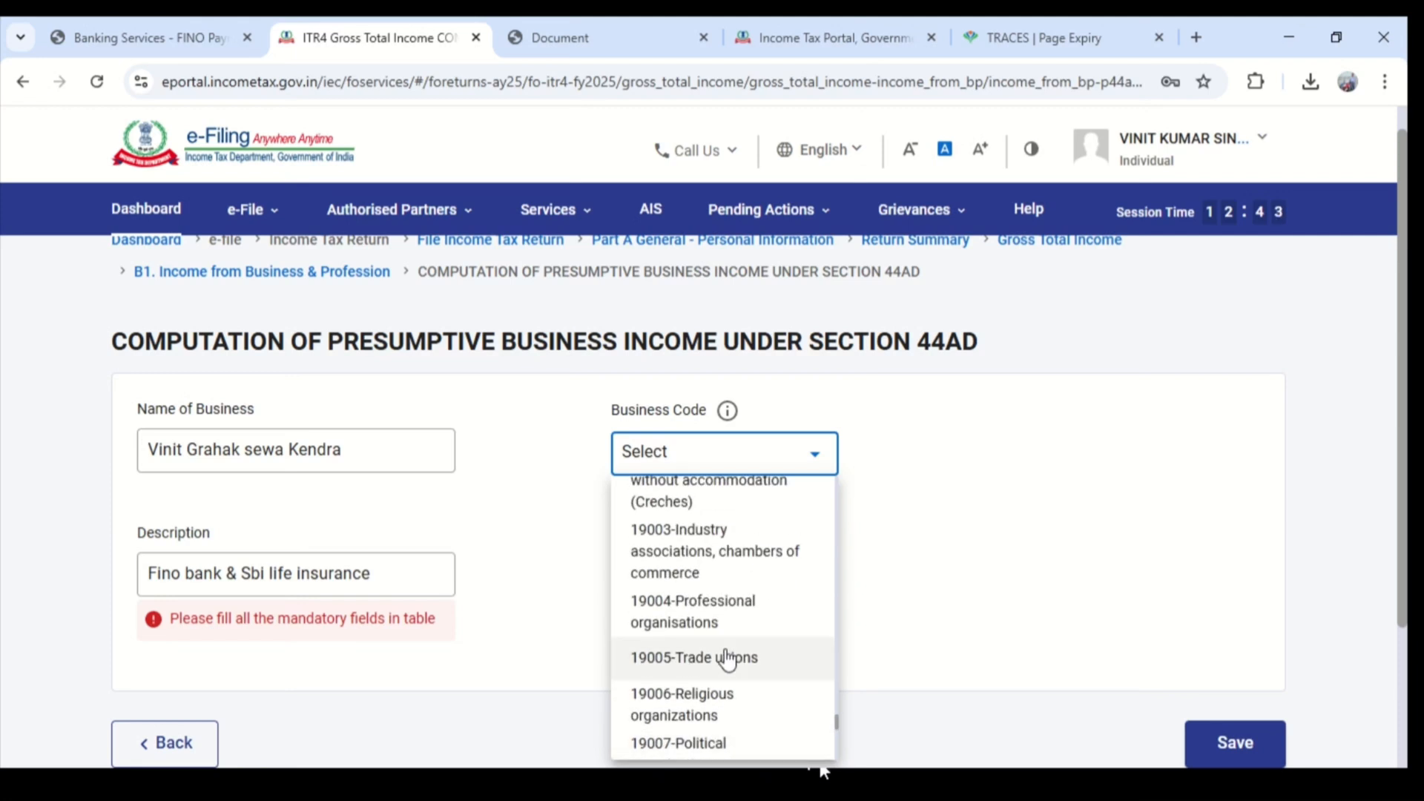
scroll(727, 659, up, 3)
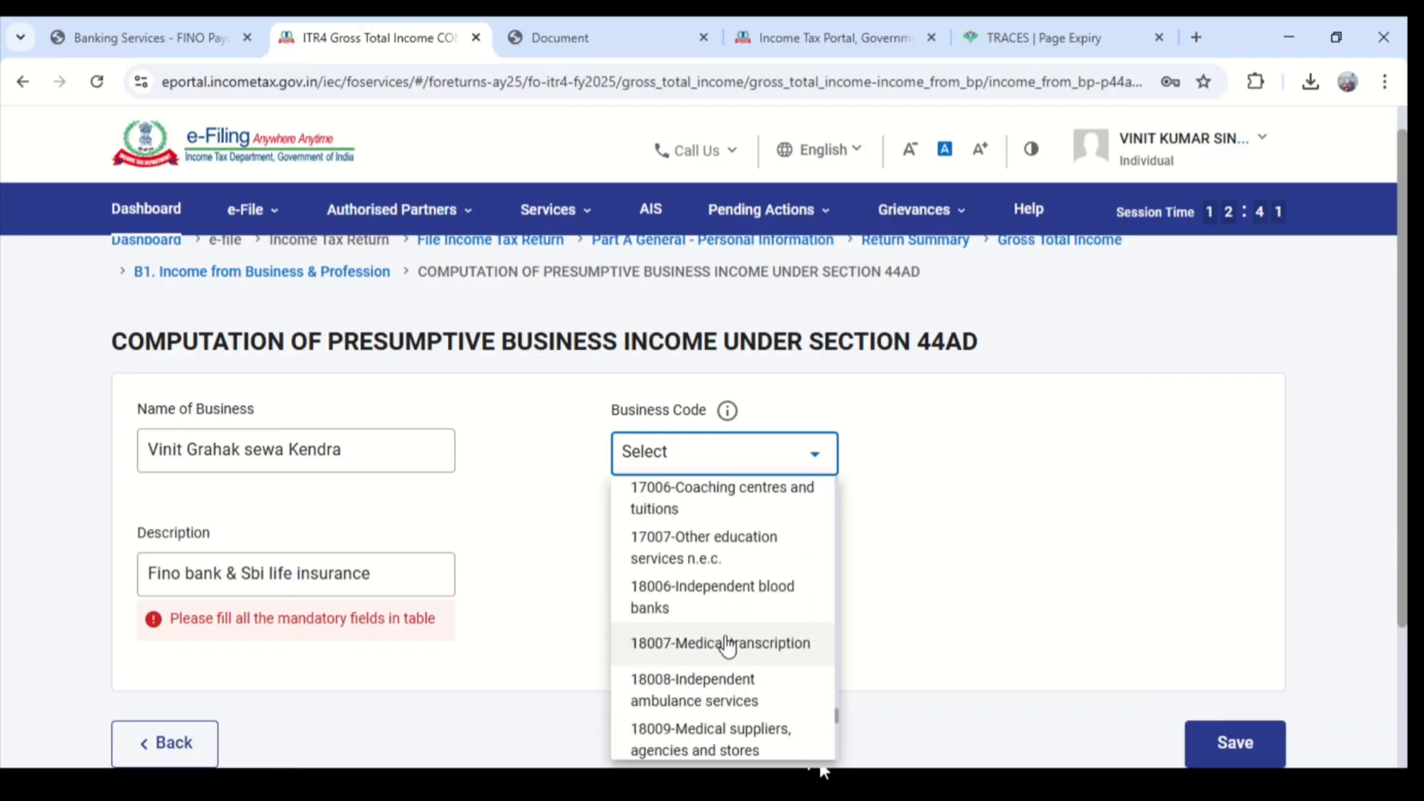
scroll(727, 645, up, 2)
scroll(726, 645, up, 2)
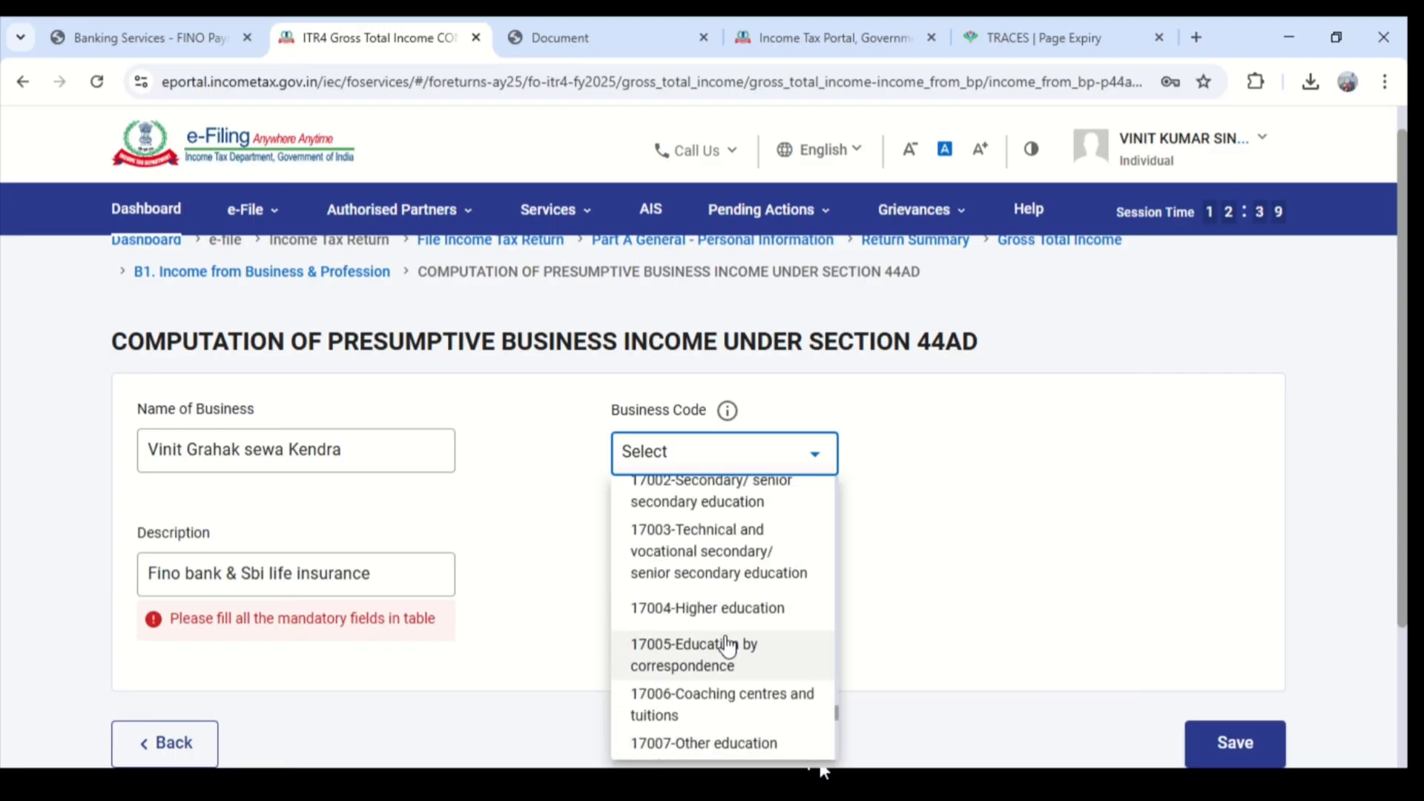
scroll(726, 645, up, 8)
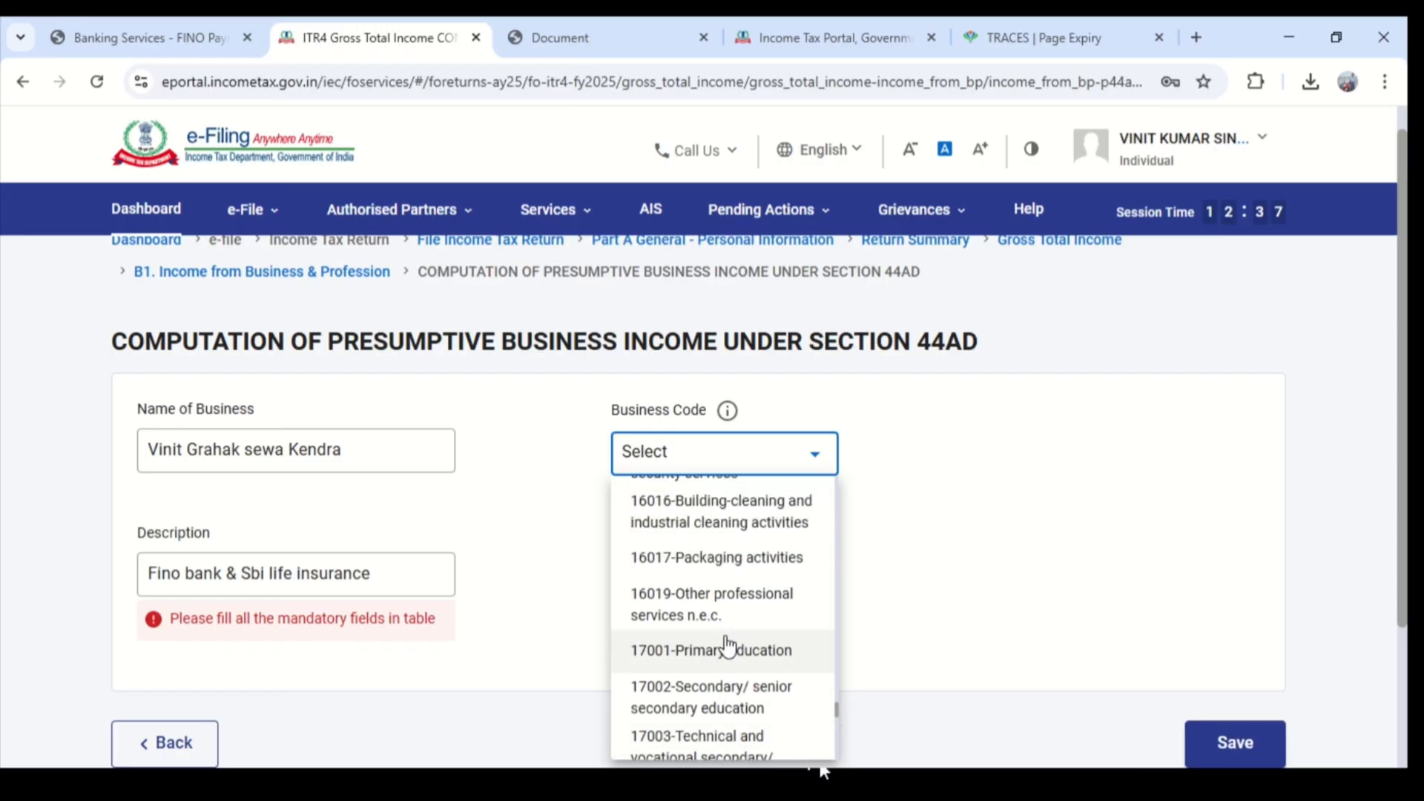
scroll(726, 645, up, 2)
scroll(727, 645, down, 15)
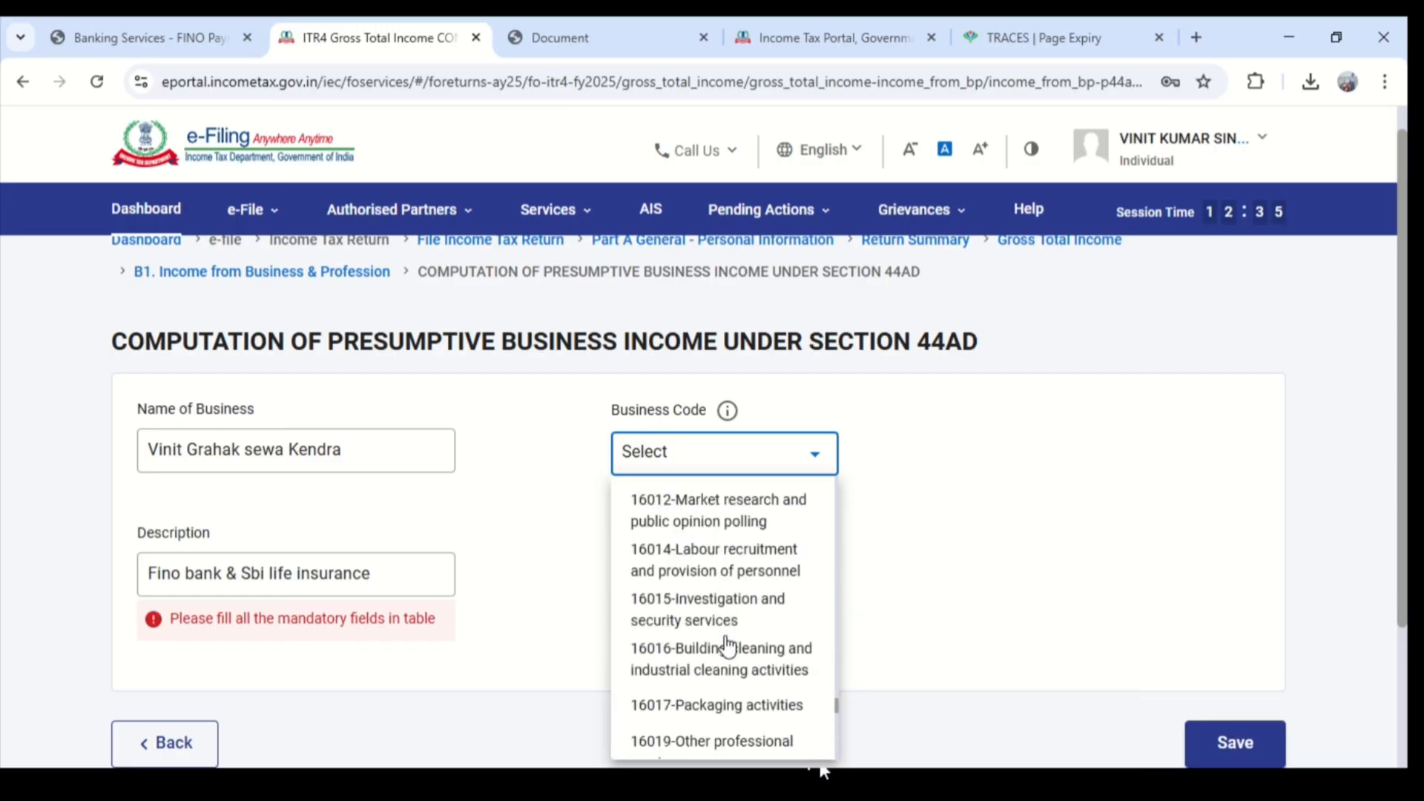
scroll(727, 645, down, 10)
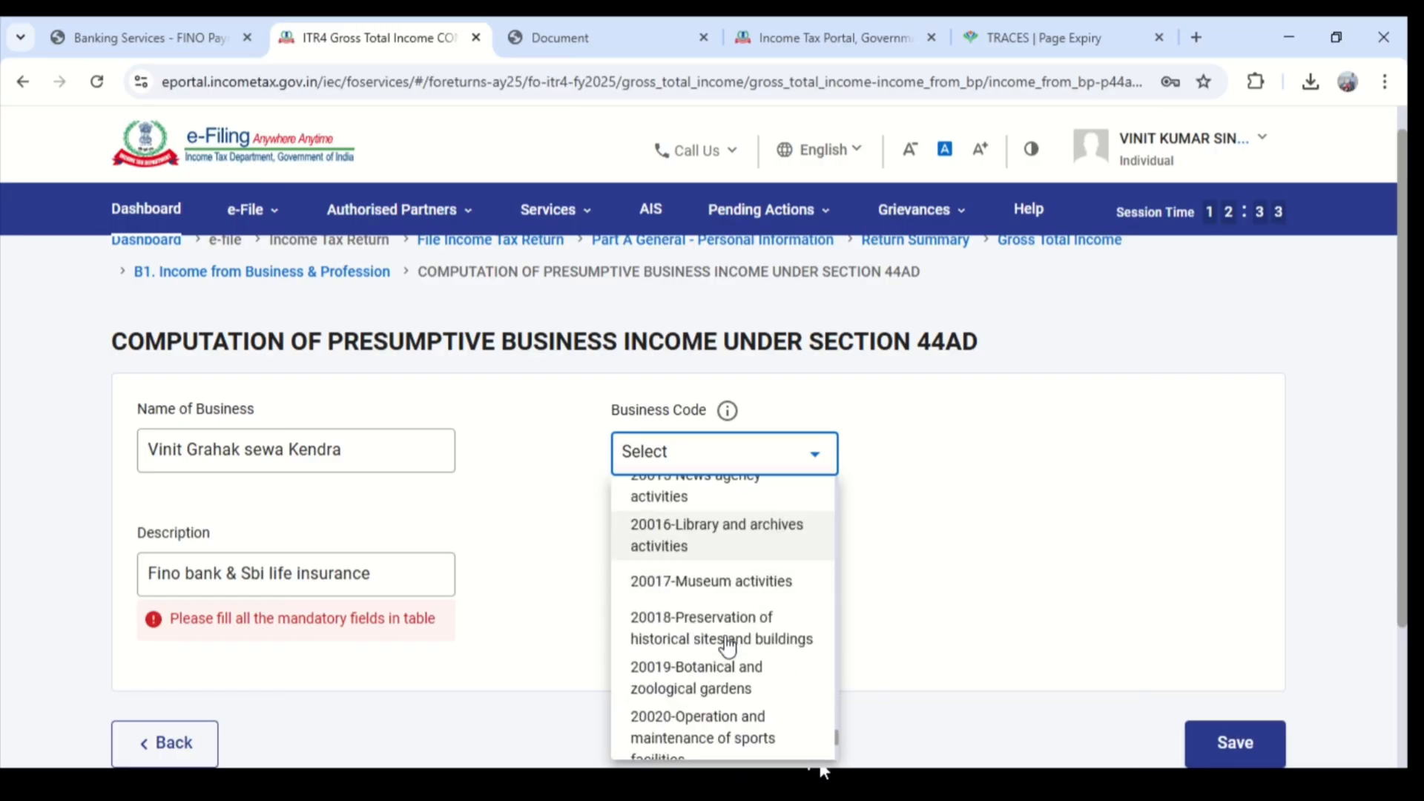
scroll(727, 645, down, 2)
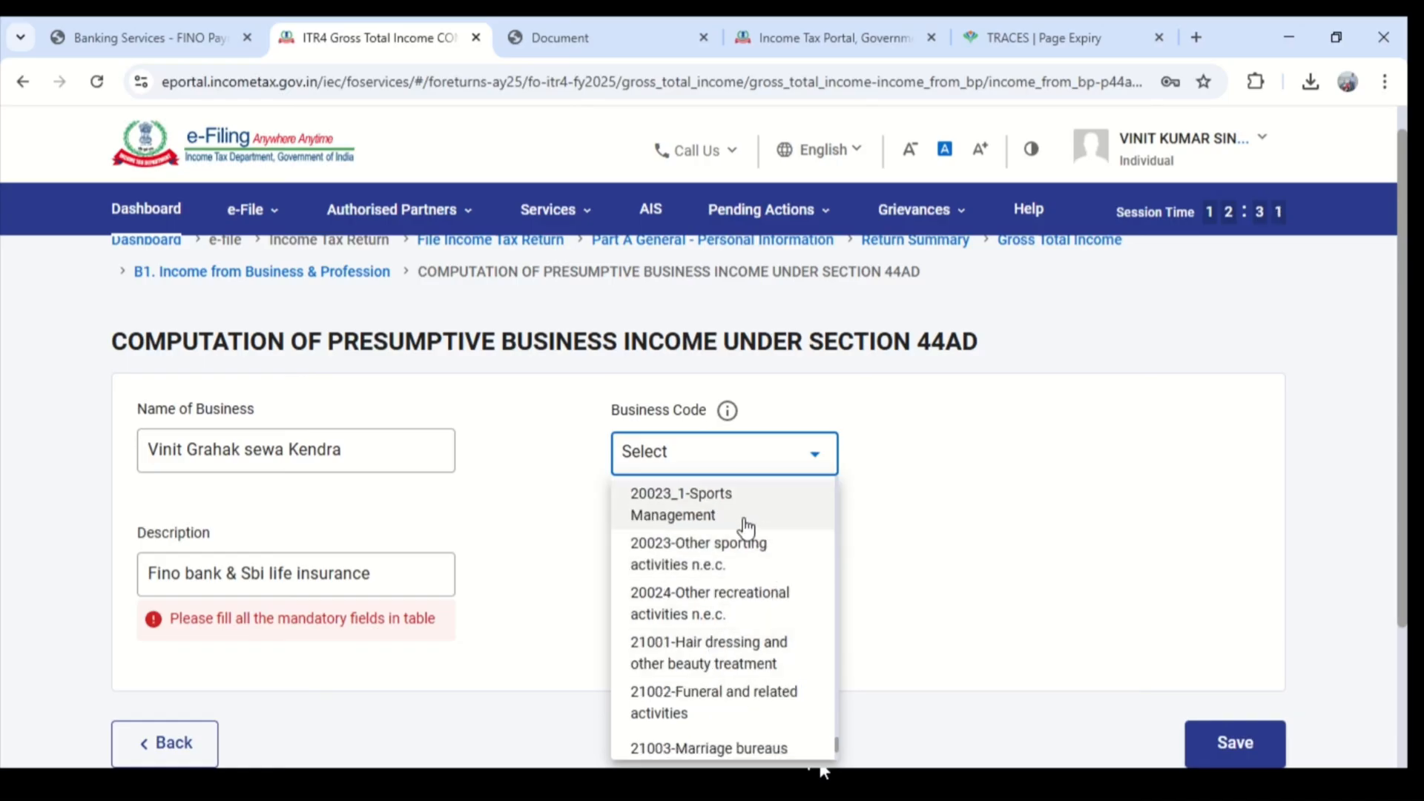
scroll(741, 570, down, 3)
scroll(741, 604, down, 2)
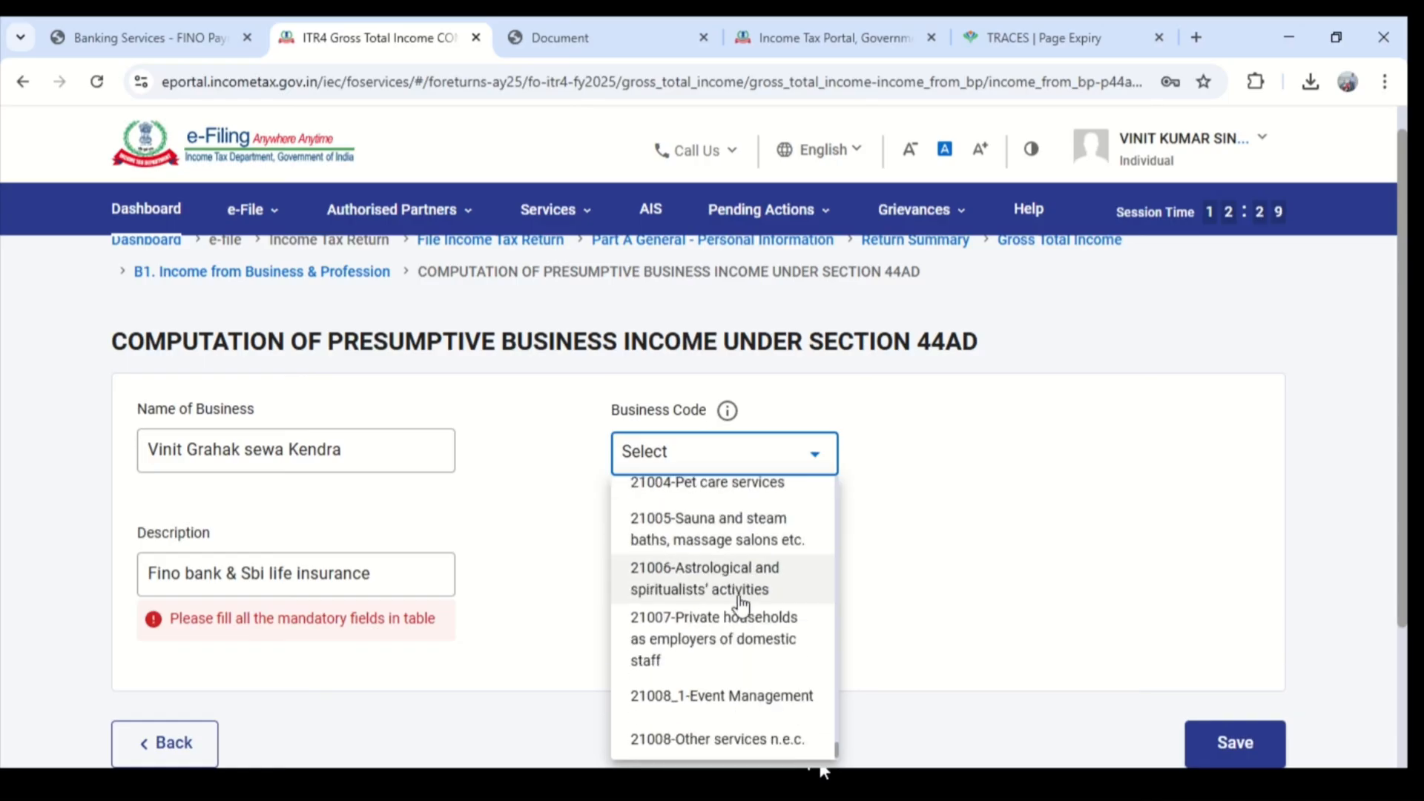
scroll(741, 597, down, 2)
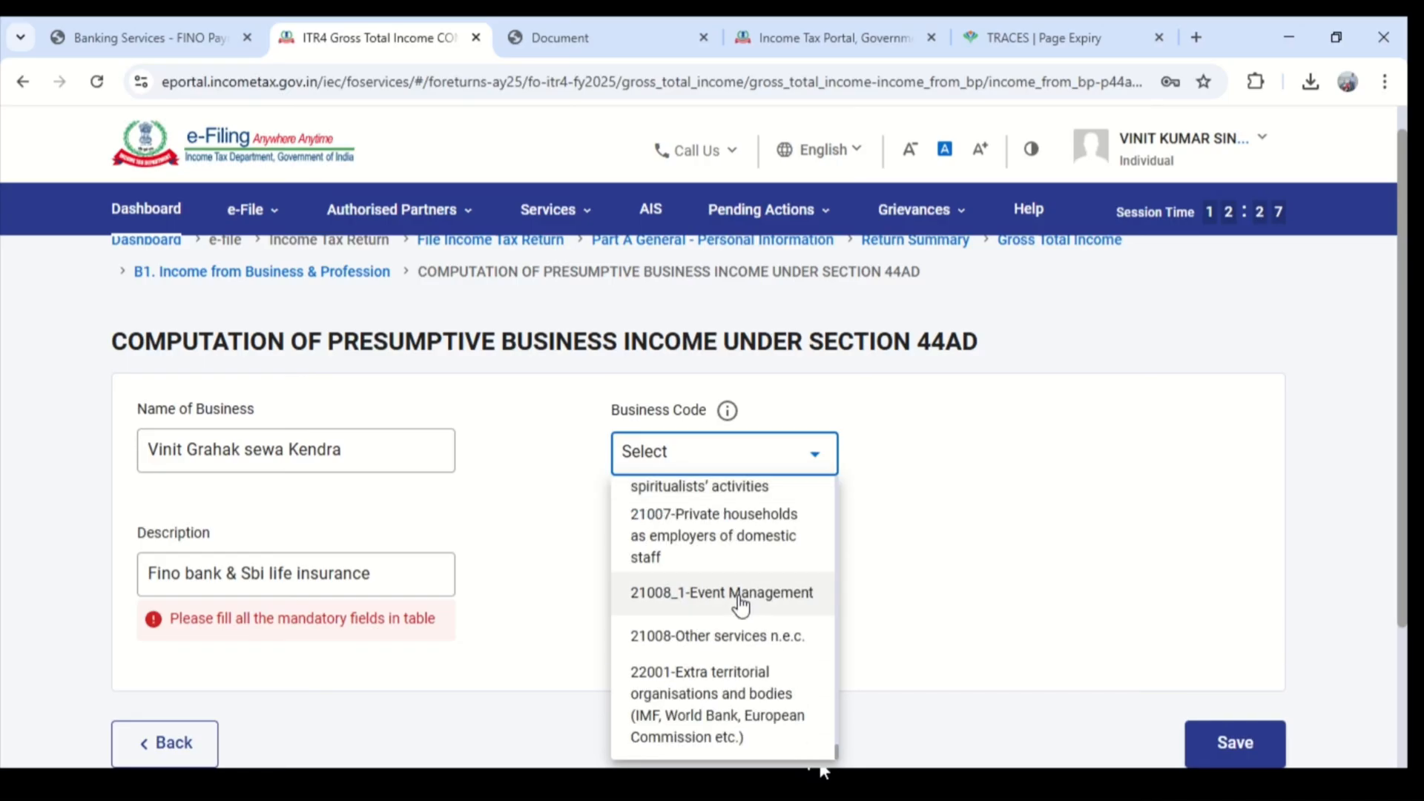
scroll(740, 604, down, 3)
scroll(737, 517, up, 6)
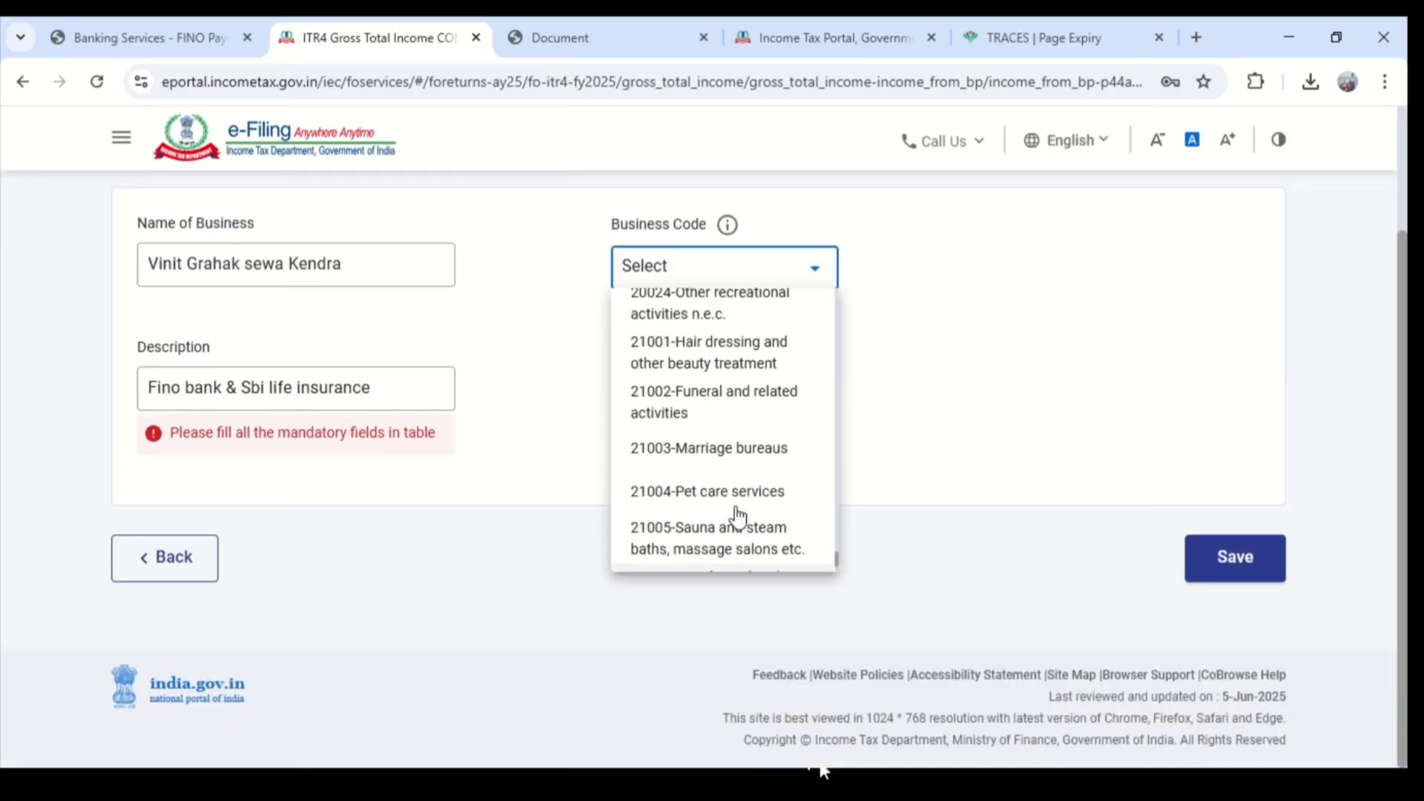
scroll(738, 517, up, 5)
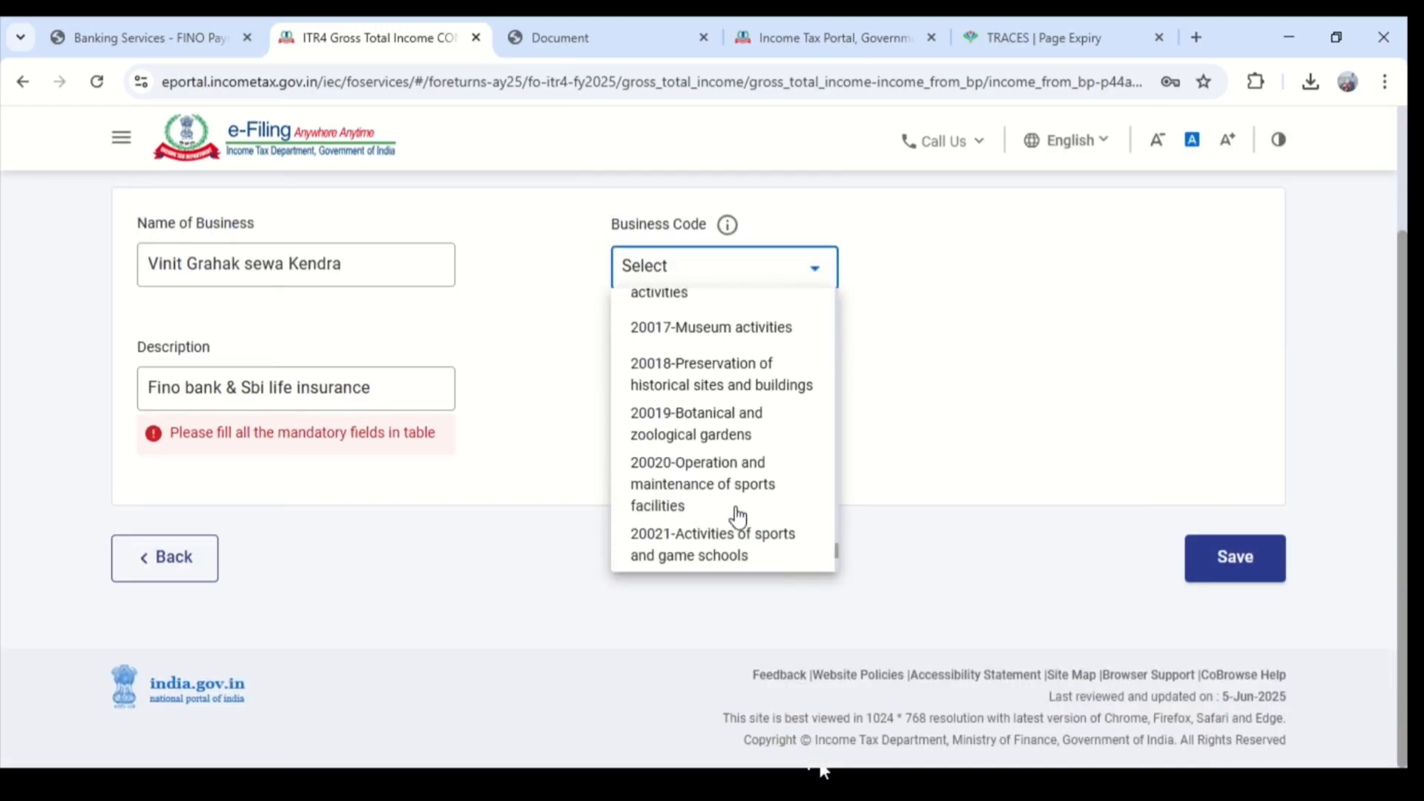
scroll(737, 517, up, 5)
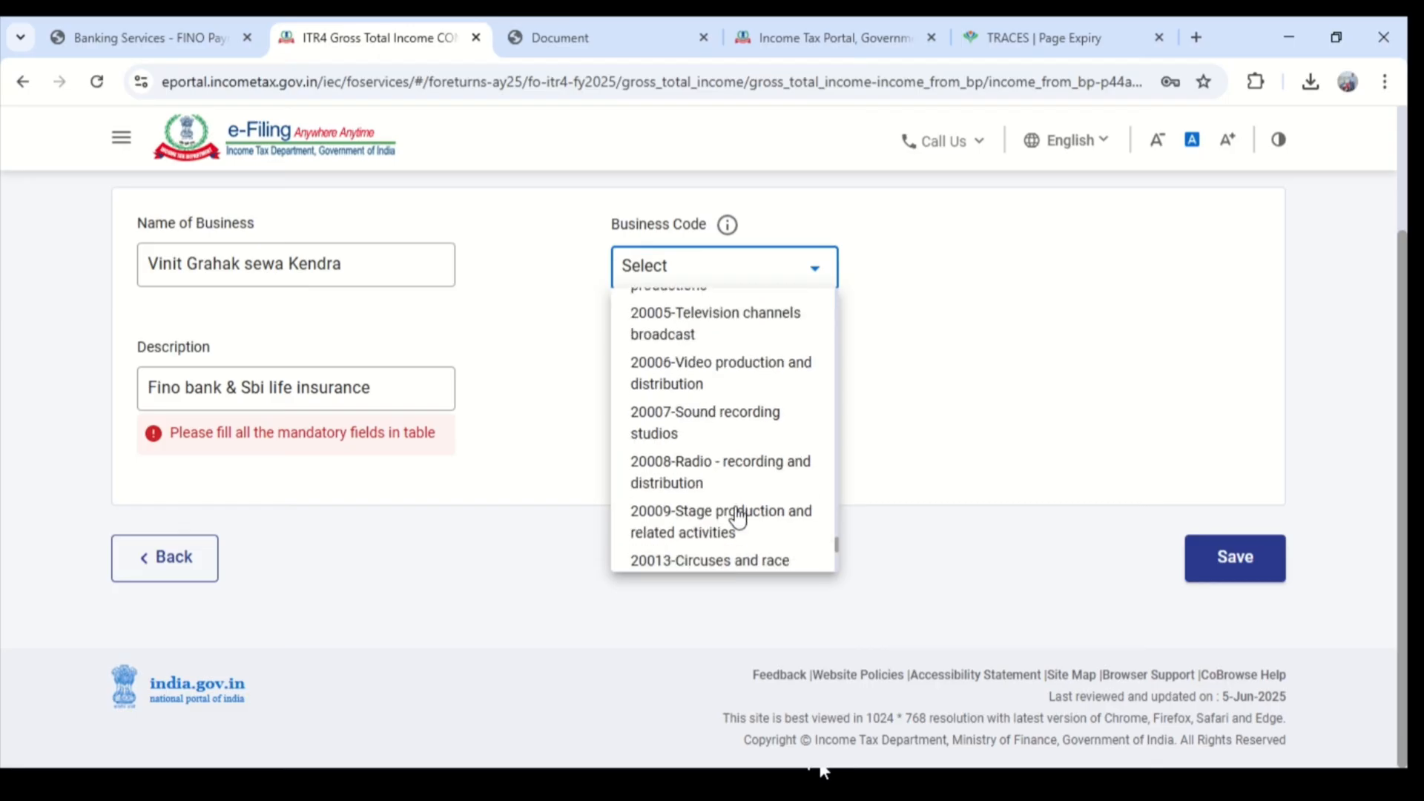
scroll(737, 517, up, 6)
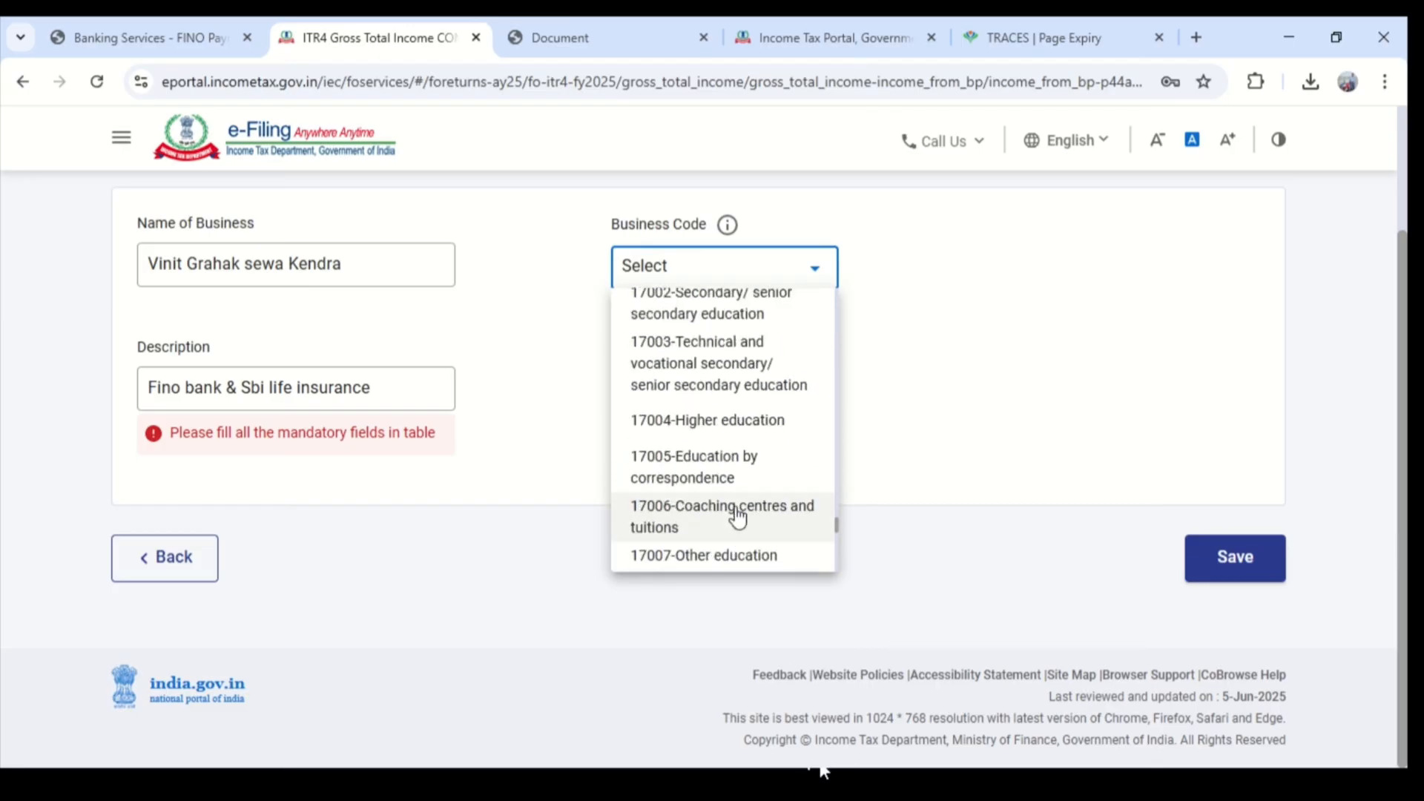
scroll(737, 517, up, 8)
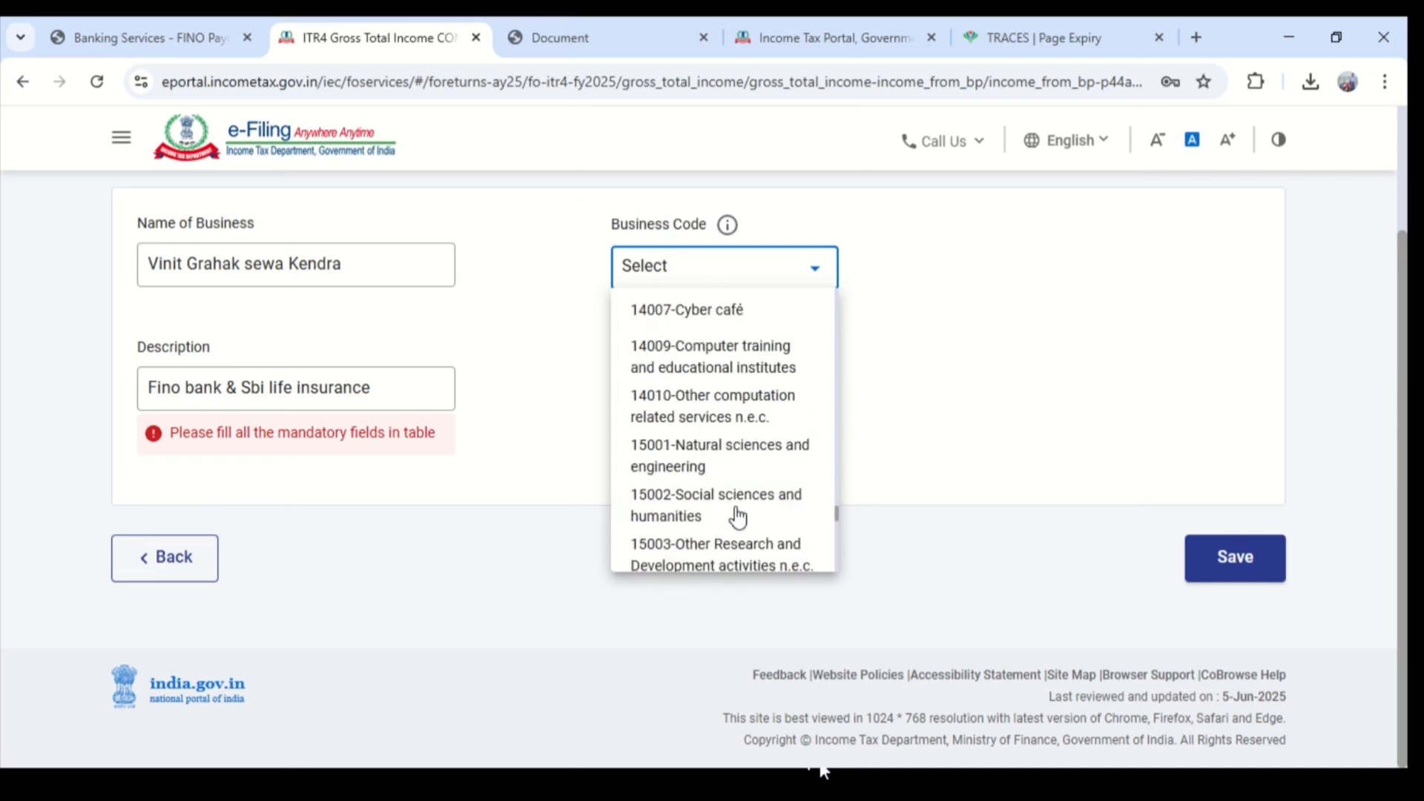
scroll(737, 517, up, 2)
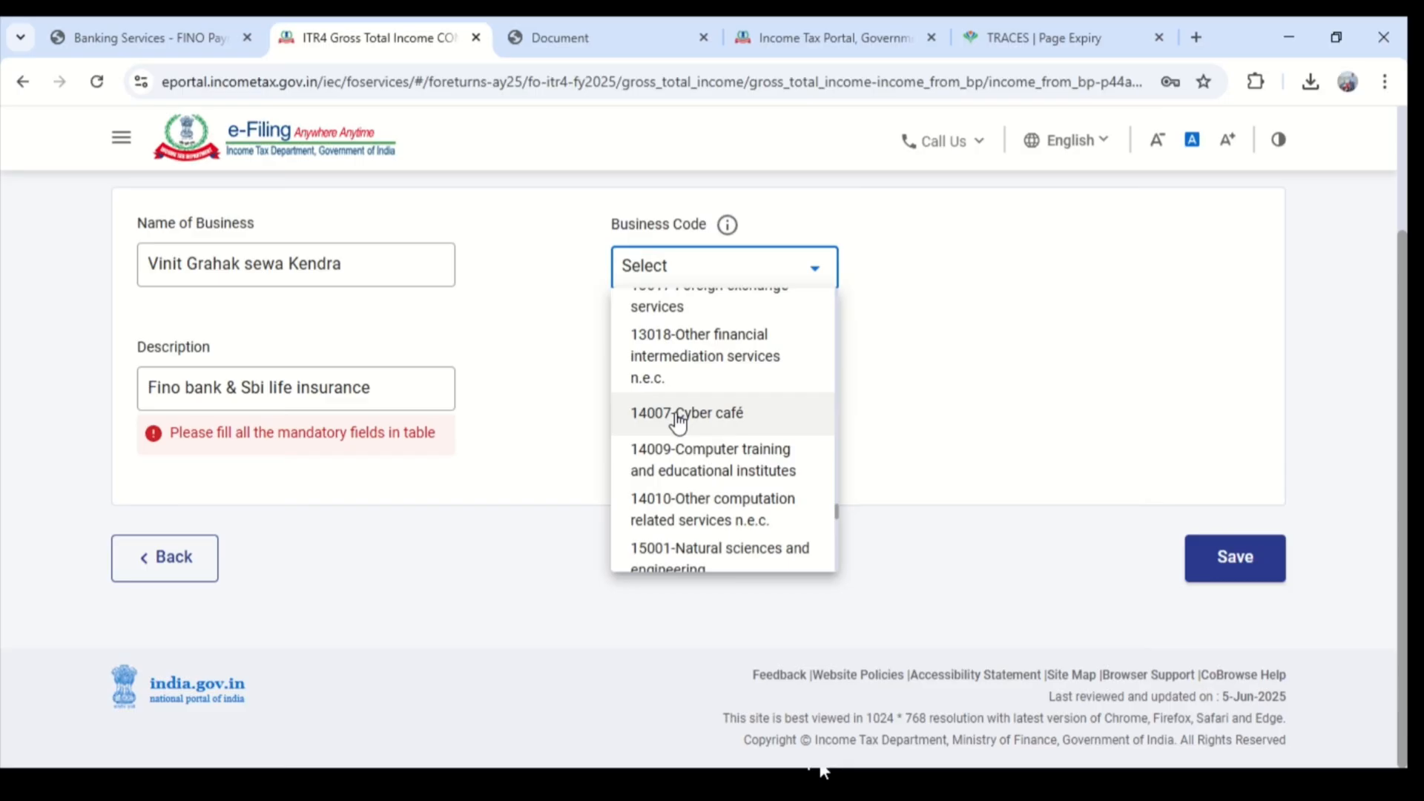
scroll(690, 428, up, 3)
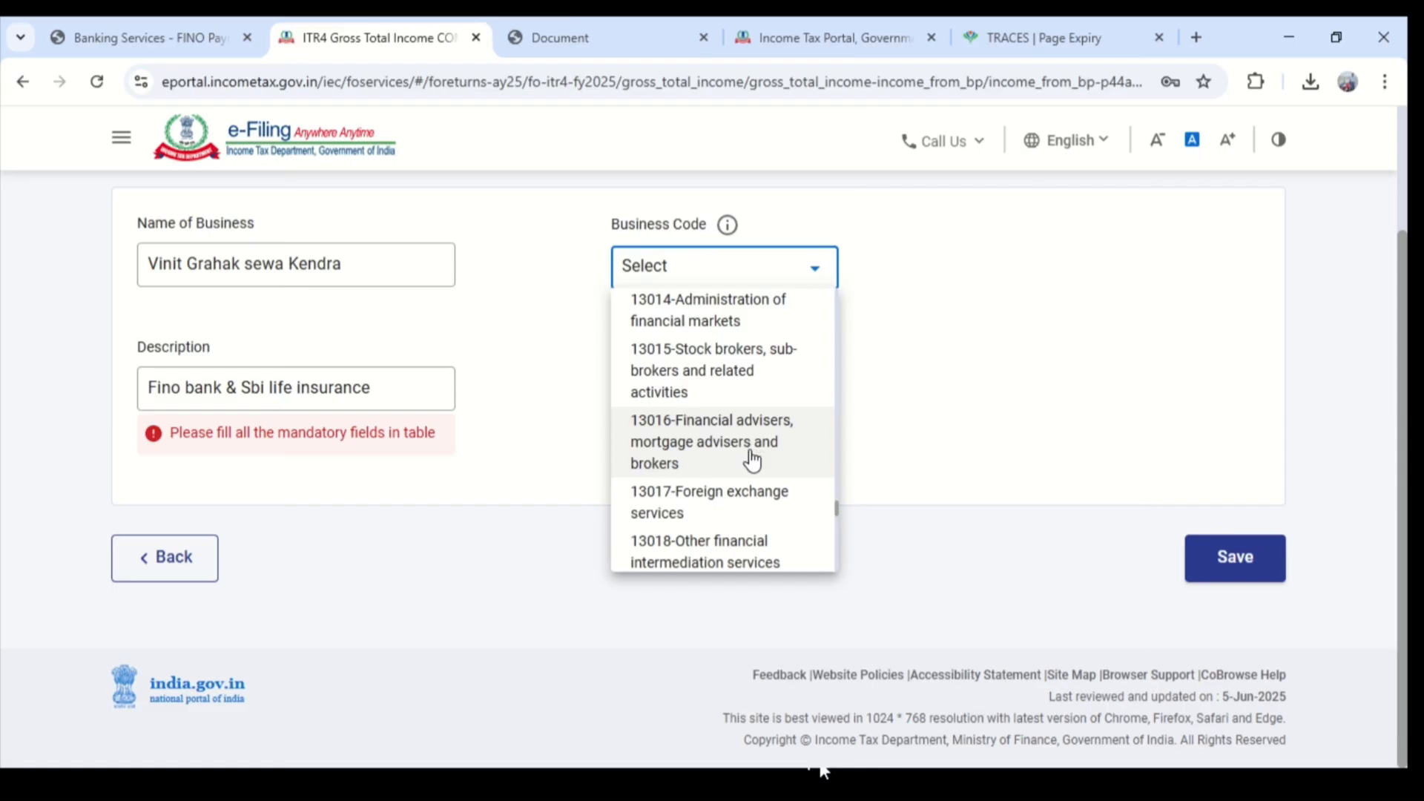
scroll(724, 531, down, 2)
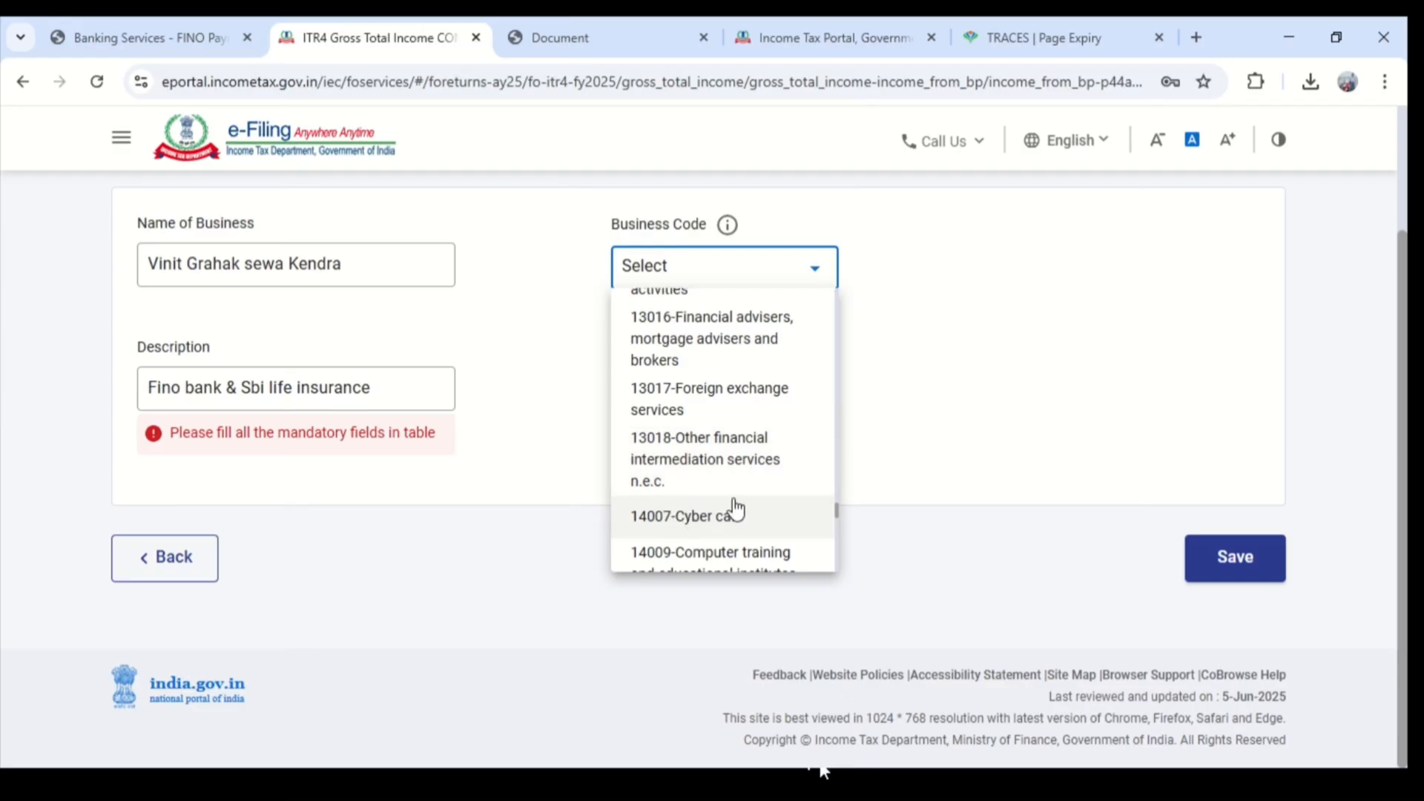
scroll(734, 508, up, 3)
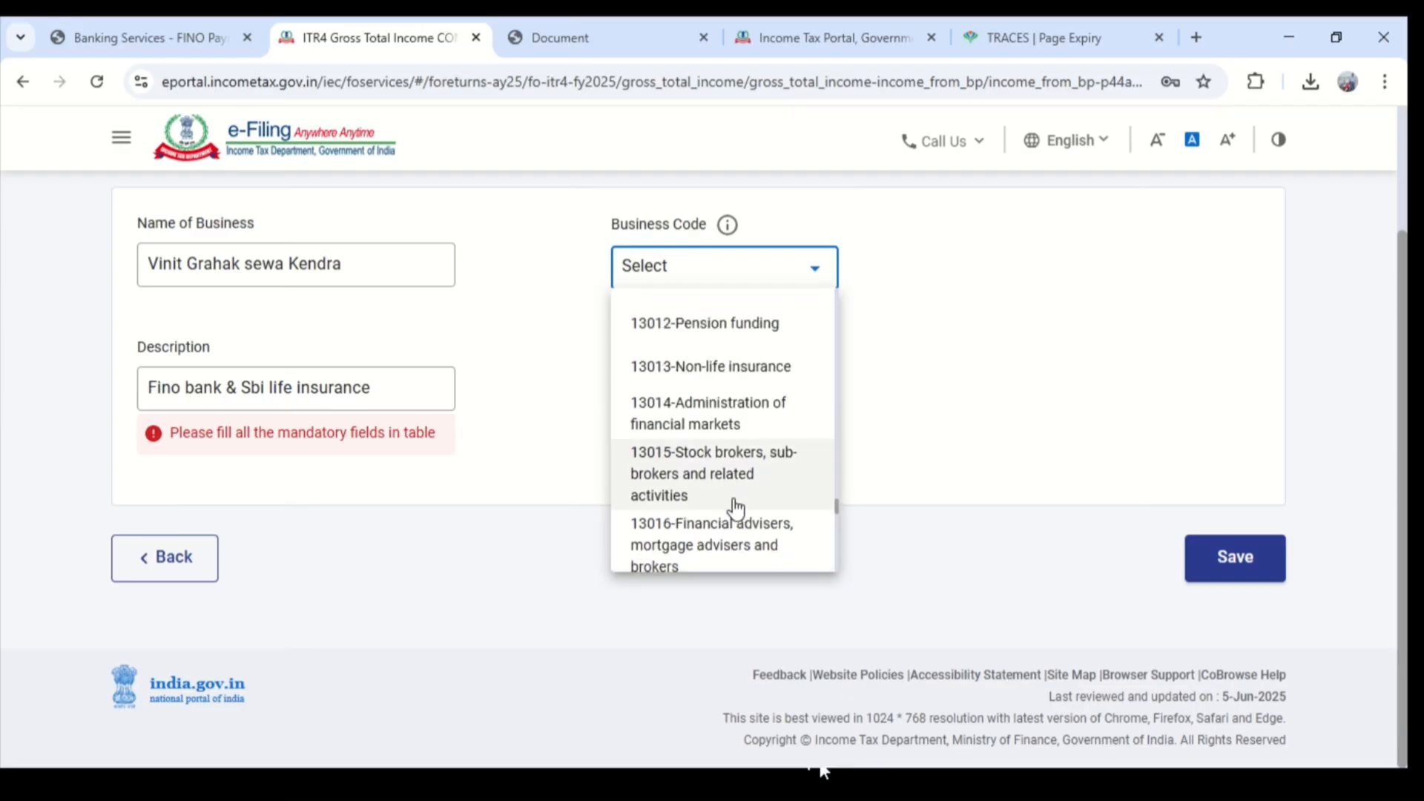
scroll(733, 501, up, 2)
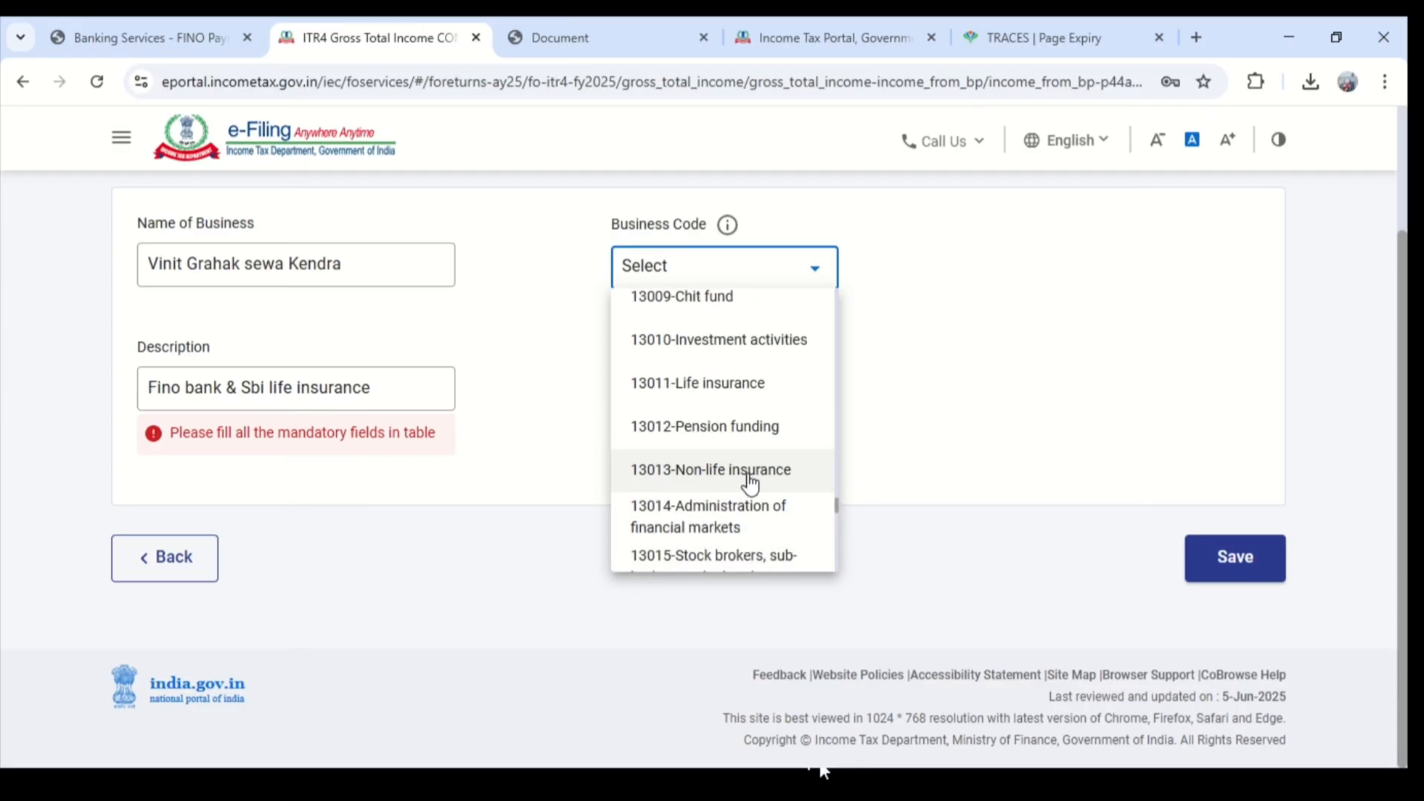
click(714, 384)
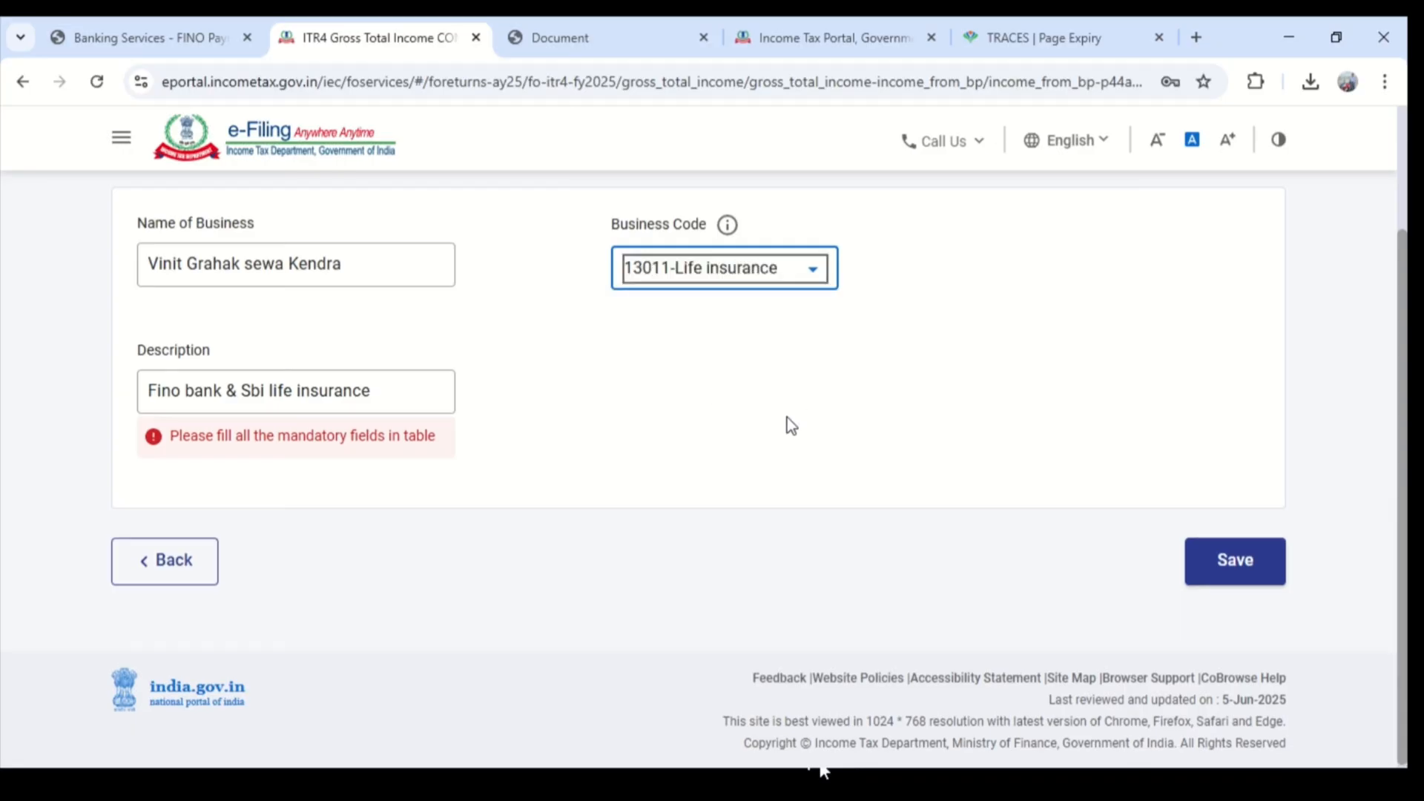
click(1201, 558)
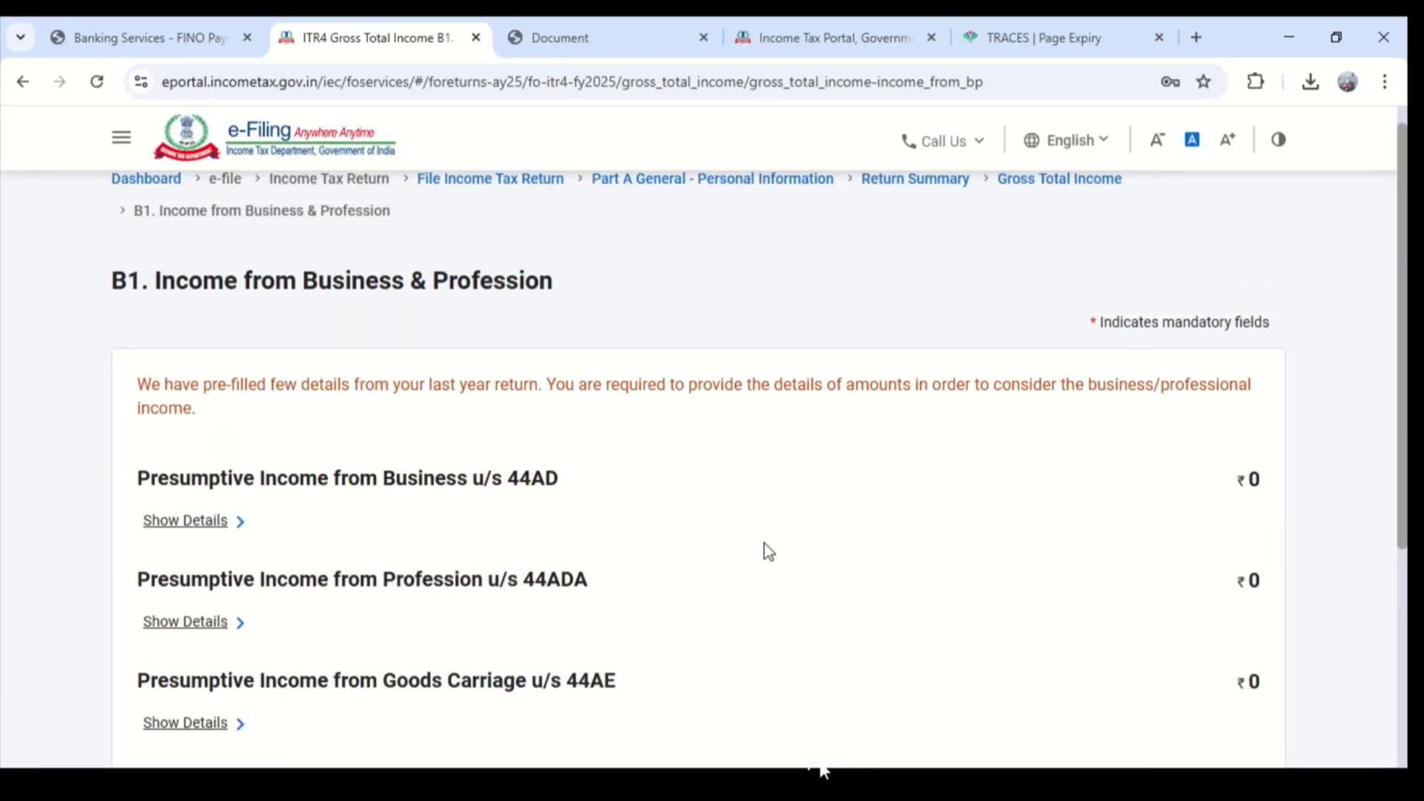
- Show the details of Presumptive Income from Business u/s 44AD and select the life insurance business entry
scroll(905, 514, down, 4)
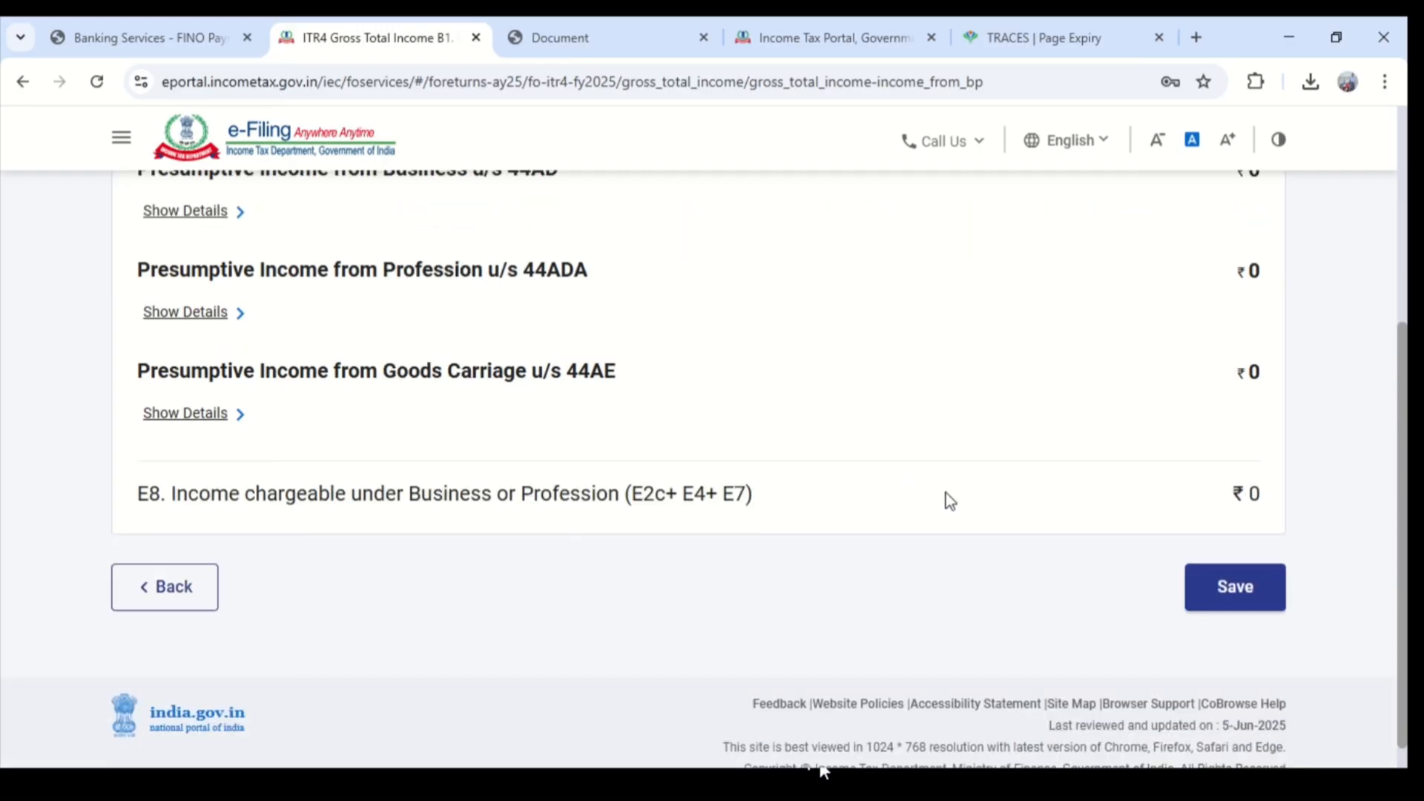
scroll(246, 339, up, 1)
click(201, 315)
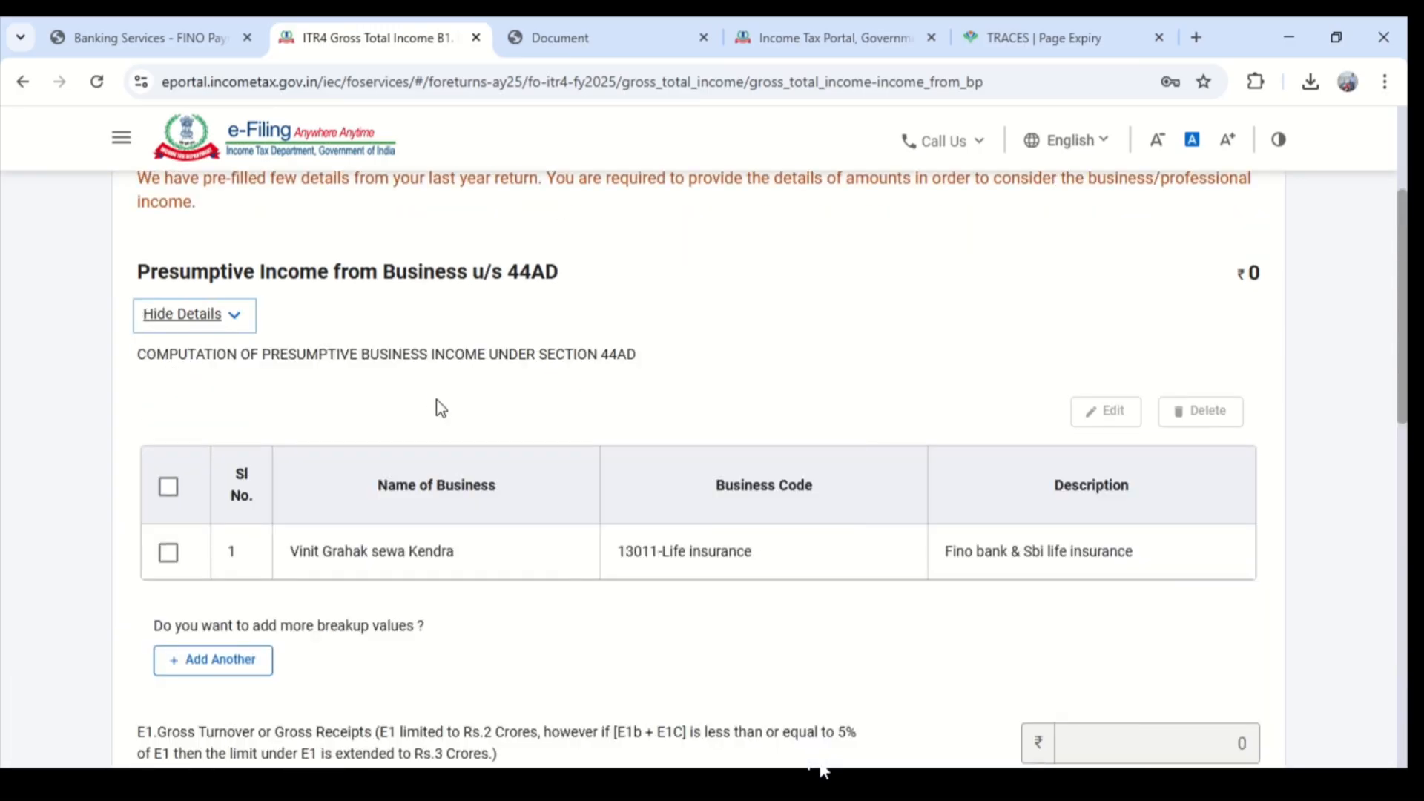
scroll(438, 407, down, 1)
click(166, 450)
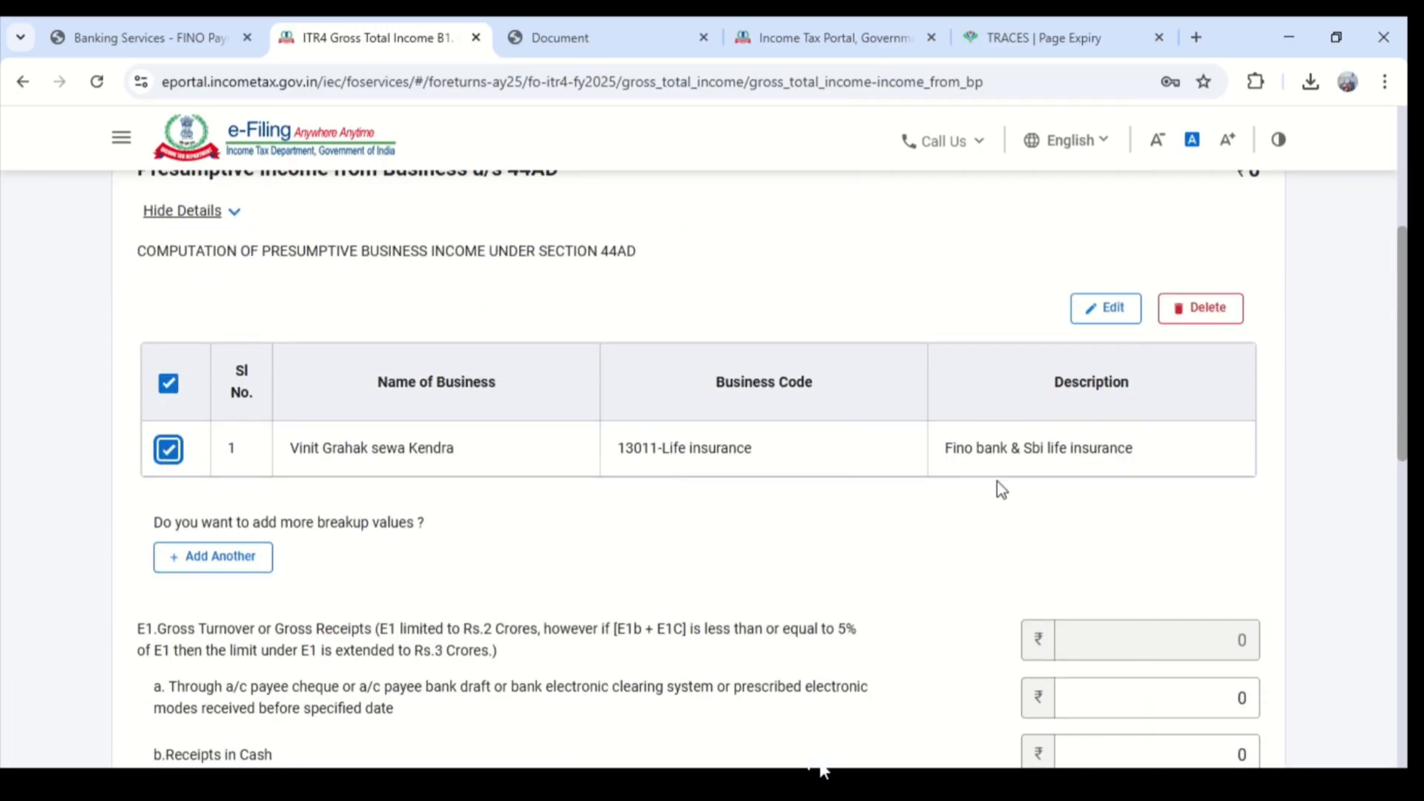
- Enter 530000 as the gross receipts through account payee cheque, bank draft or electronic modes (E1a)
scroll(1193, 494, down, 2)
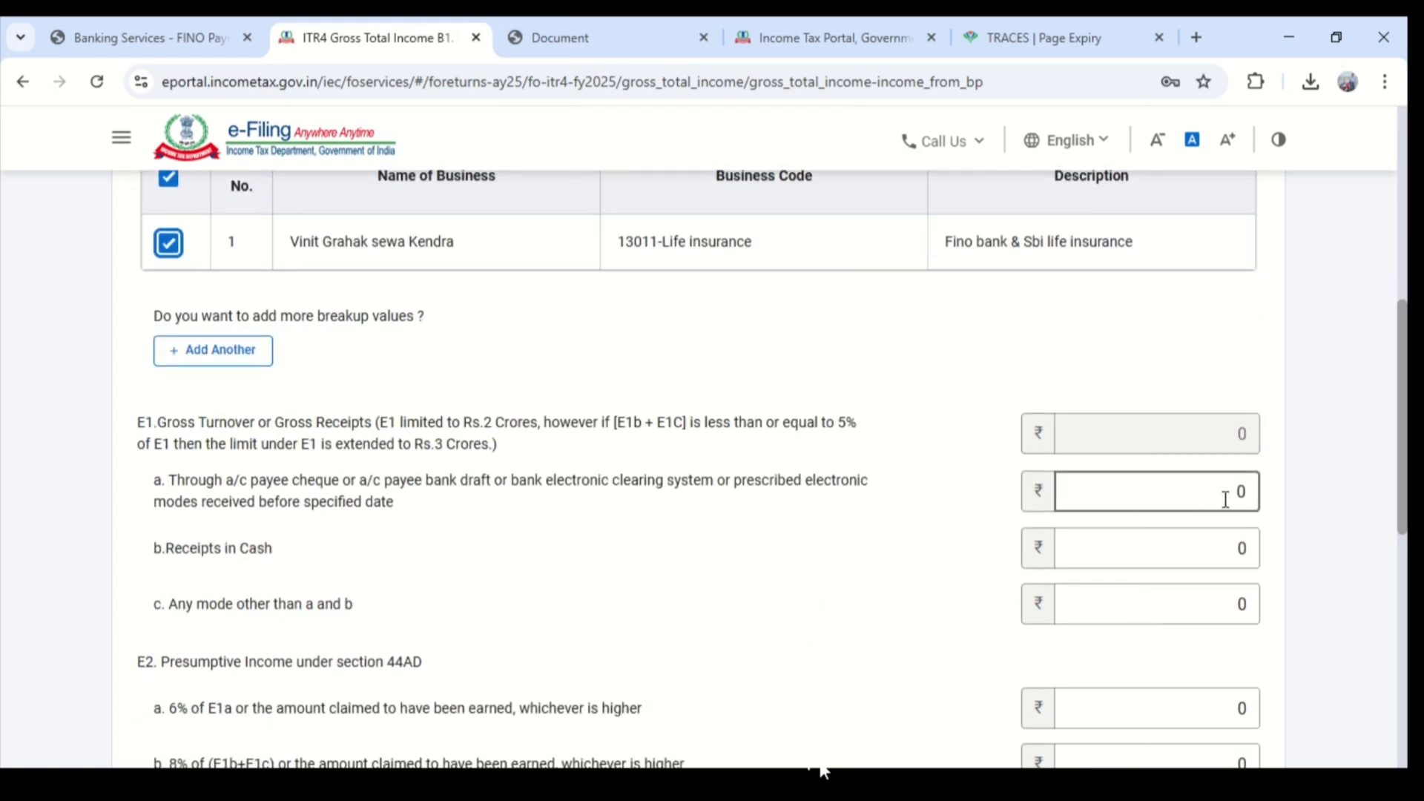
scroll(1217, 490, down, 1)
click(1217, 489)
click(1237, 444)
click(1169, 394)
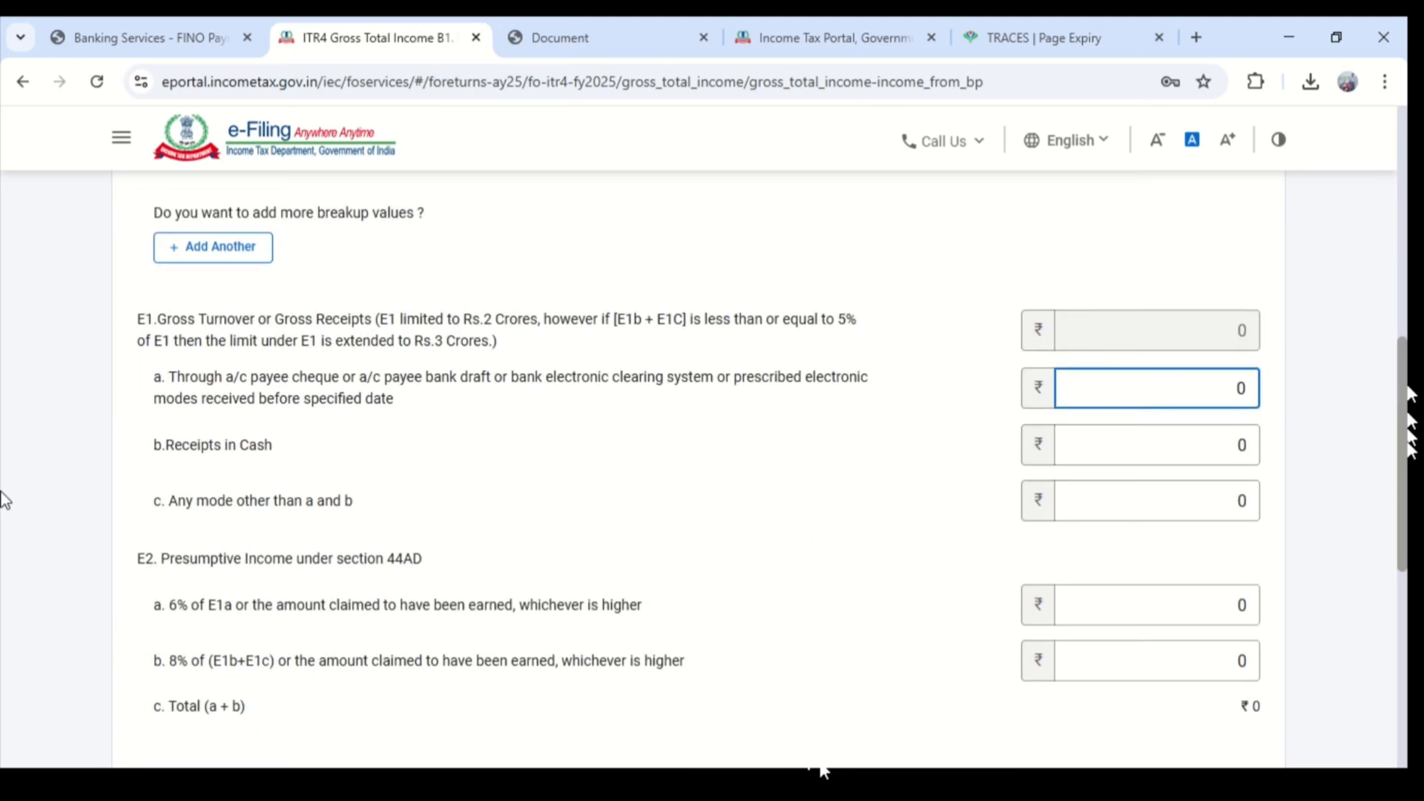
text(530000)
key(Tab)
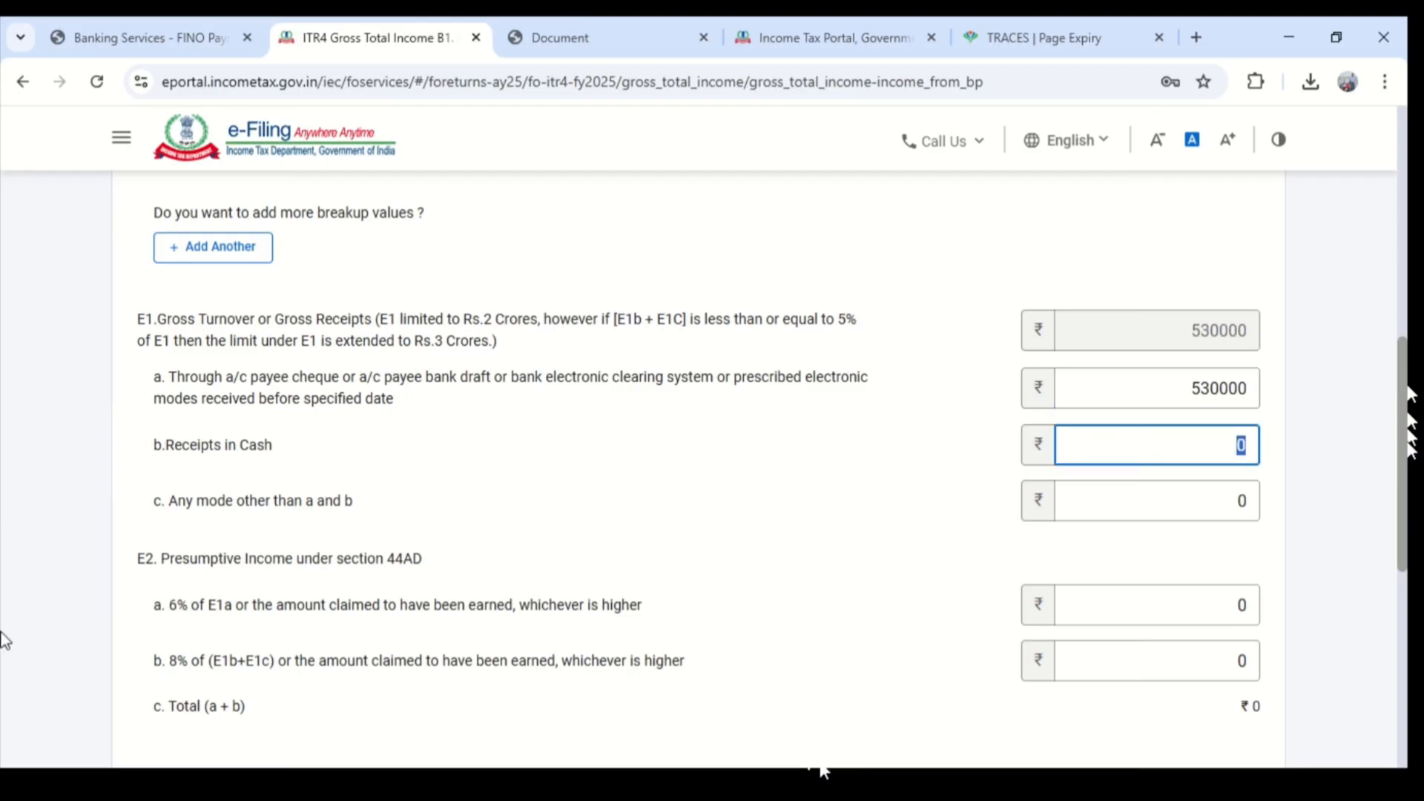
- Enter 90000 as the Receipts in Cash (E1b) under gross turnover
text(90000)
key(Tab)
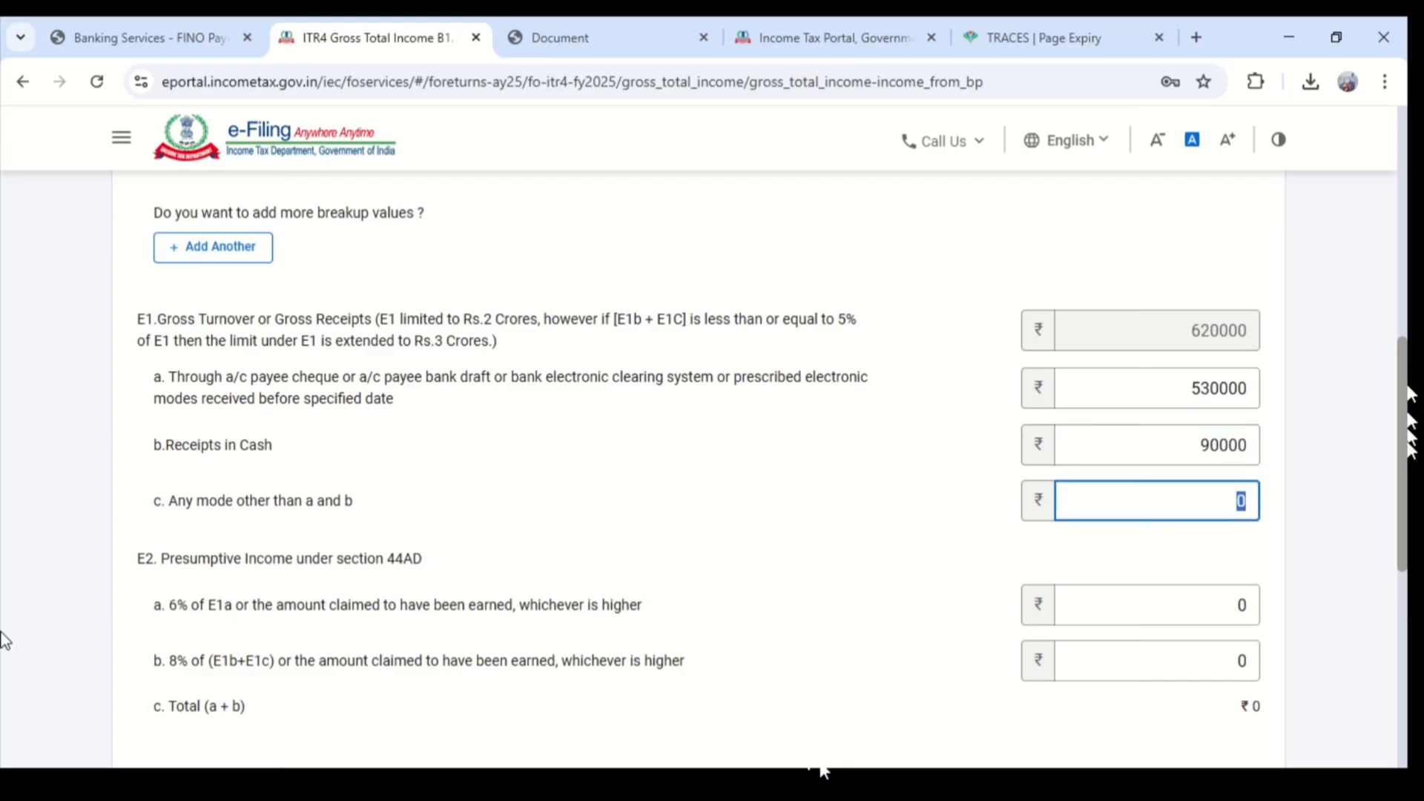
- Enter 8000 as the gross receipts through any mode other than a and b (E1c)
text(8000)
key(Tab)
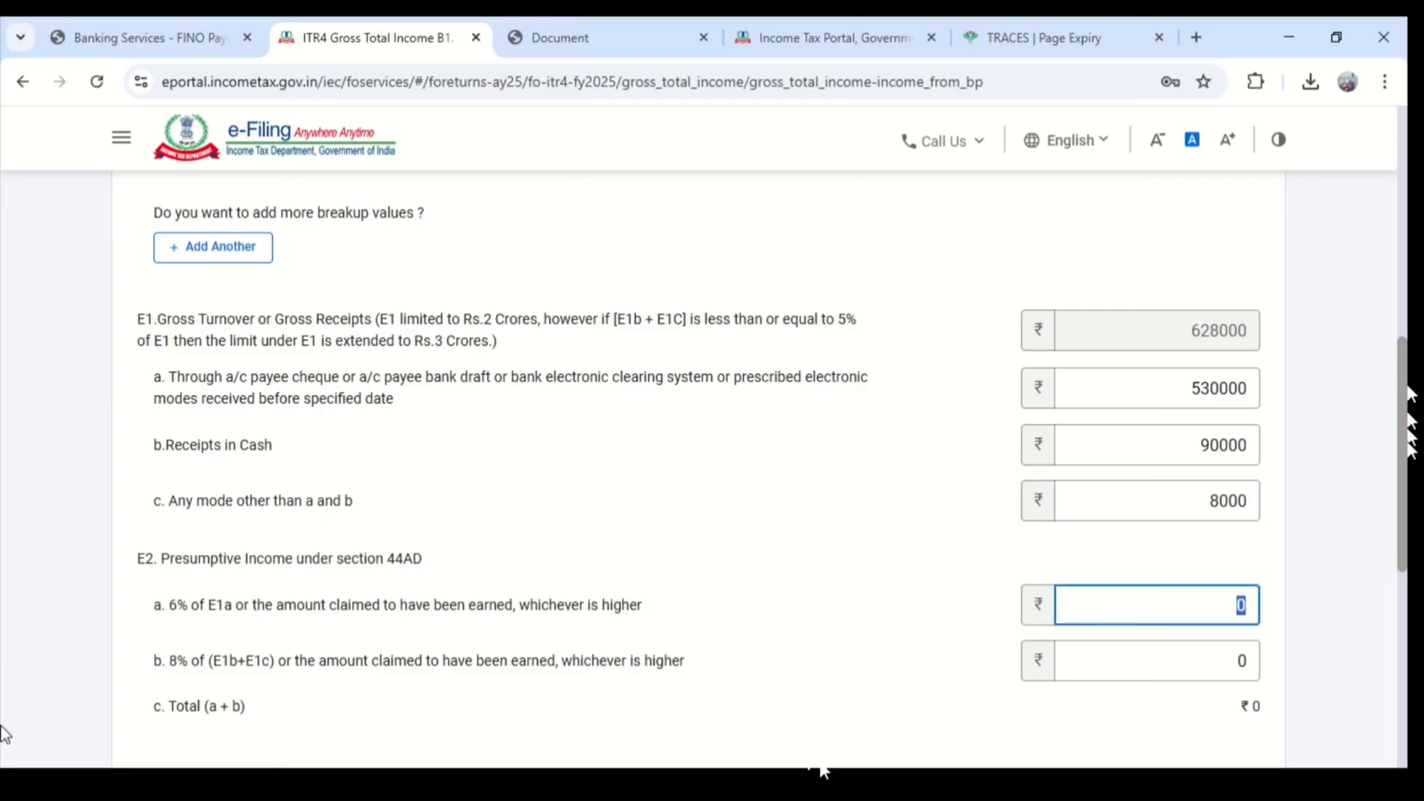
- Enter the section 44AD presumptive income as 530000 under E2a and 12200 under E2b
text(530000)
key(Tab)
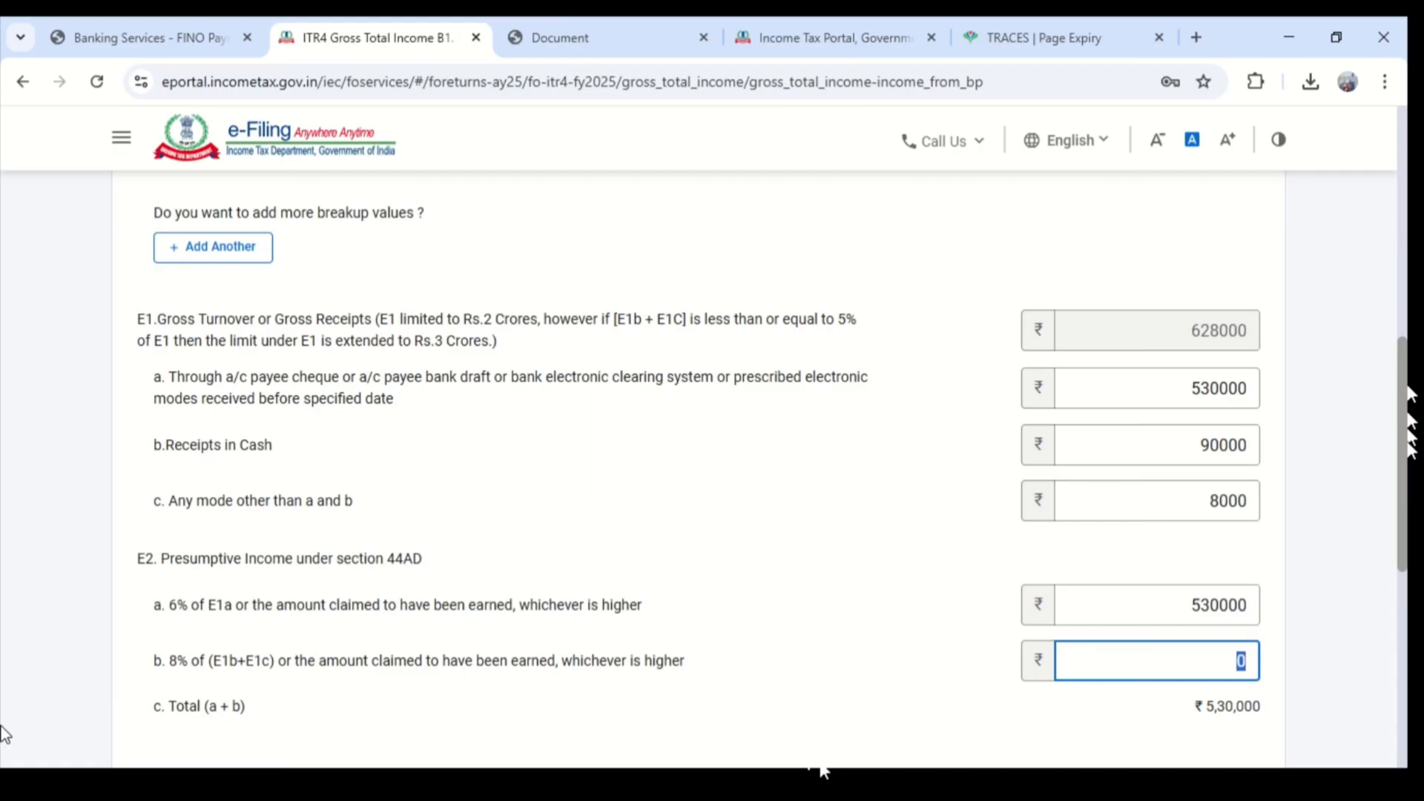
text(2200)
click(745, 663)
scroll(1239, 534, down, 1)
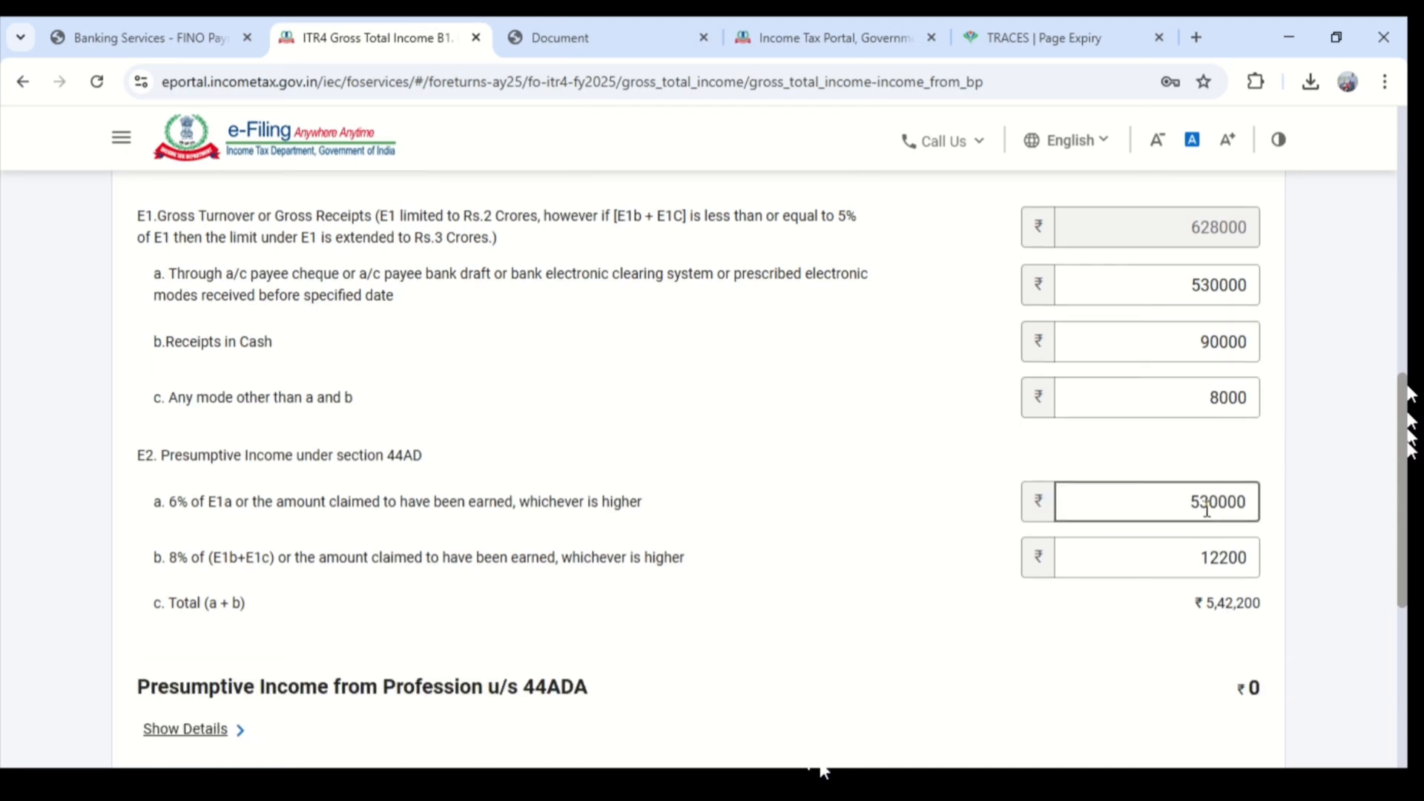
- Set the section 44AD presumptive income to 510000 under E2a and 10200 under E2b
drag(1207, 502, 1190, 502)
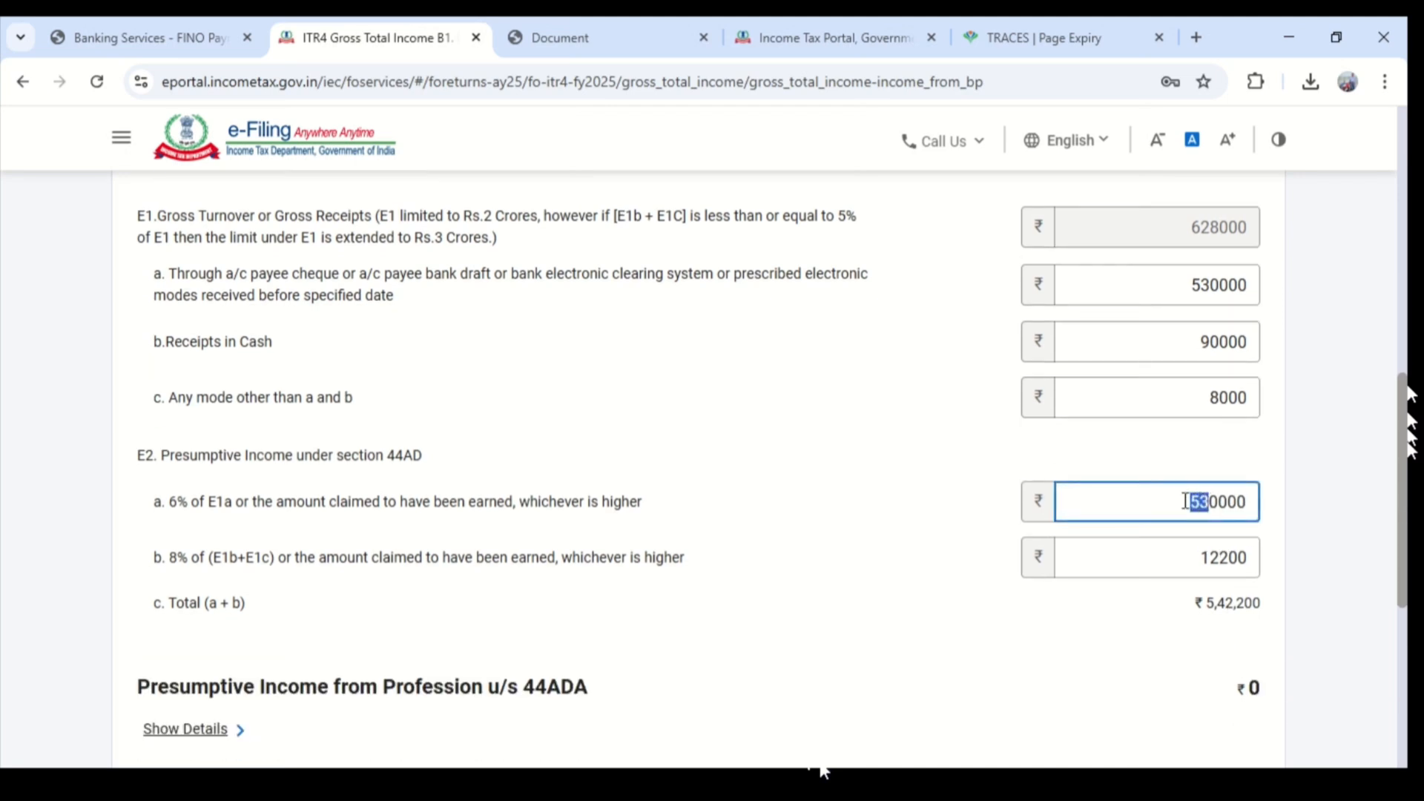
text(7)
click(1164, 633)
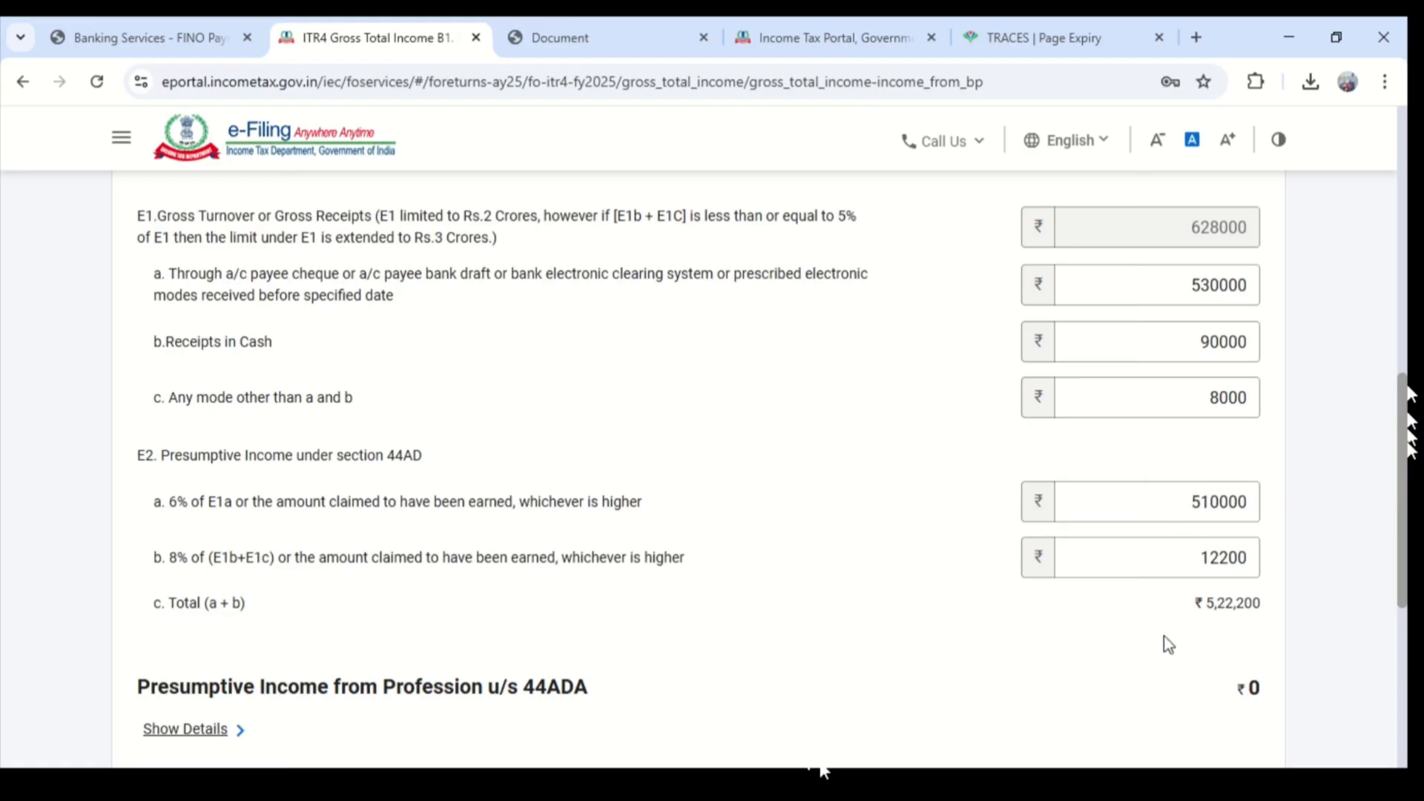
scroll(1164, 644, down, 2)
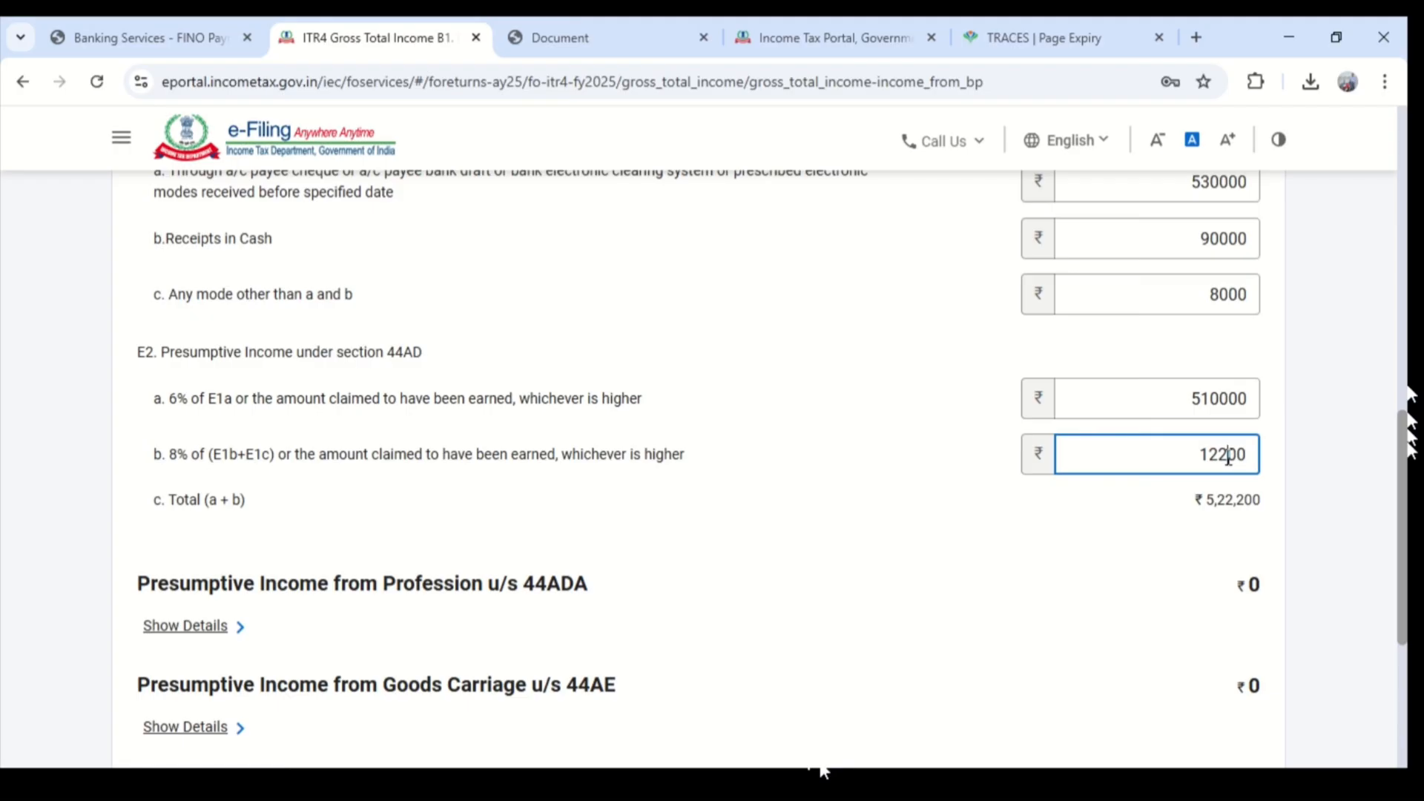
key(BackSpace)
click(1182, 567)
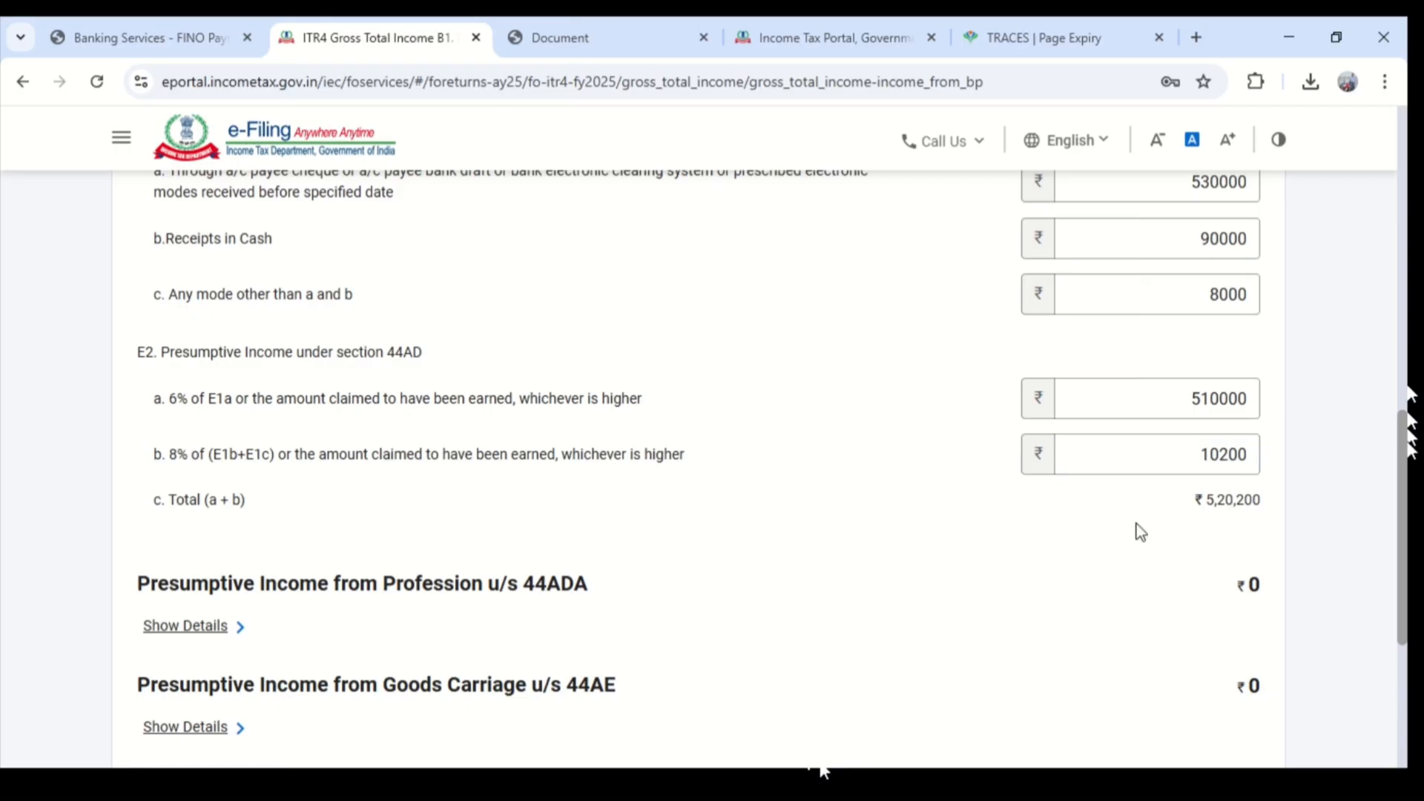
- Show the details of presumptive income u/s 44ADA and 44AE, and save the Income from Business & Profession
scroll(1136, 524, down, 6)
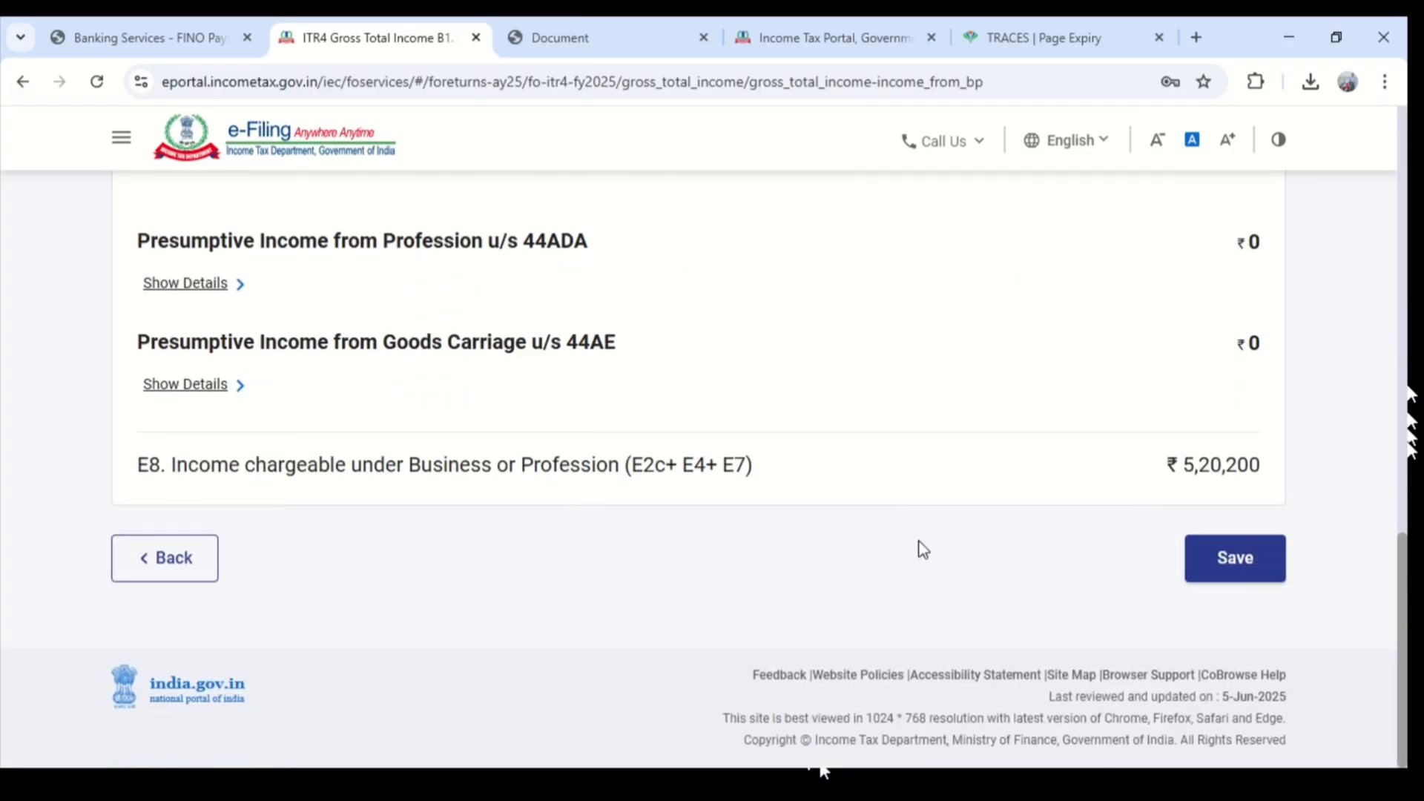
scroll(467, 436, up, 3)
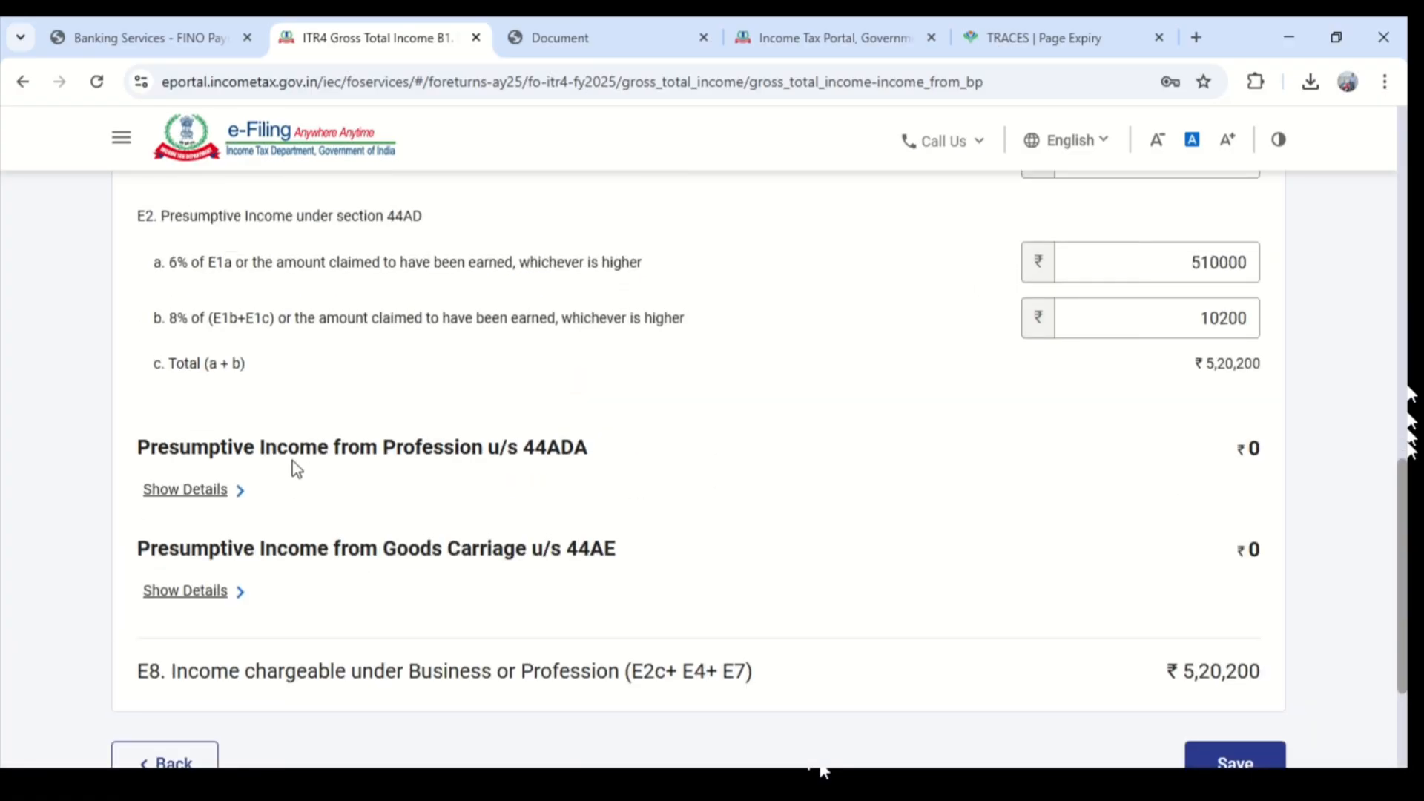
click(185, 489)
scroll(395, 346, down, 3)
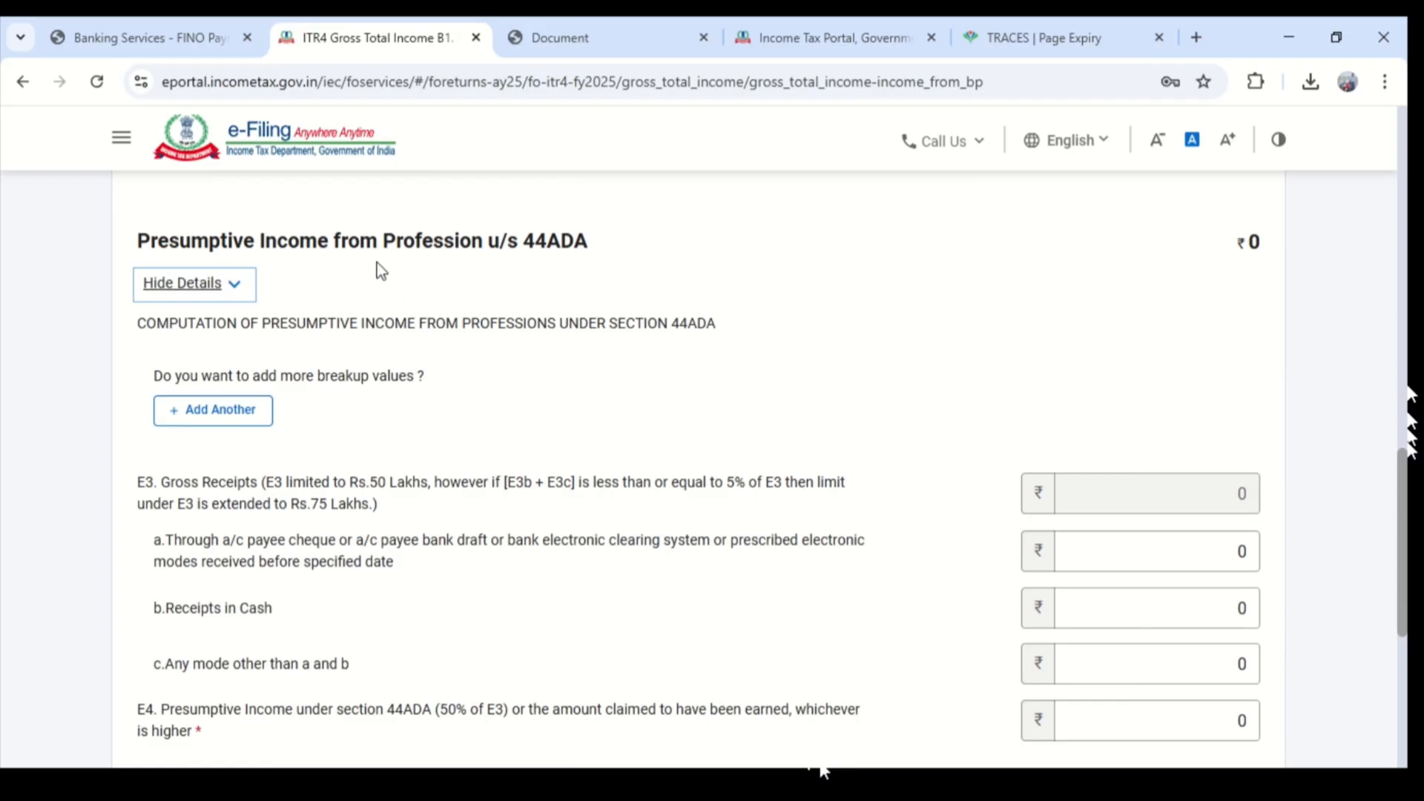
scroll(270, 467, down, 6)
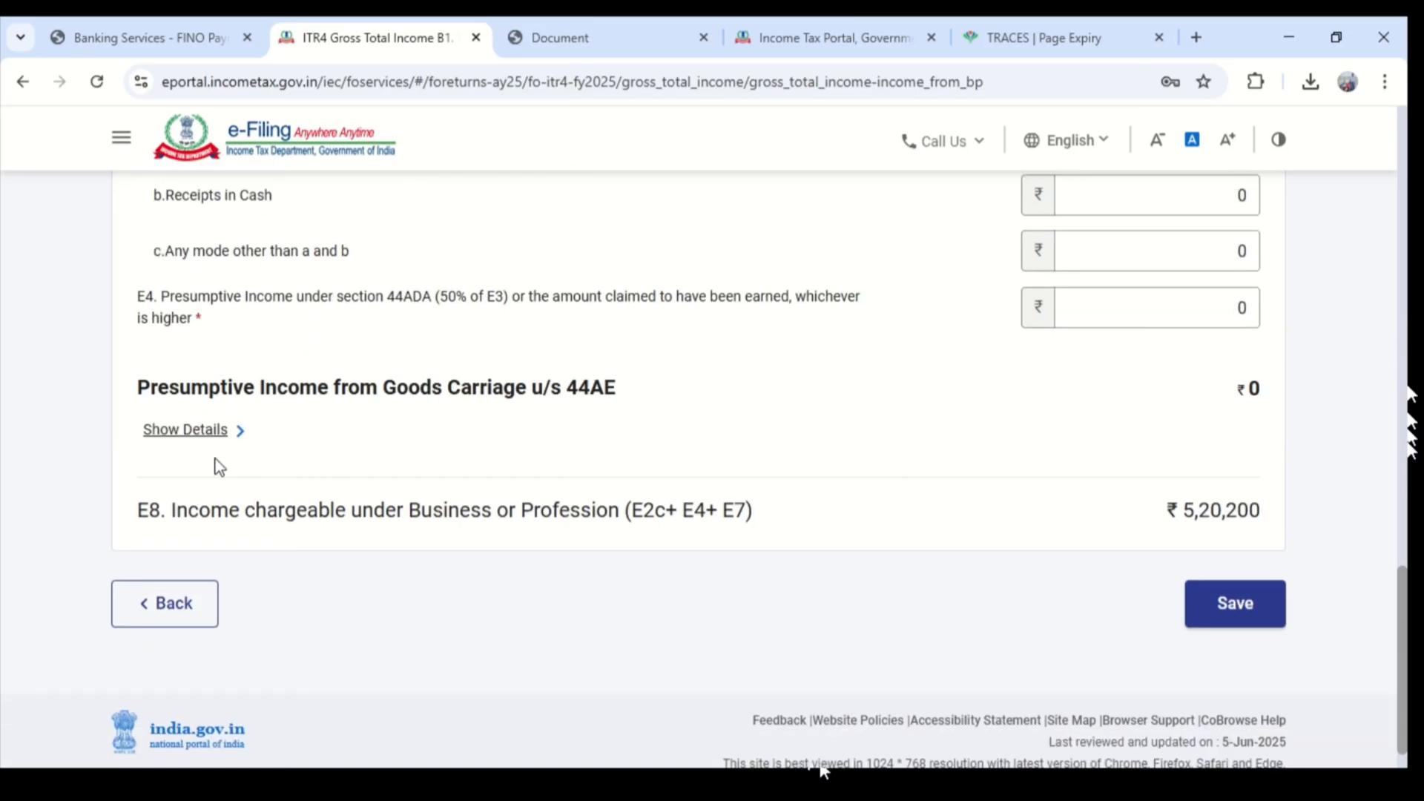
click(195, 428)
scroll(482, 465, down, 3)
scroll(483, 466, down, 5)
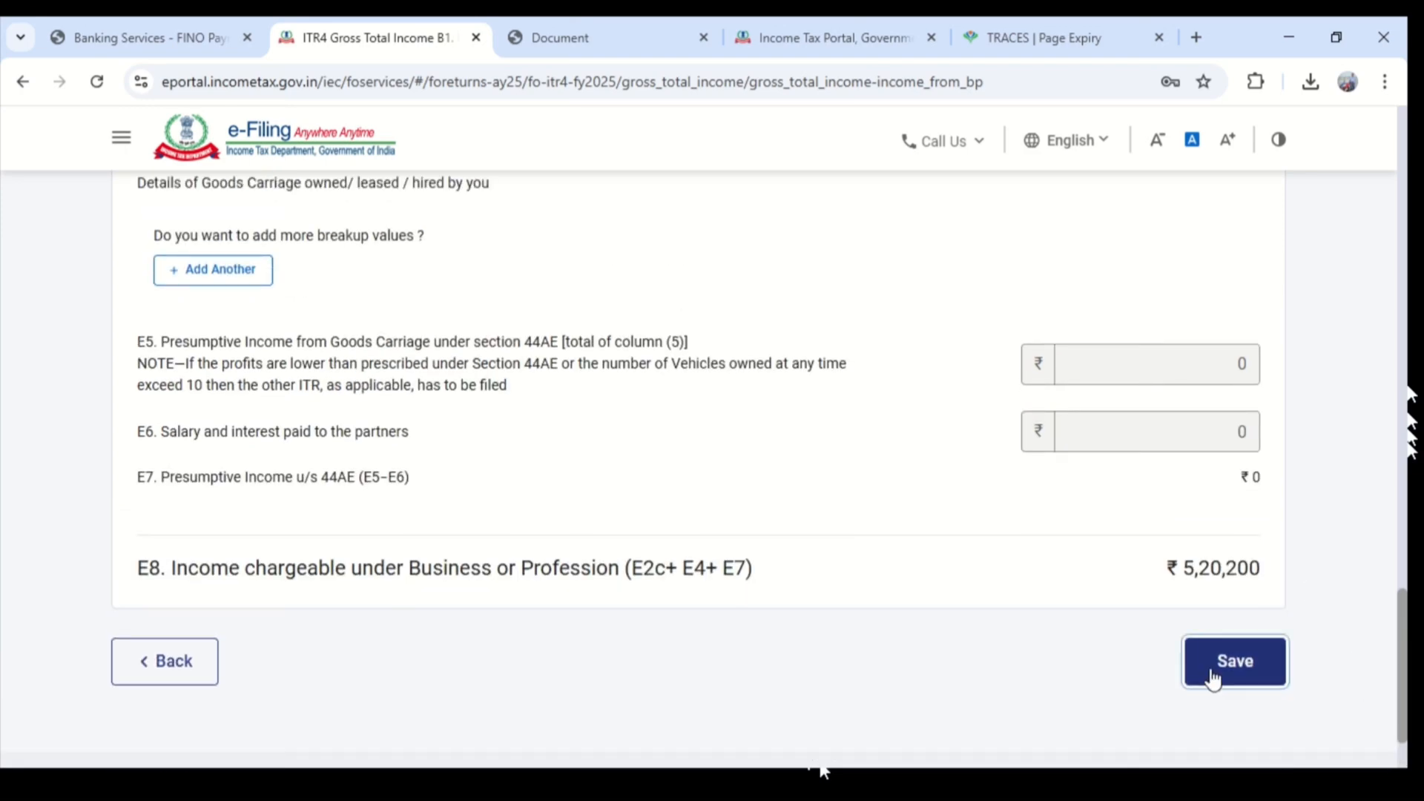
click(1211, 677)
click(734, 553)
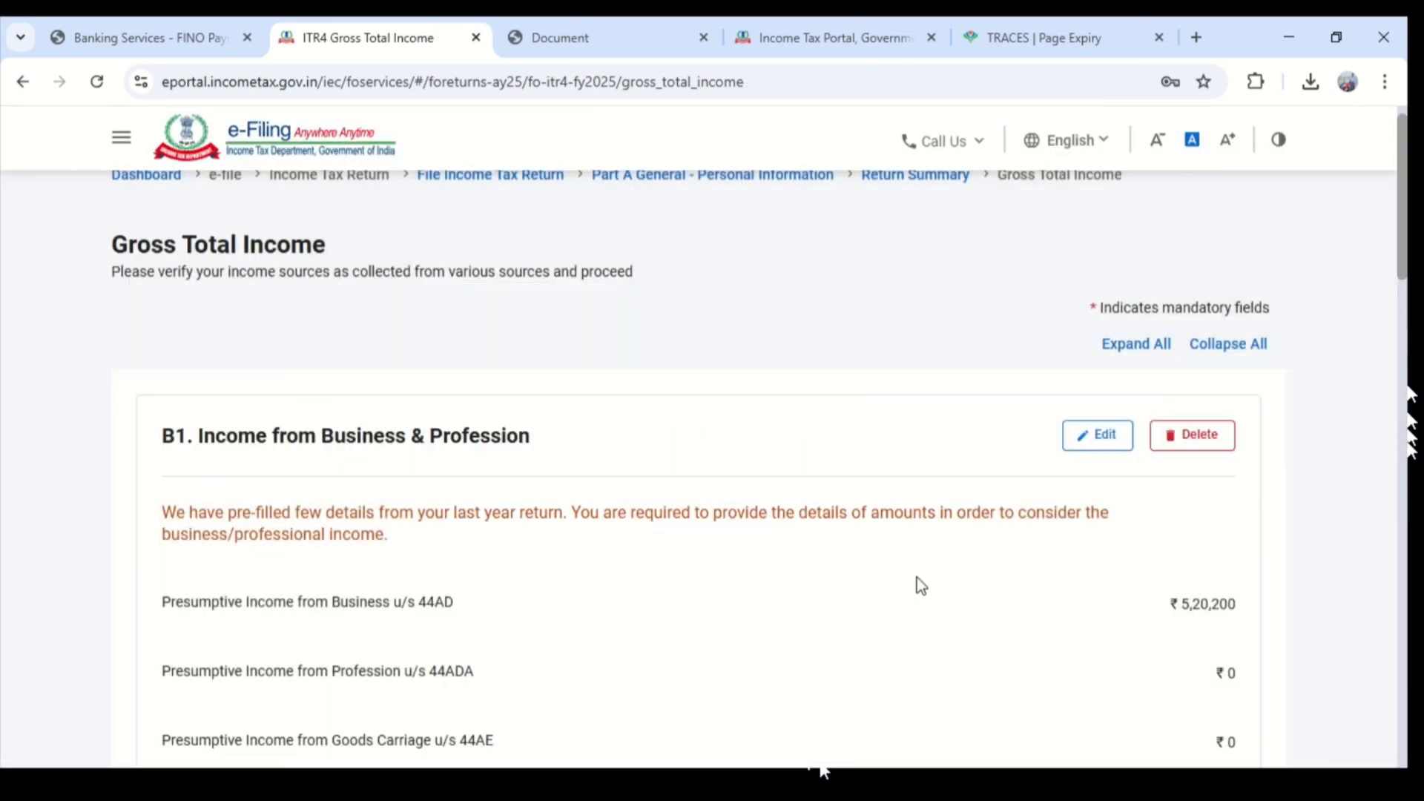
- Review the salary, house property and Section 24(b) interest on borrowed capital sections of Gross Total Income
scroll(1216, 549, down, 4)
scroll(1217, 519, down, 6)
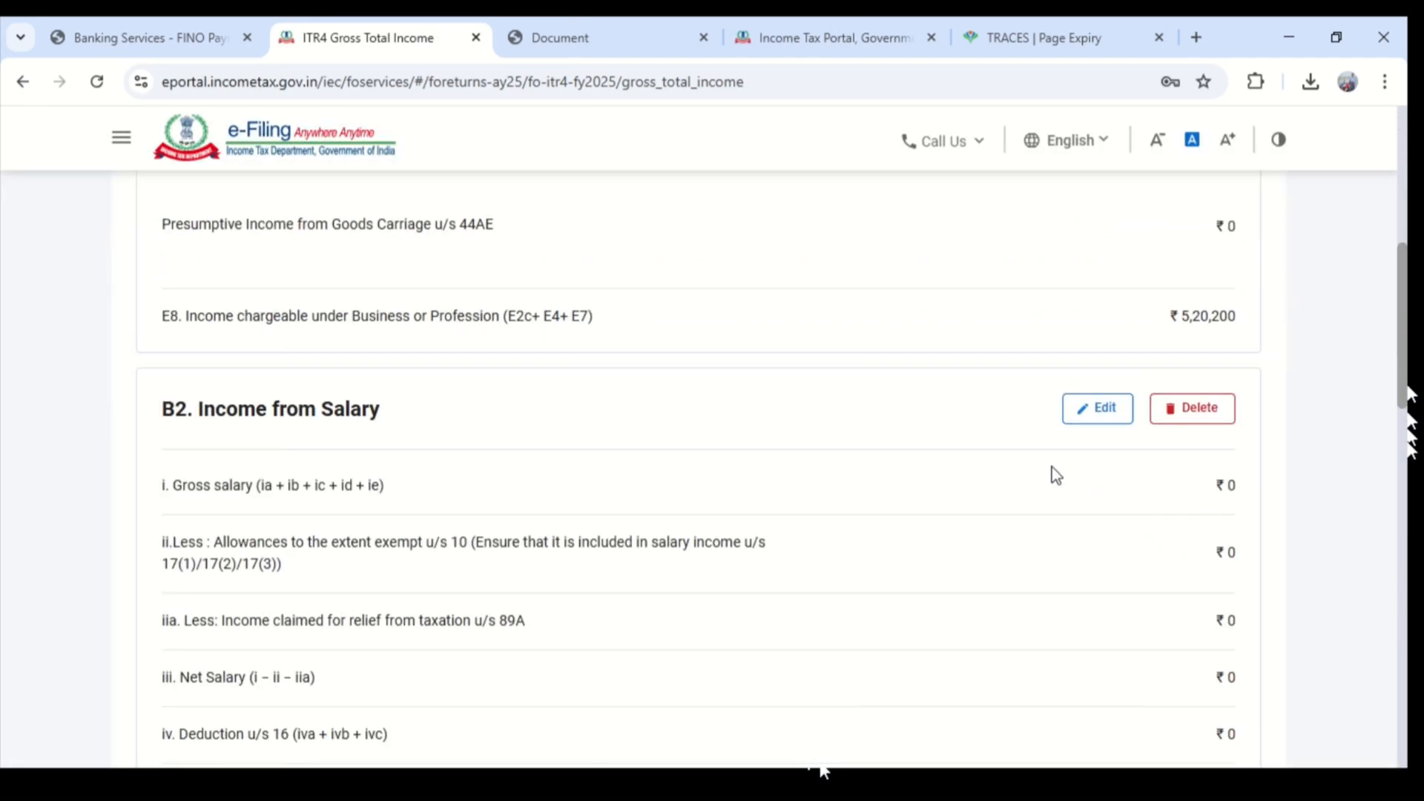
scroll(527, 465, up, 3)
scroll(416, 408, down, 4)
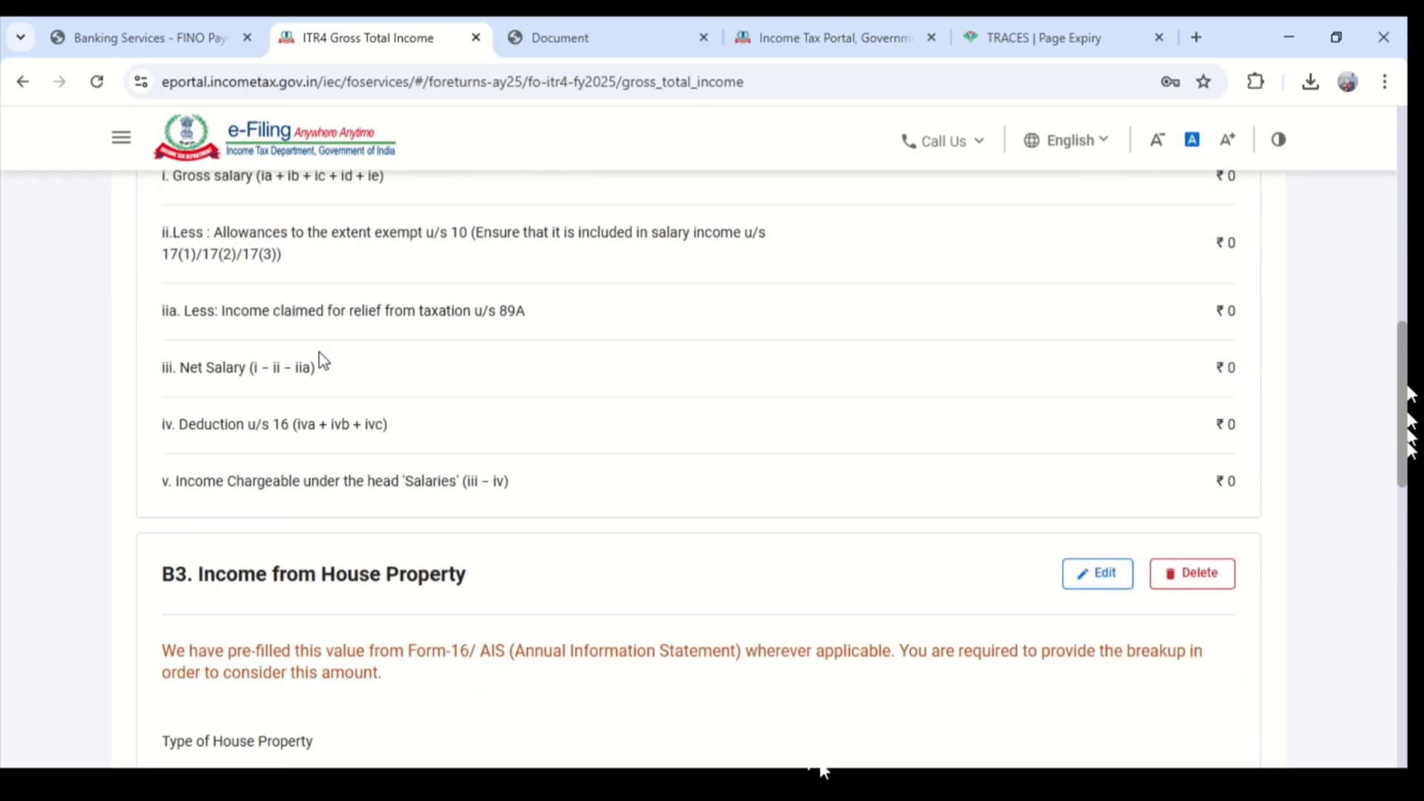
scroll(297, 327, up, 2)
scroll(481, 280, down, 5)
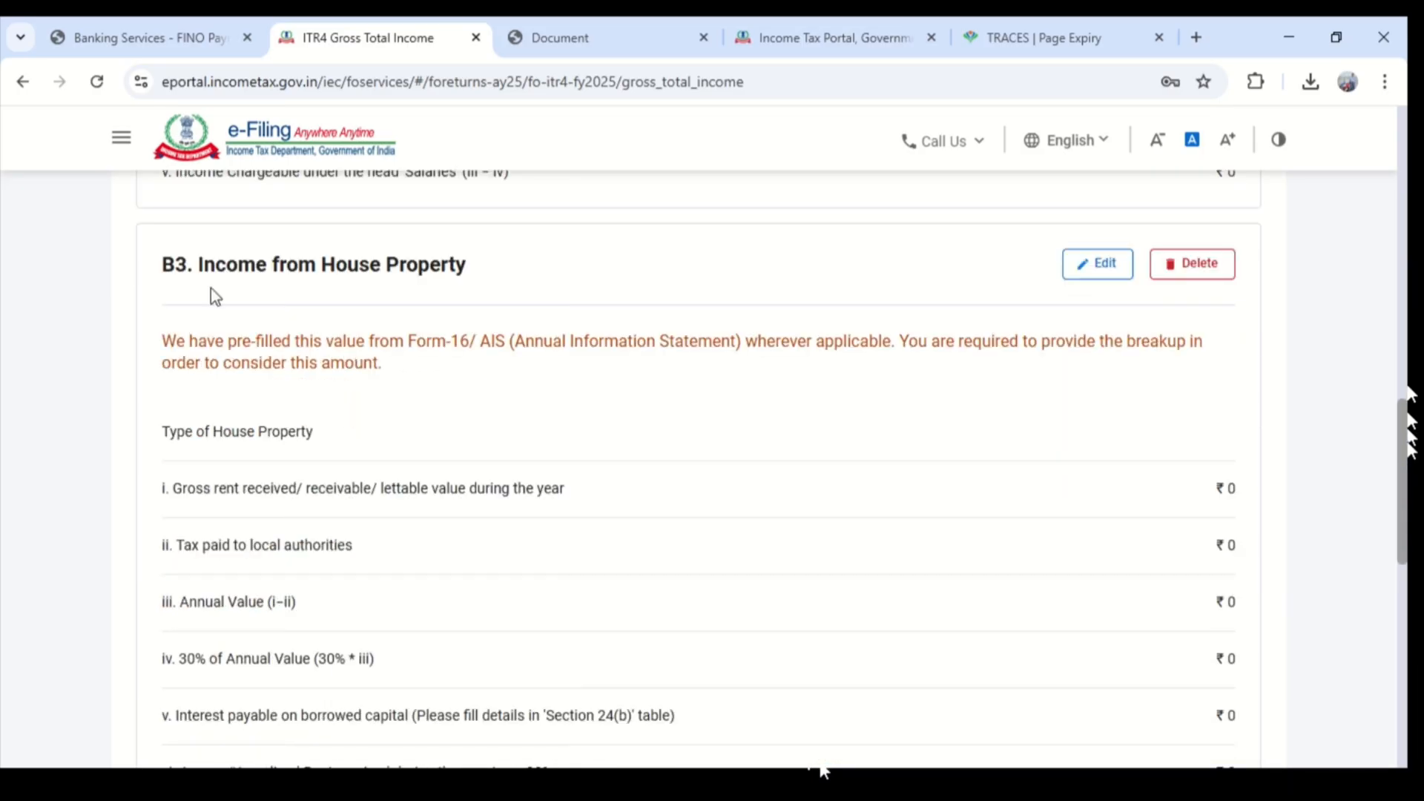
scroll(439, 425, down, 8)
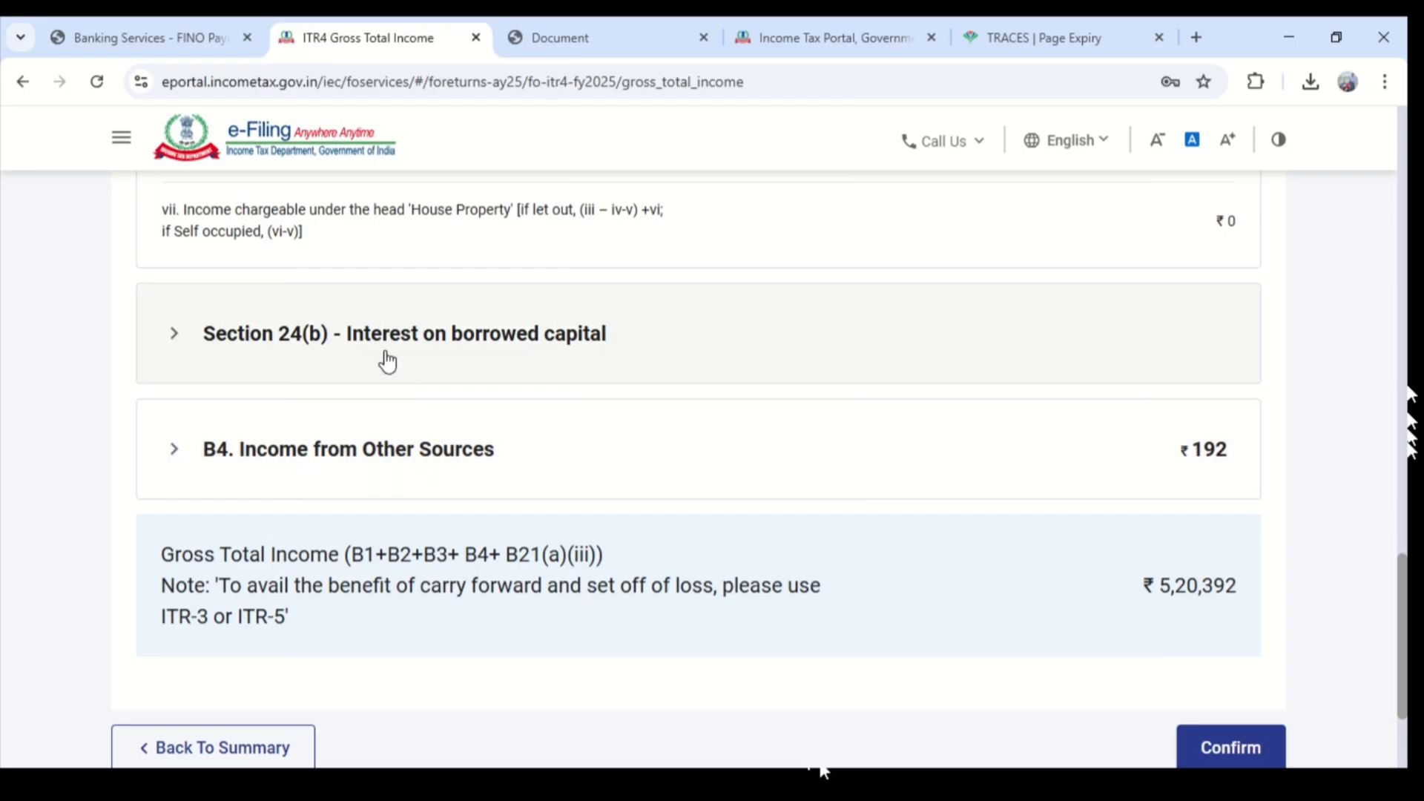
click(385, 359)
scroll(519, 435, down, 5)
- Select Interest from Income Tax Refund under B4 Income from Other Sources and confirm the Gross Total Income schedule
click(242, 305)
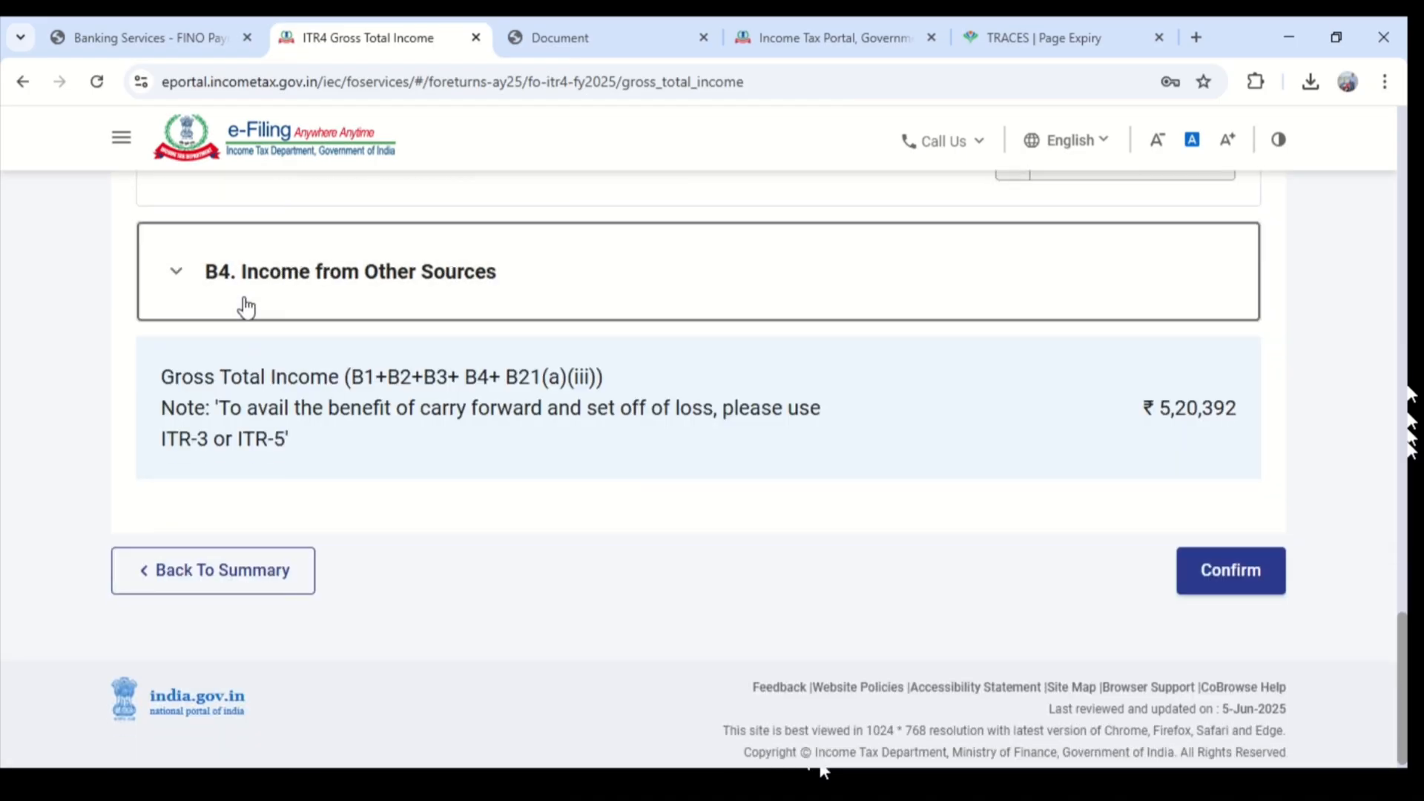
click(173, 402)
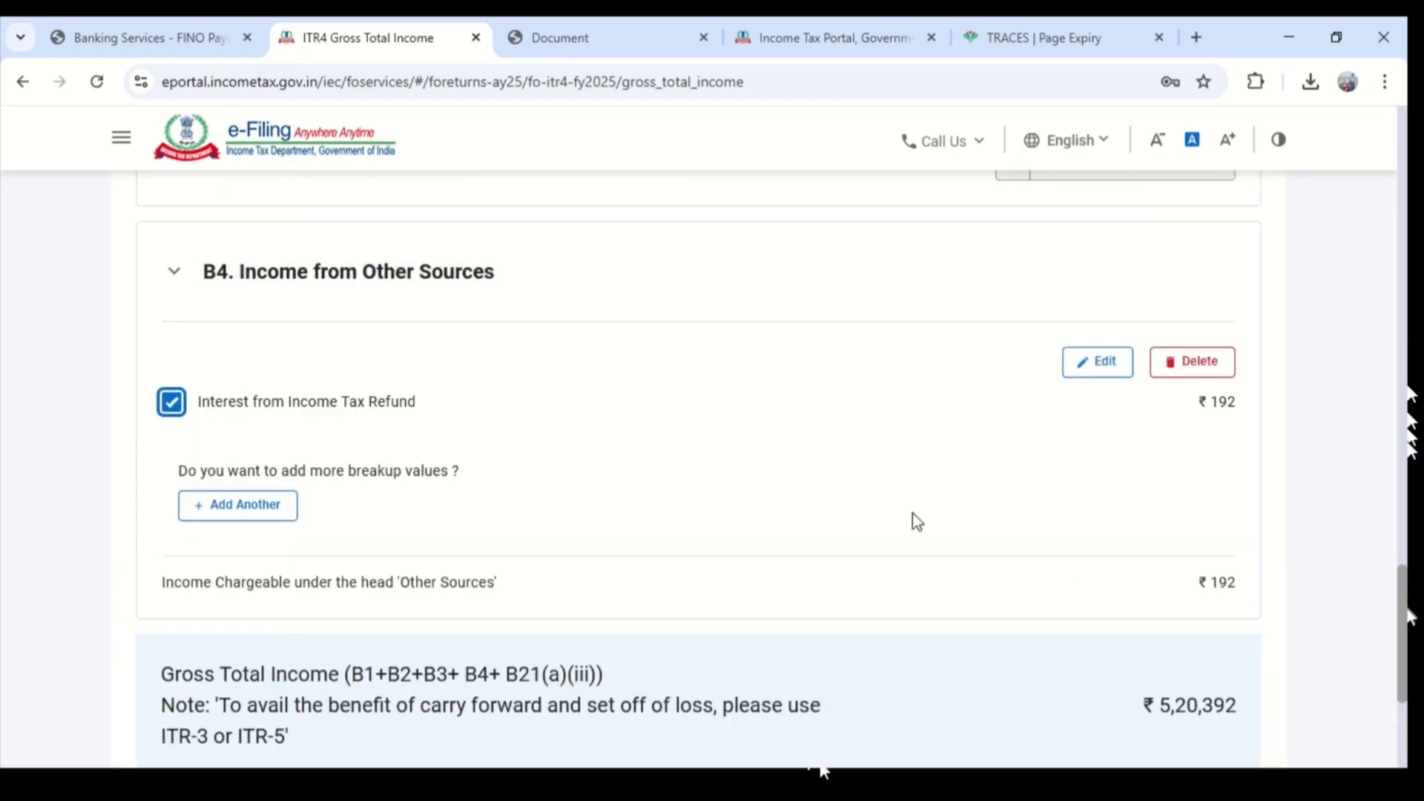
scroll(816, 534, down, 4)
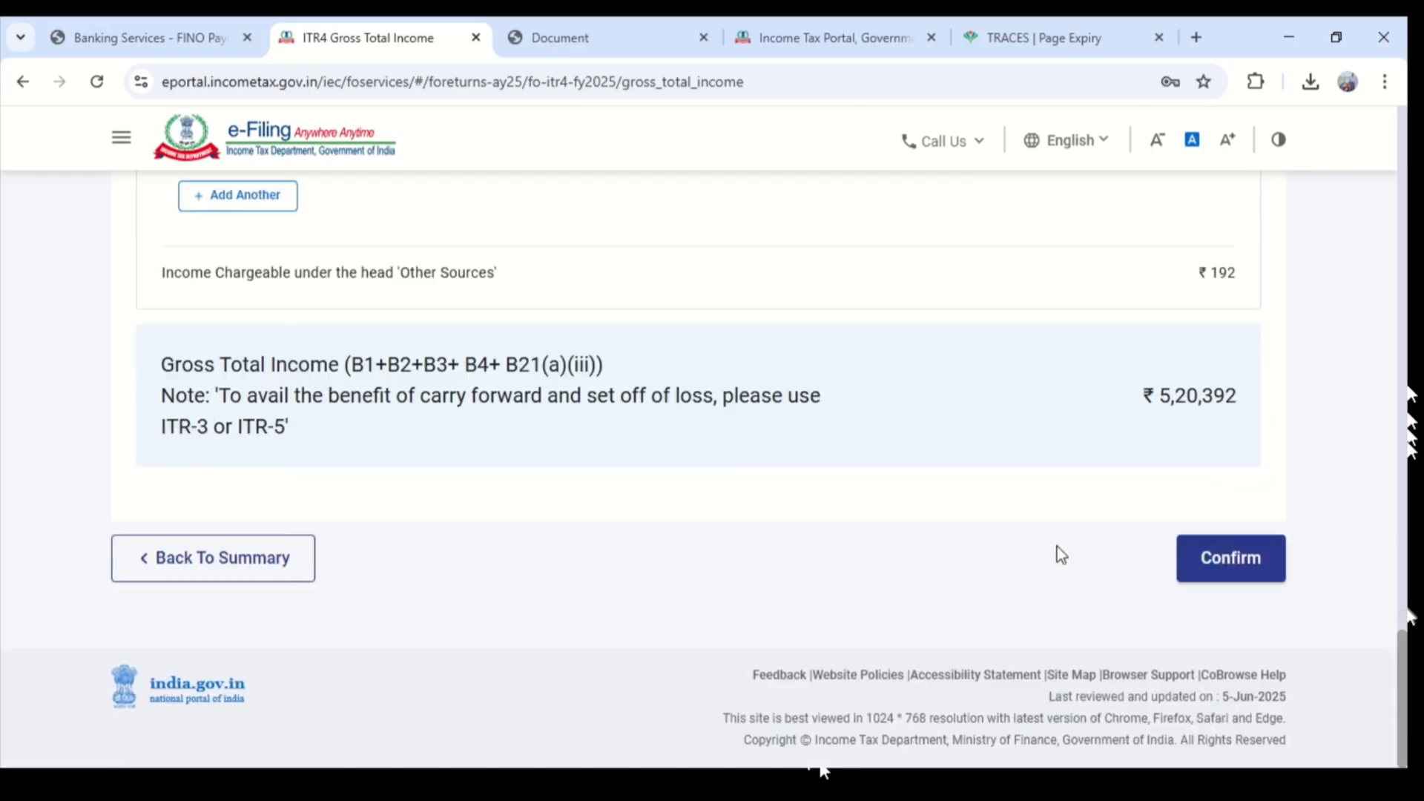
click(1243, 556)
- Open Disclosure Exempt Income, expand the GST turnover and exempt income sections, and confirm the schedule
scroll(1039, 525, up, 7)
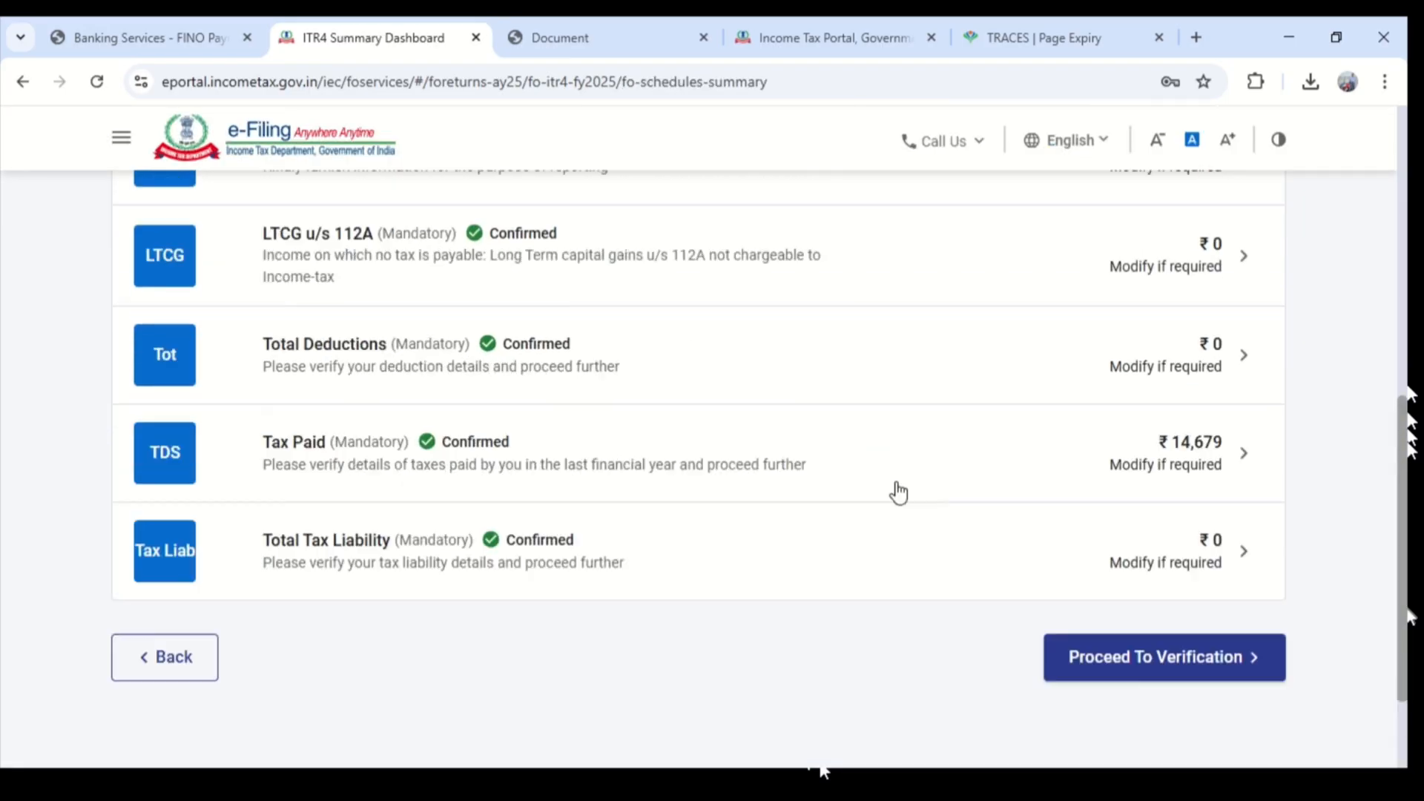
click(504, 513)
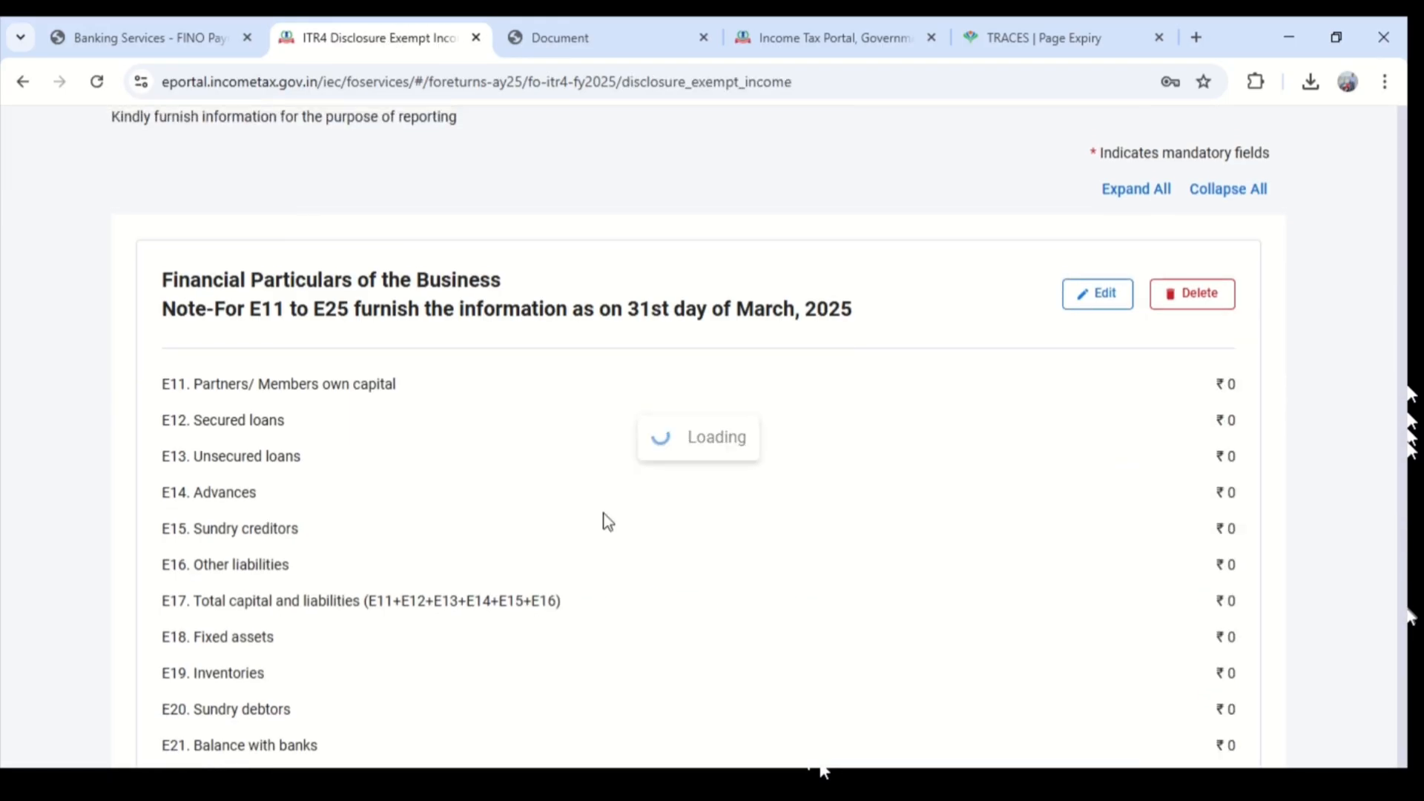
scroll(420, 417, down, 6)
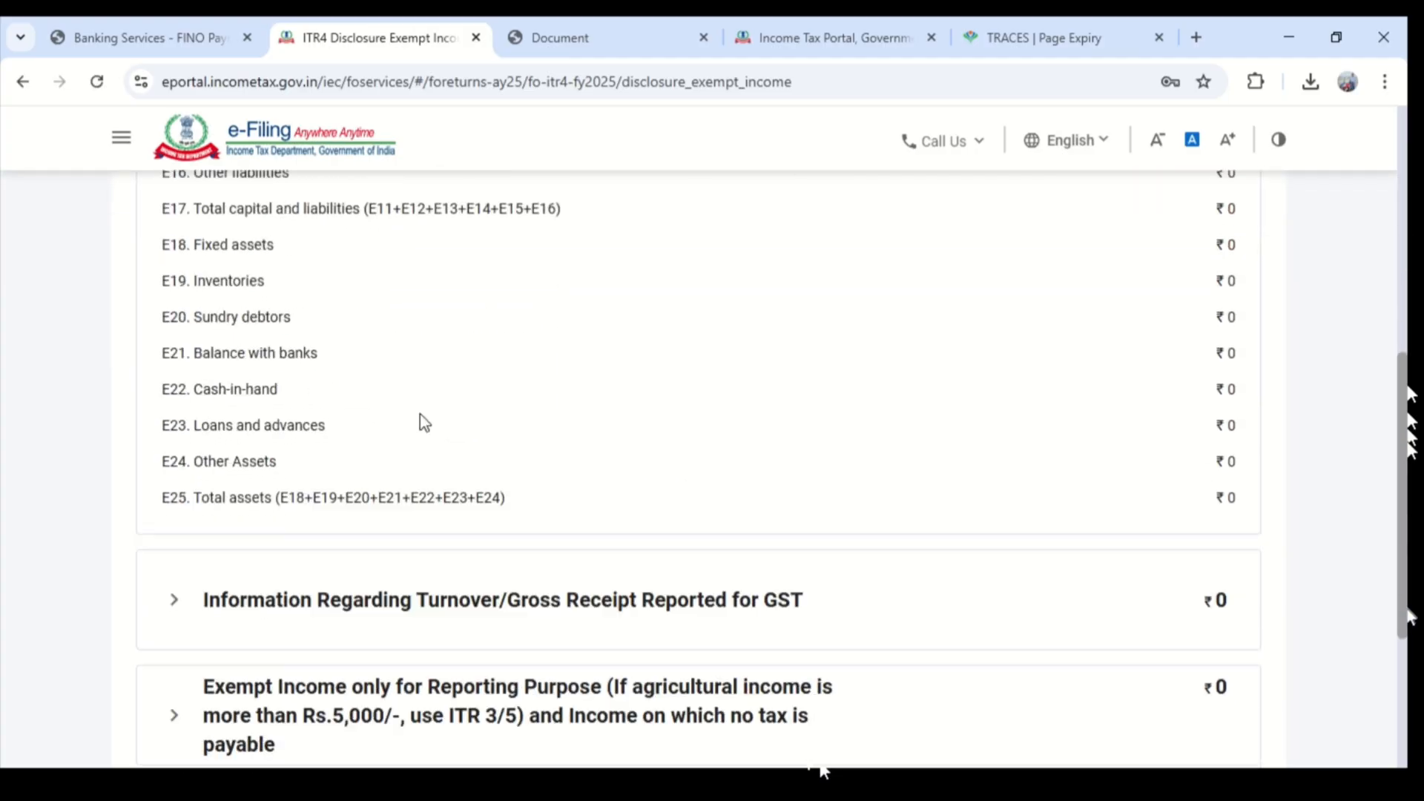
click(467, 404)
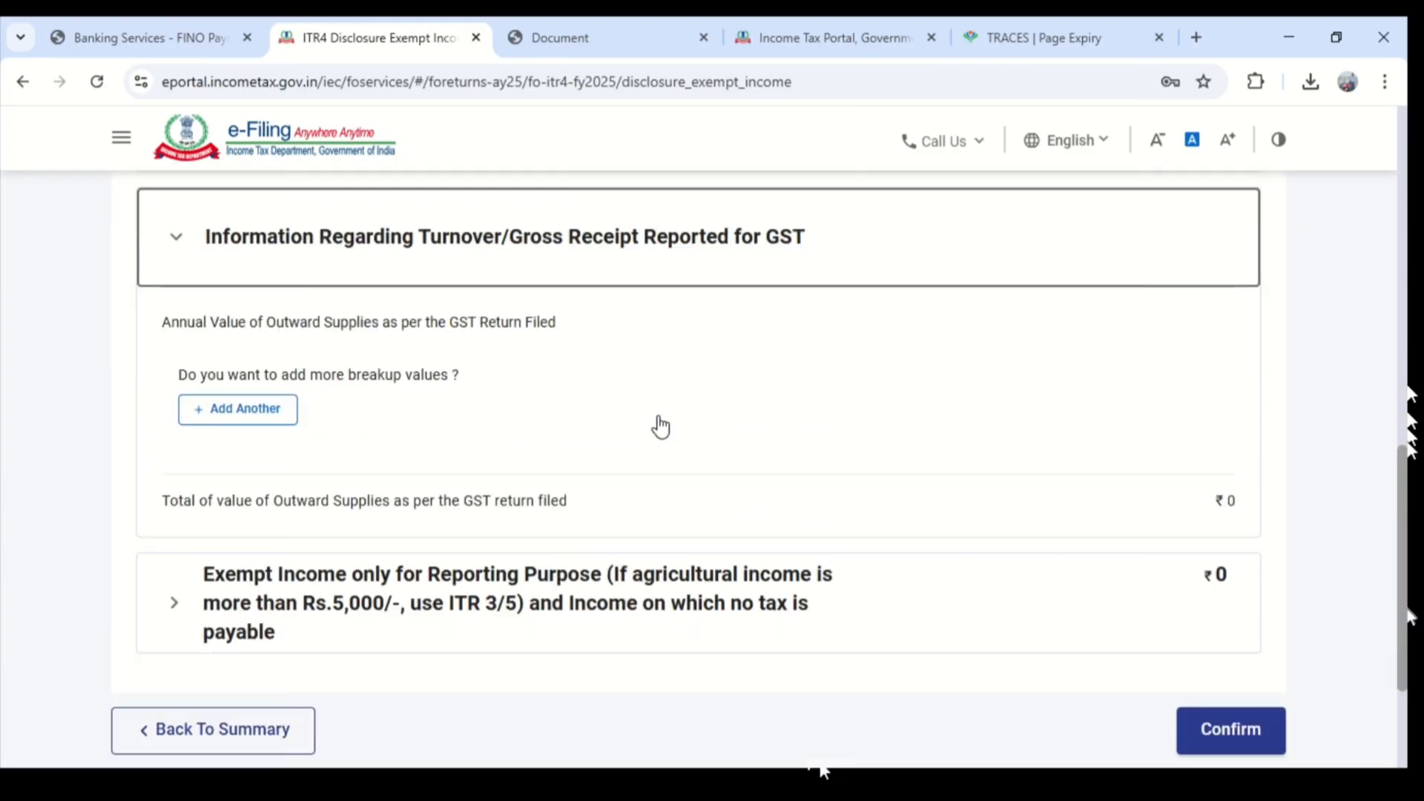
scroll(659, 422, down, 2)
click(703, 456)
scroll(623, 459, down, 2)
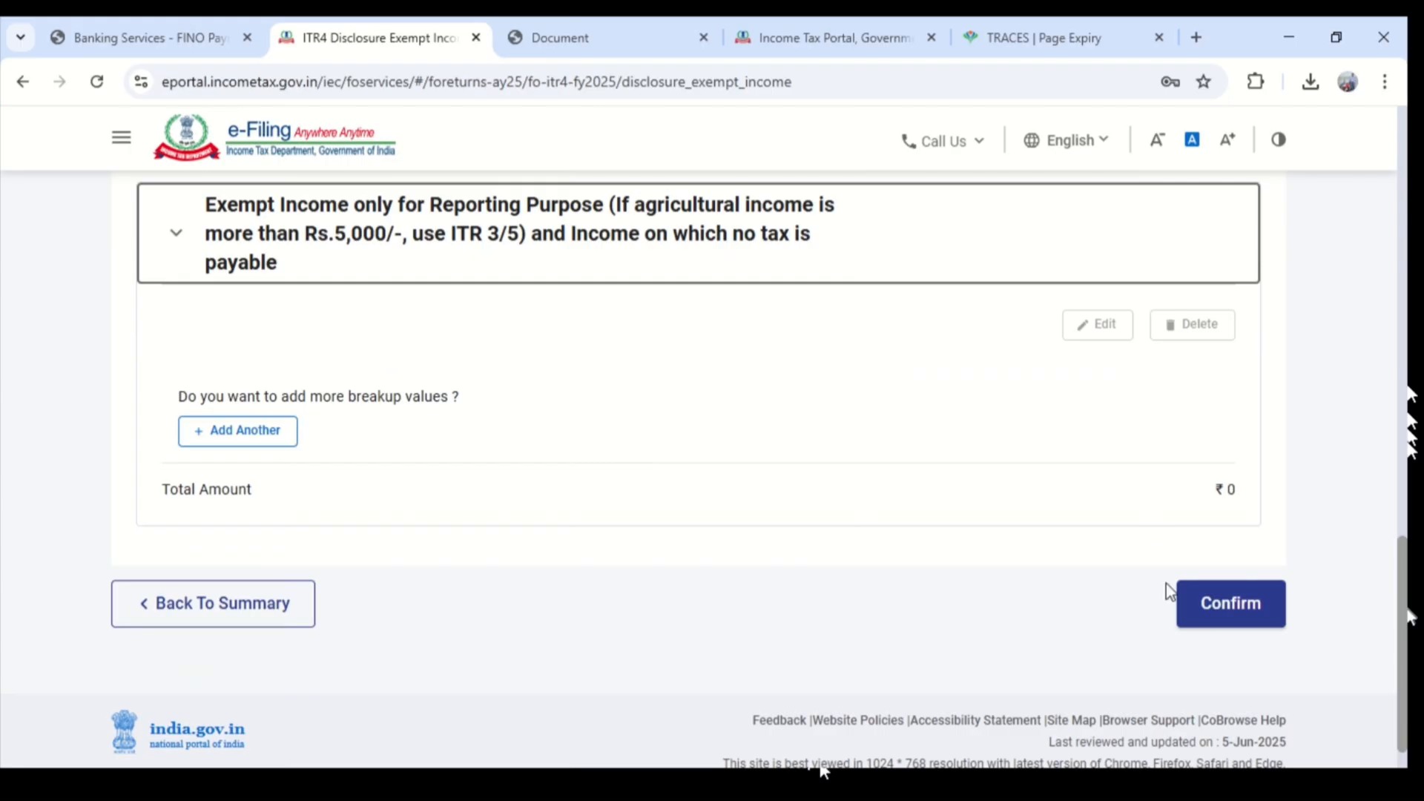
click(1211, 605)
- Enter 0 as the total sale consideration and total cost of acquisition in LTCG u/s 112A, and confirm the schedule
scroll(860, 555, up, 4)
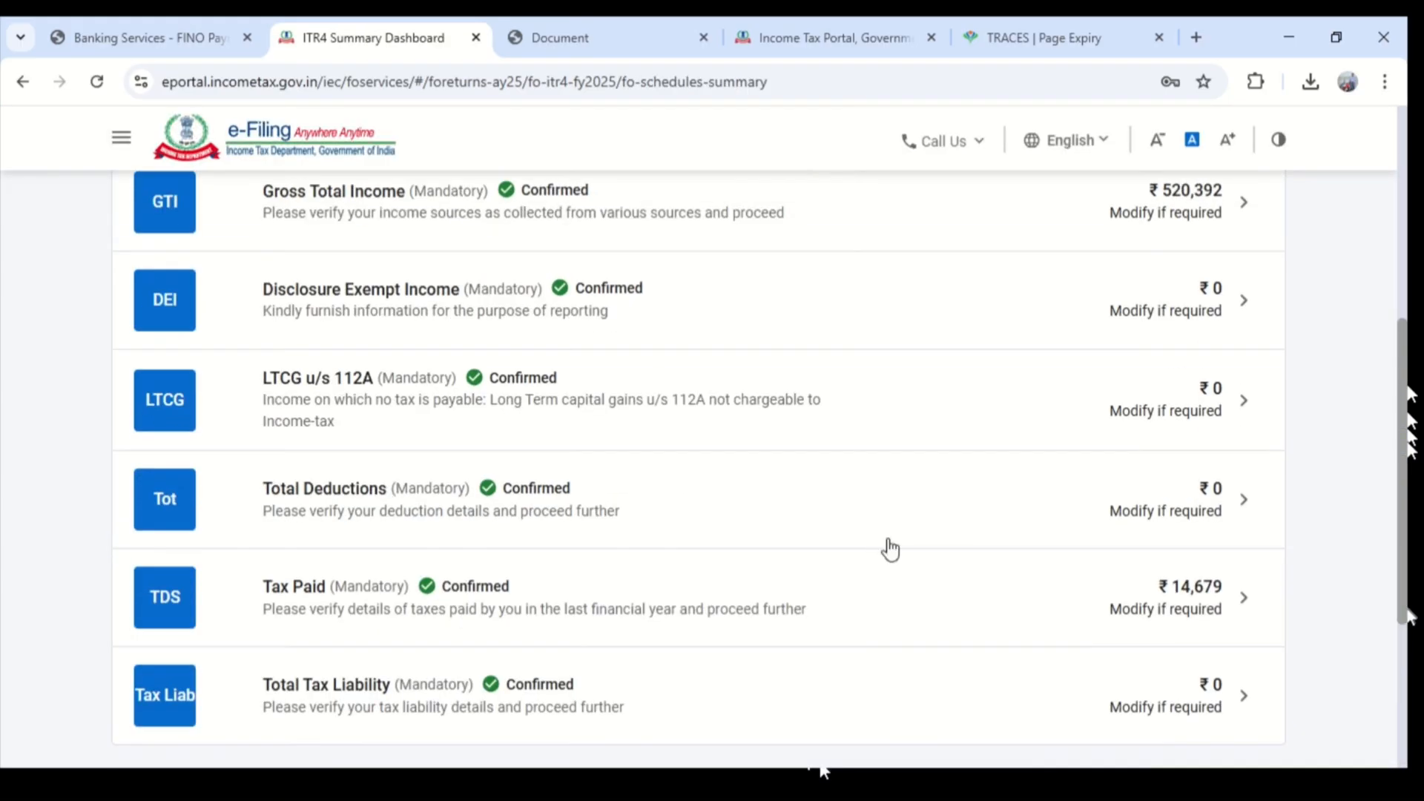
scroll(816, 519, up, 1)
click(454, 502)
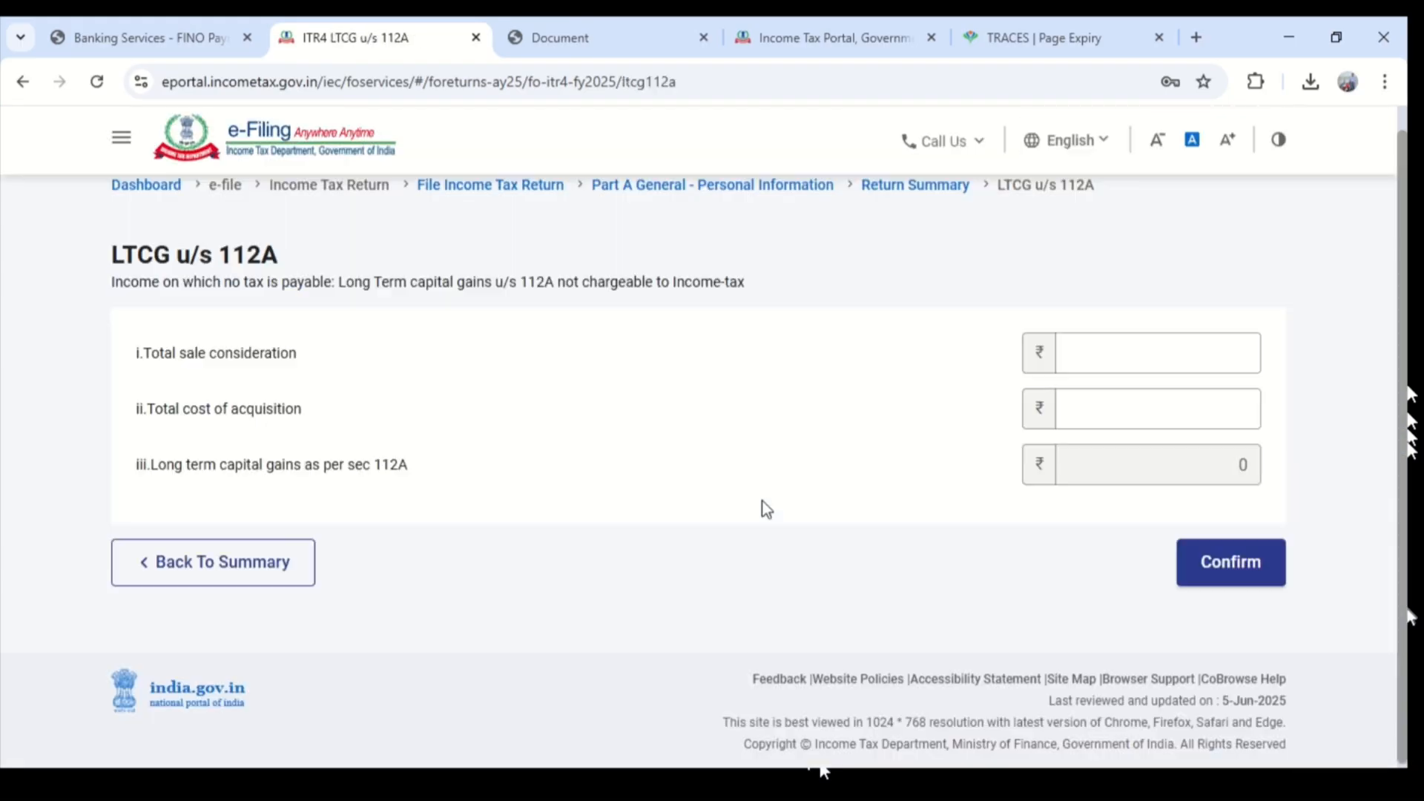
click(1211, 359)
text(0)
click(1230, 405)
text(0)
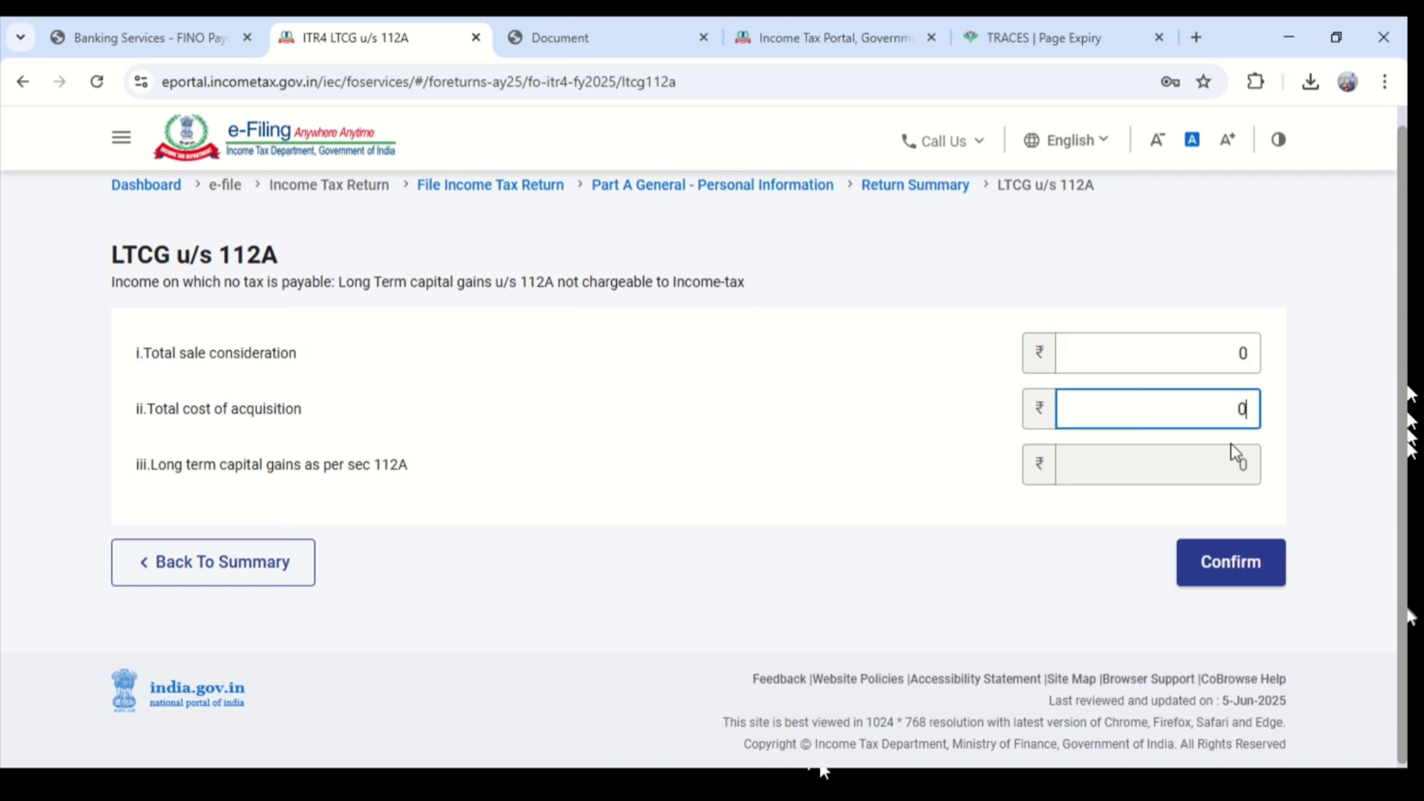
click(1230, 561)
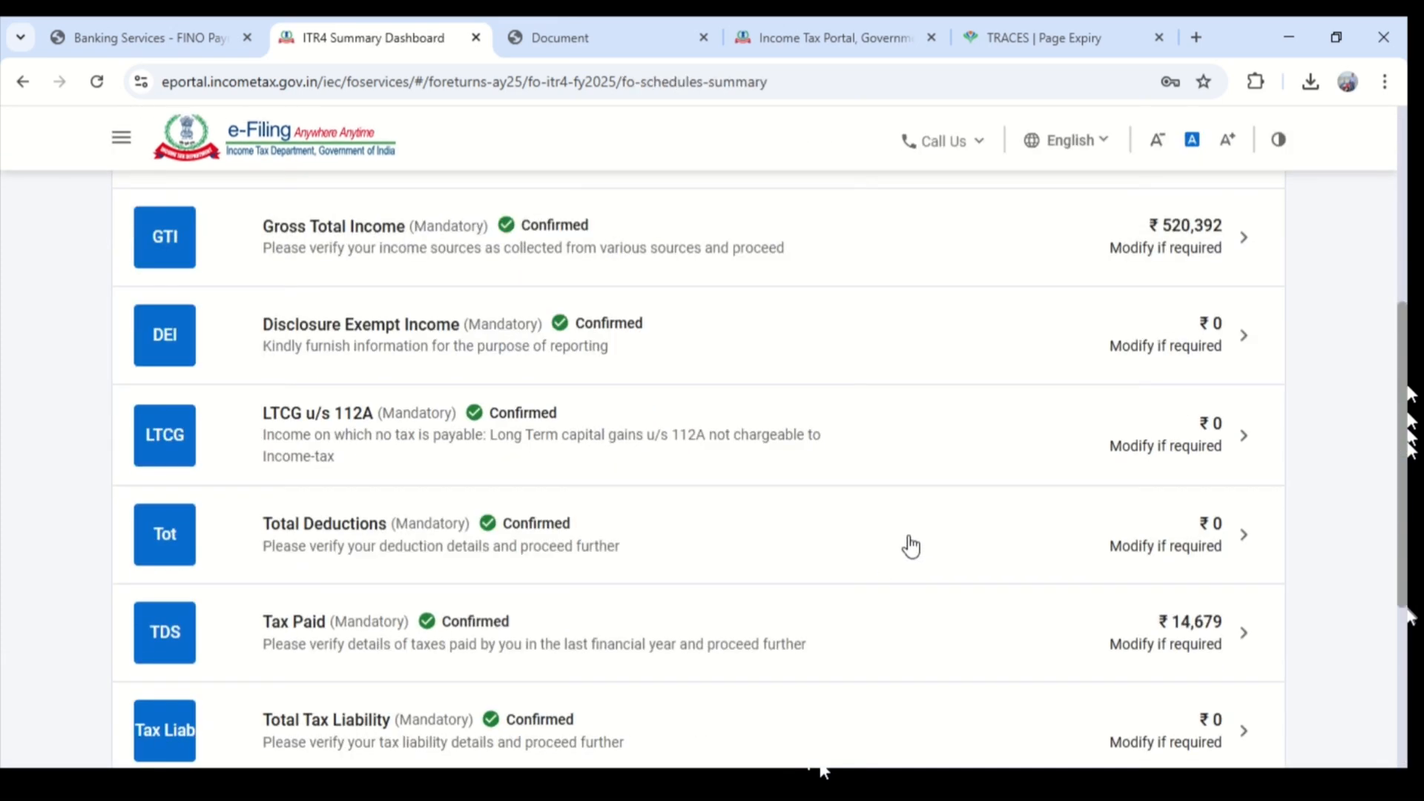
- Open the Total Deductions schedule, check the deduction details and confirm it
scroll(956, 534, down, 3)
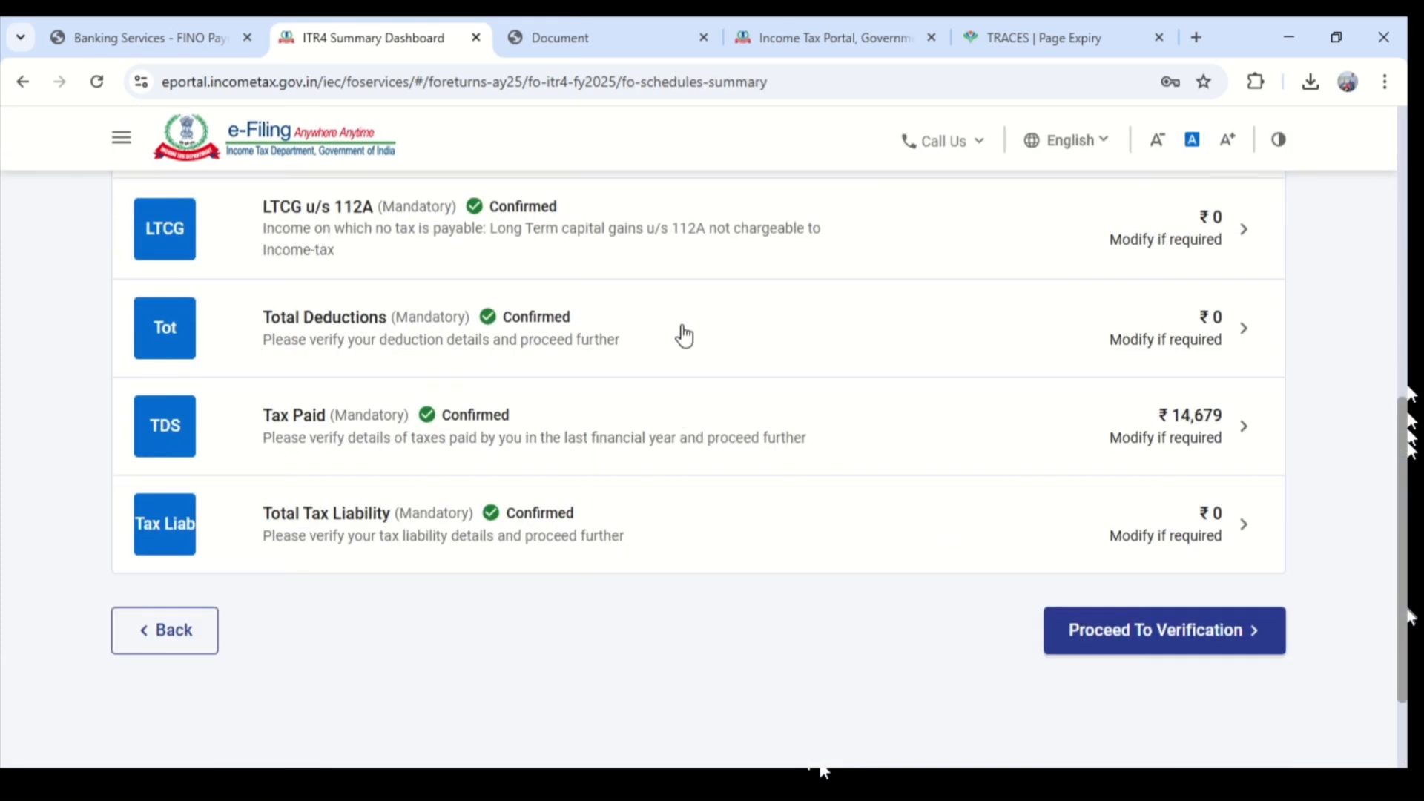
click(678, 332)
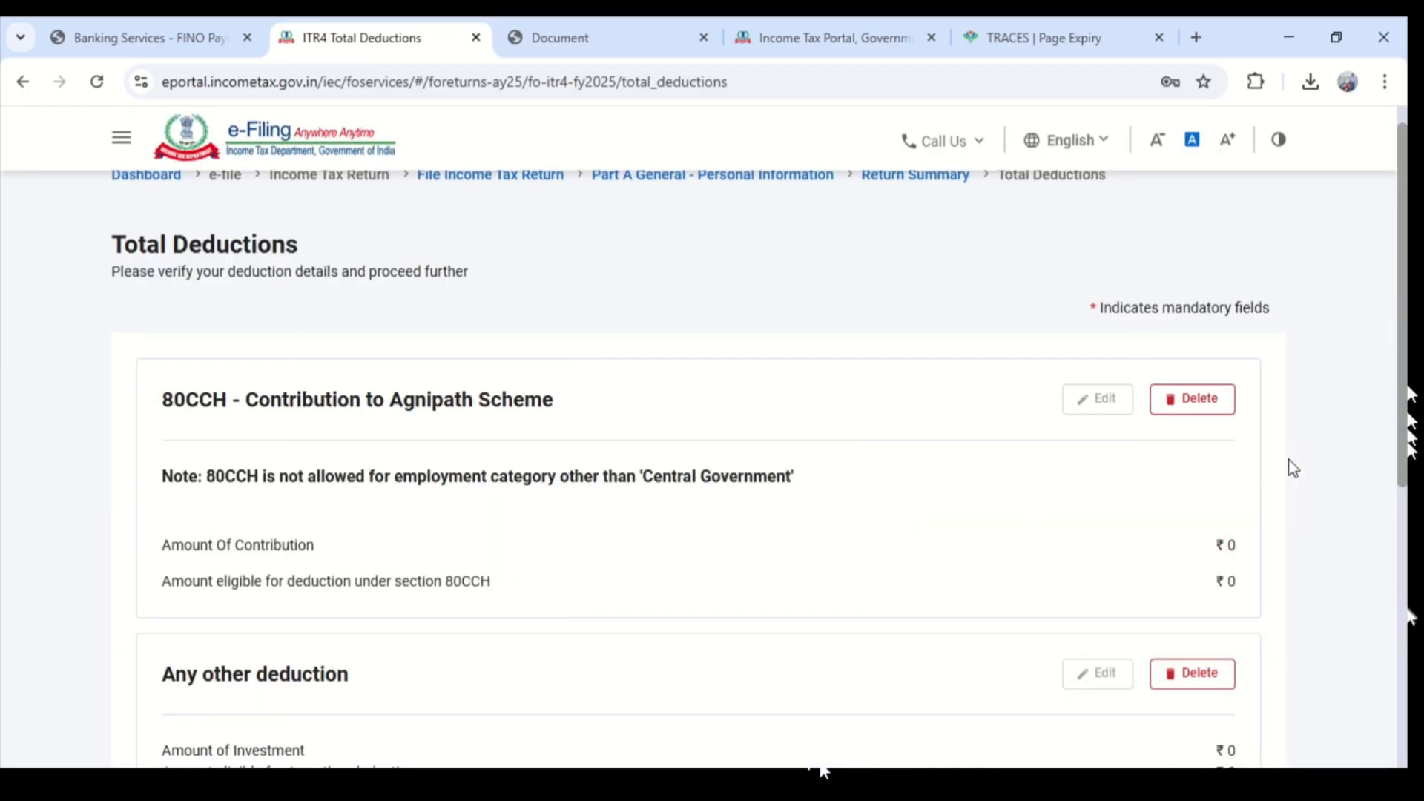
scroll(340, 395, down, 4)
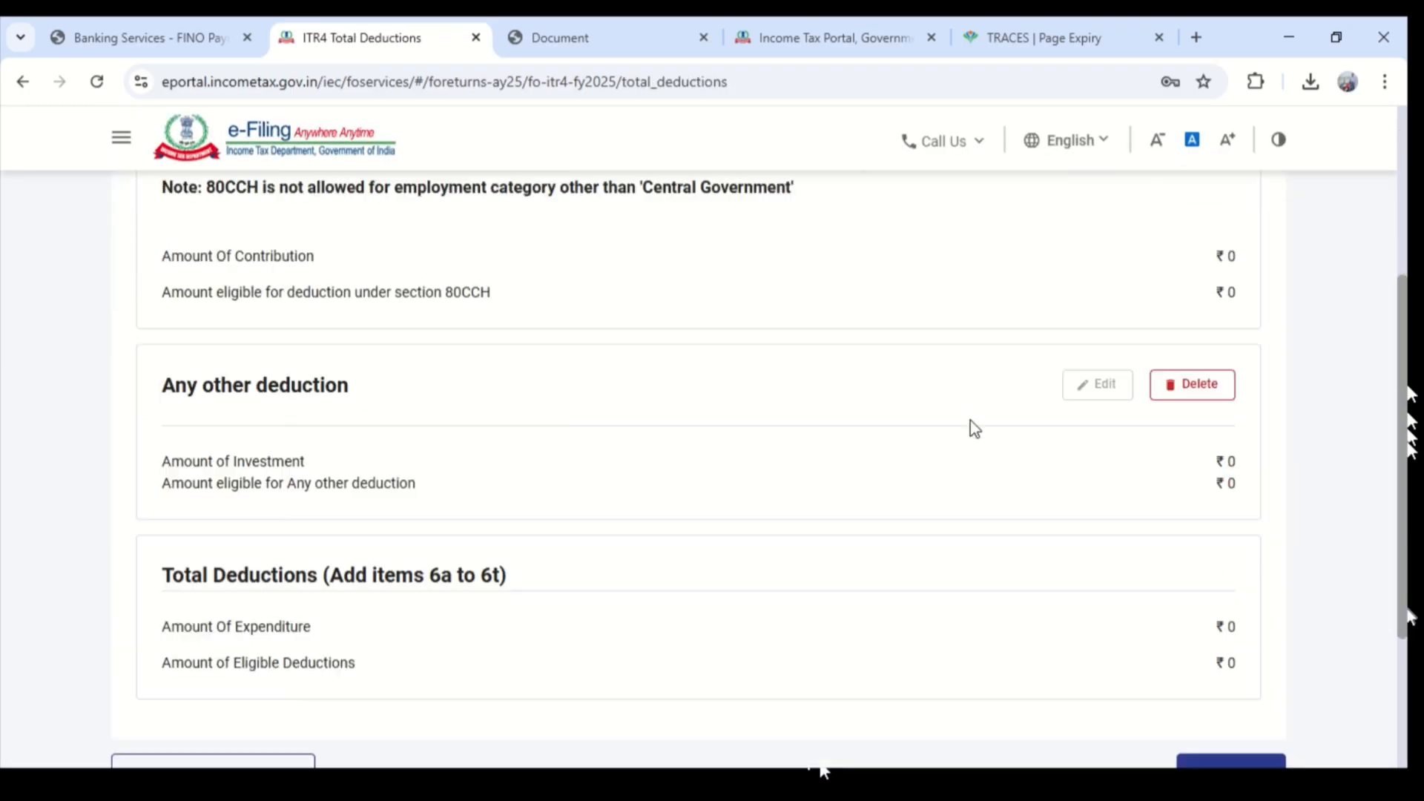
scroll(467, 437, down, 3)
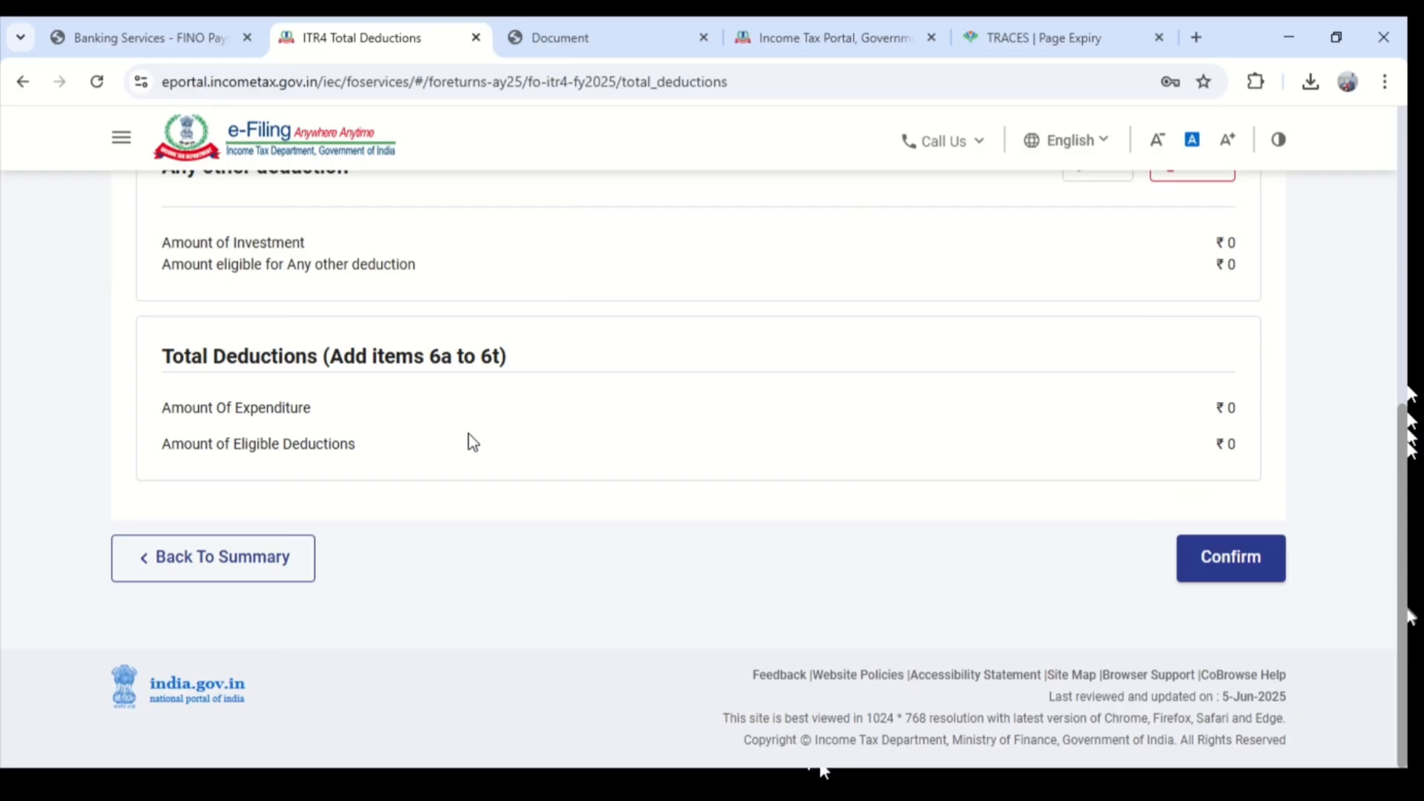
click(1274, 553)
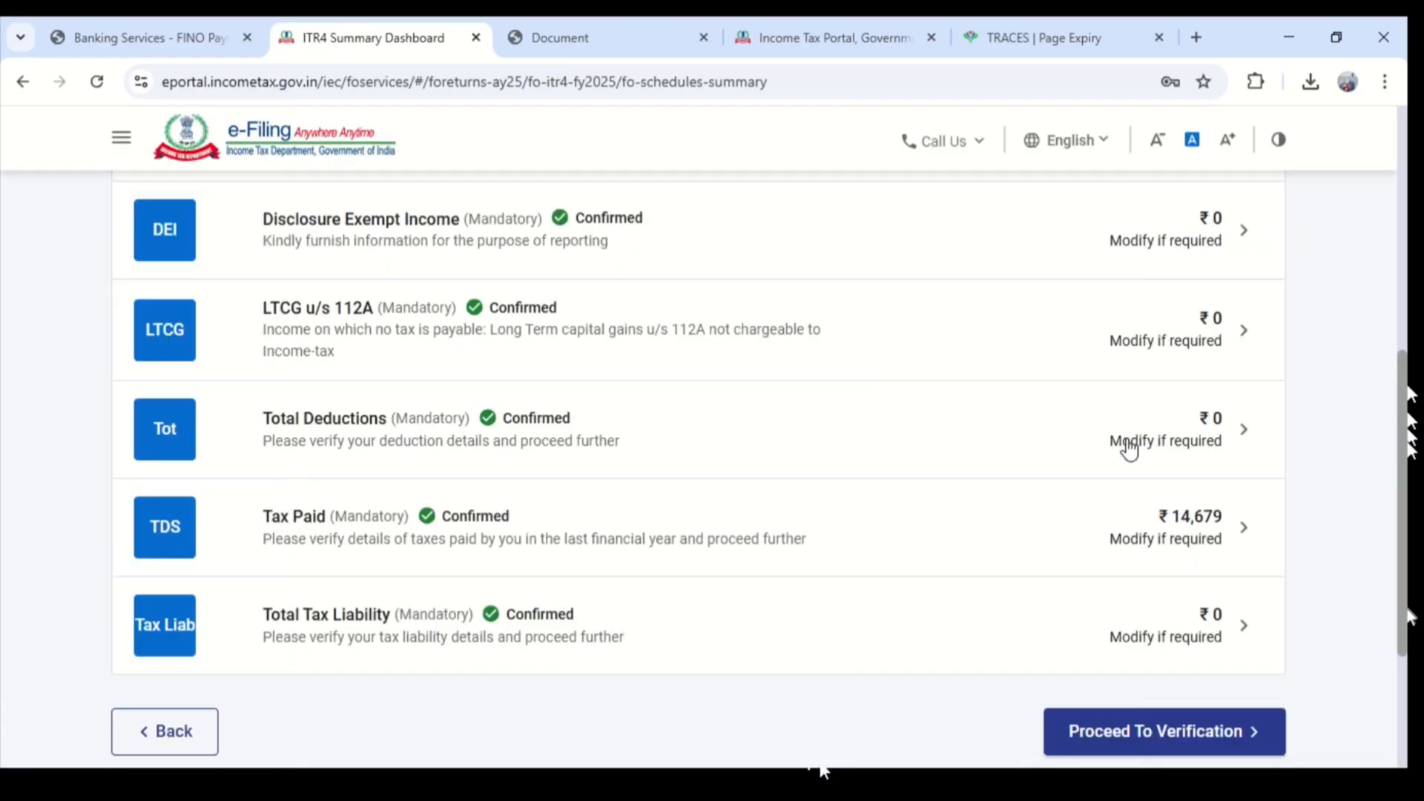
- Reopen the Total Deductions schedule and confirm it again
click(1129, 448)
scroll(1043, 499, down, 6)
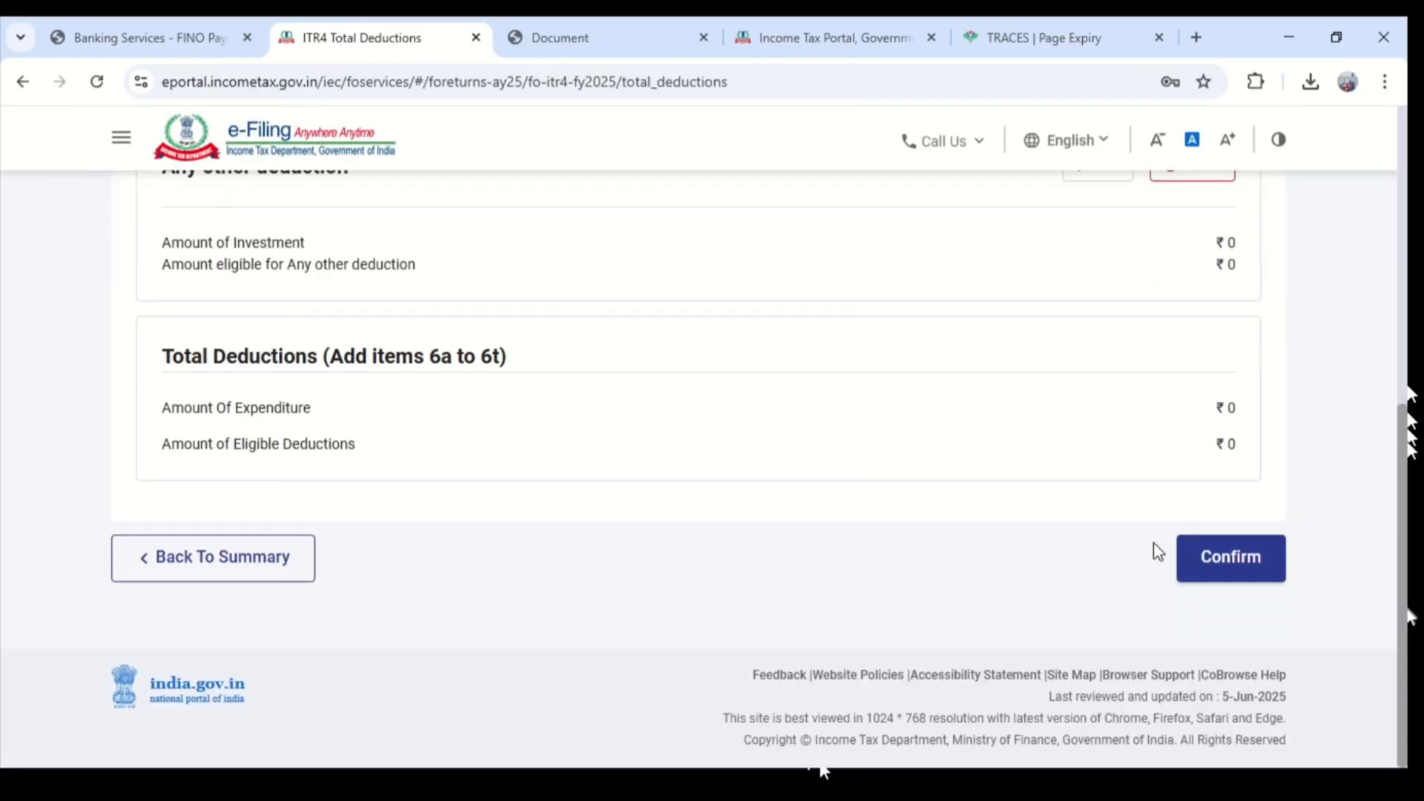
click(1186, 556)
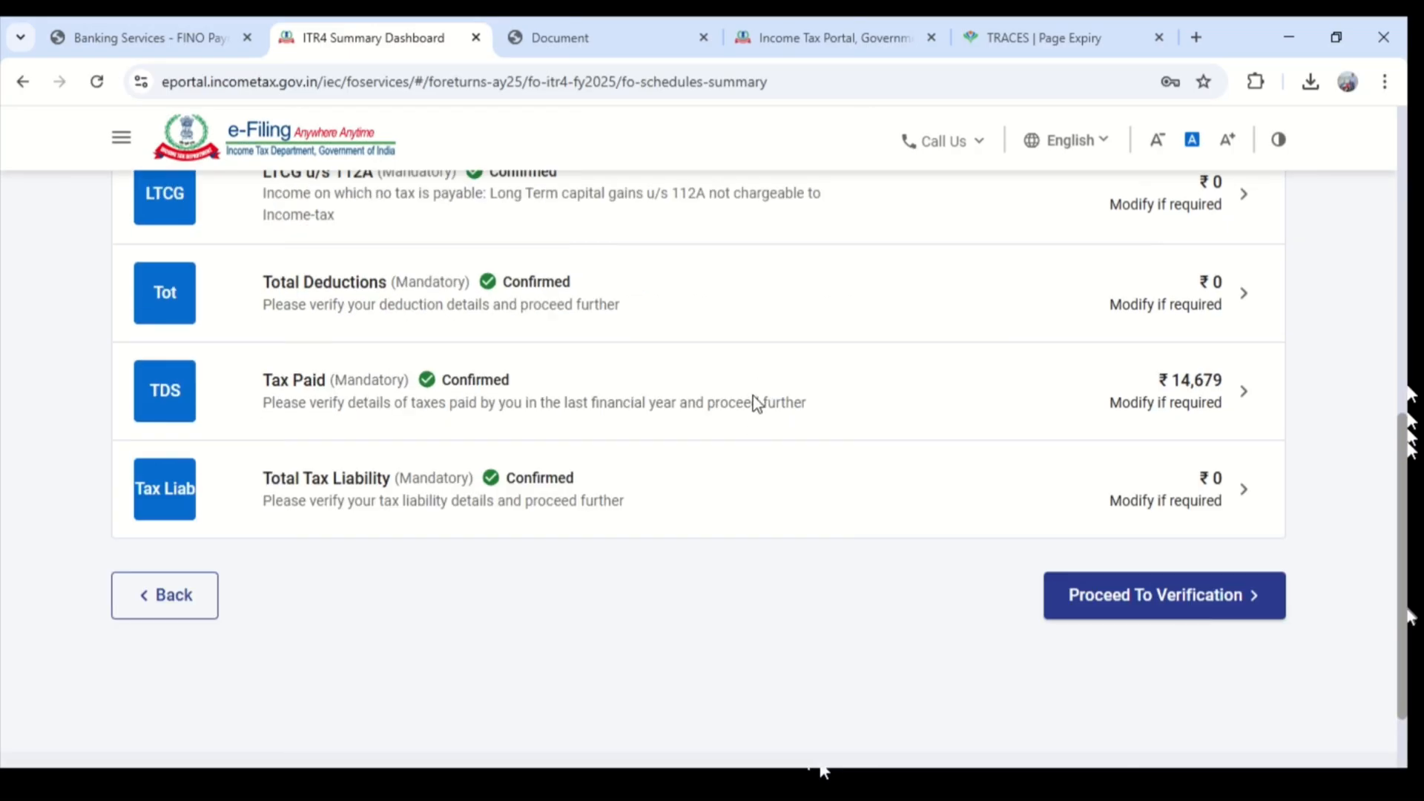
- Open the Tax Paid schedule, expand the Sch TDS1 and TDS2(i) sections, and select all the TDS2(i) entries
click(754, 400)
scroll(1185, 512, down, 3)
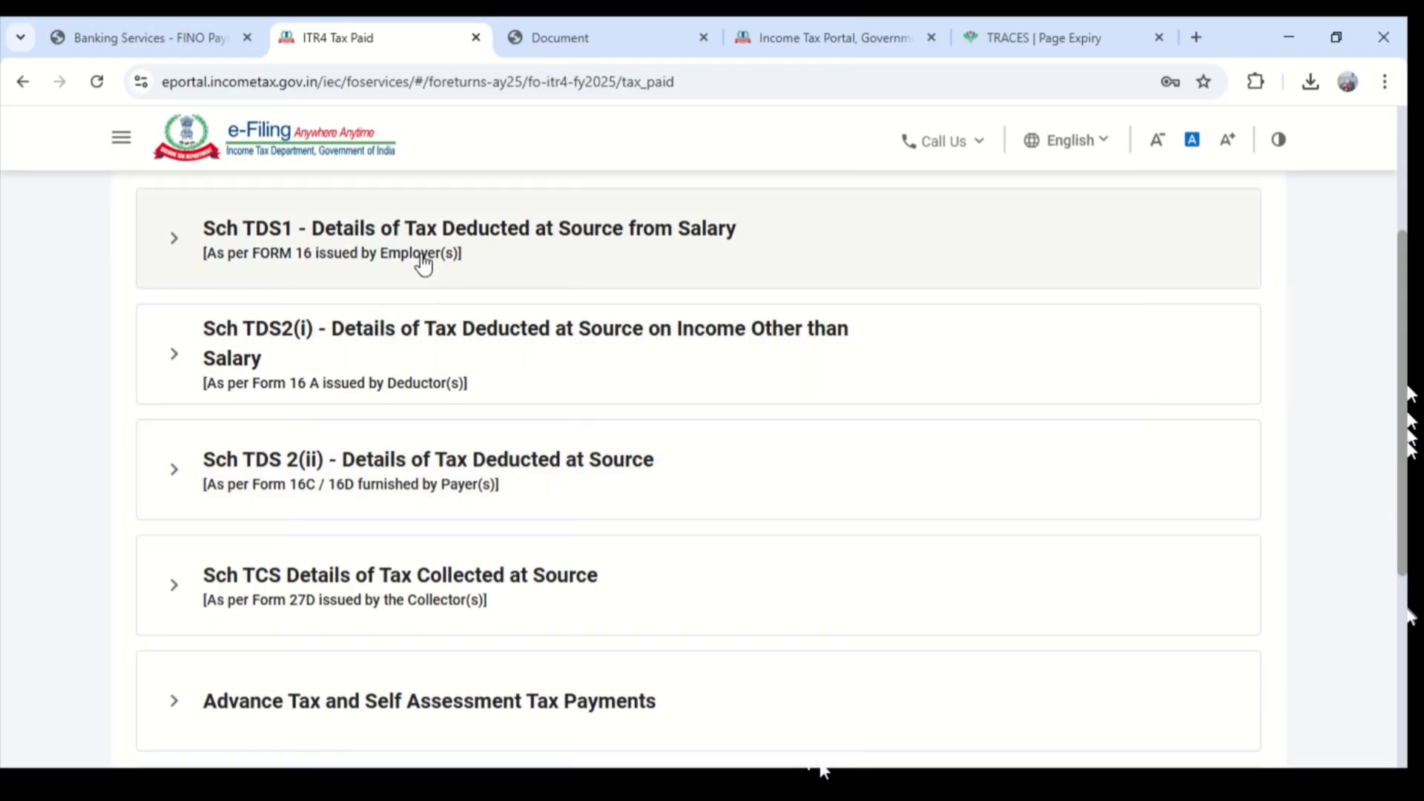
click(422, 261)
click(559, 492)
scroll(552, 460, down, 4)
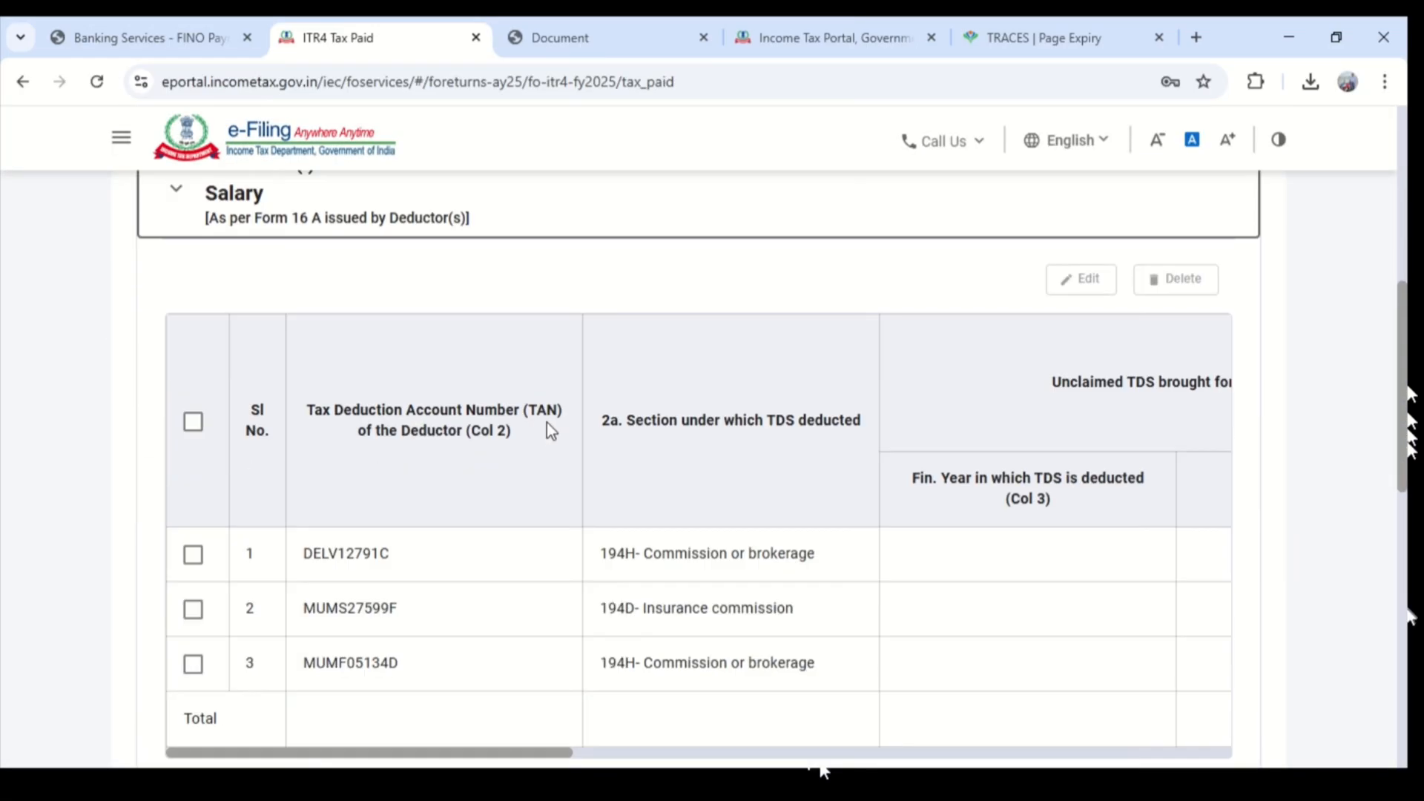
scroll(279, 318, down, 3)
click(195, 217)
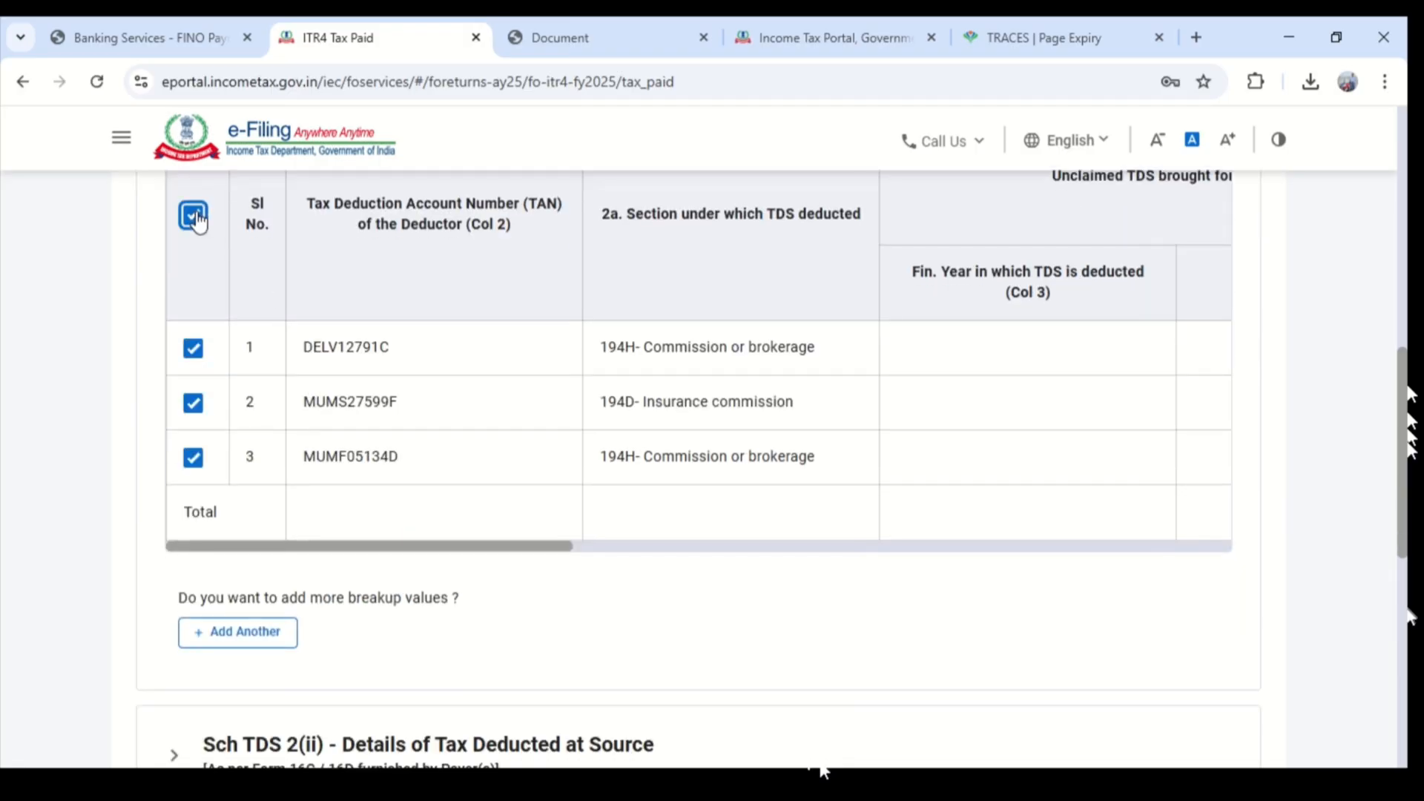
scroll(406, 356, down, 7)
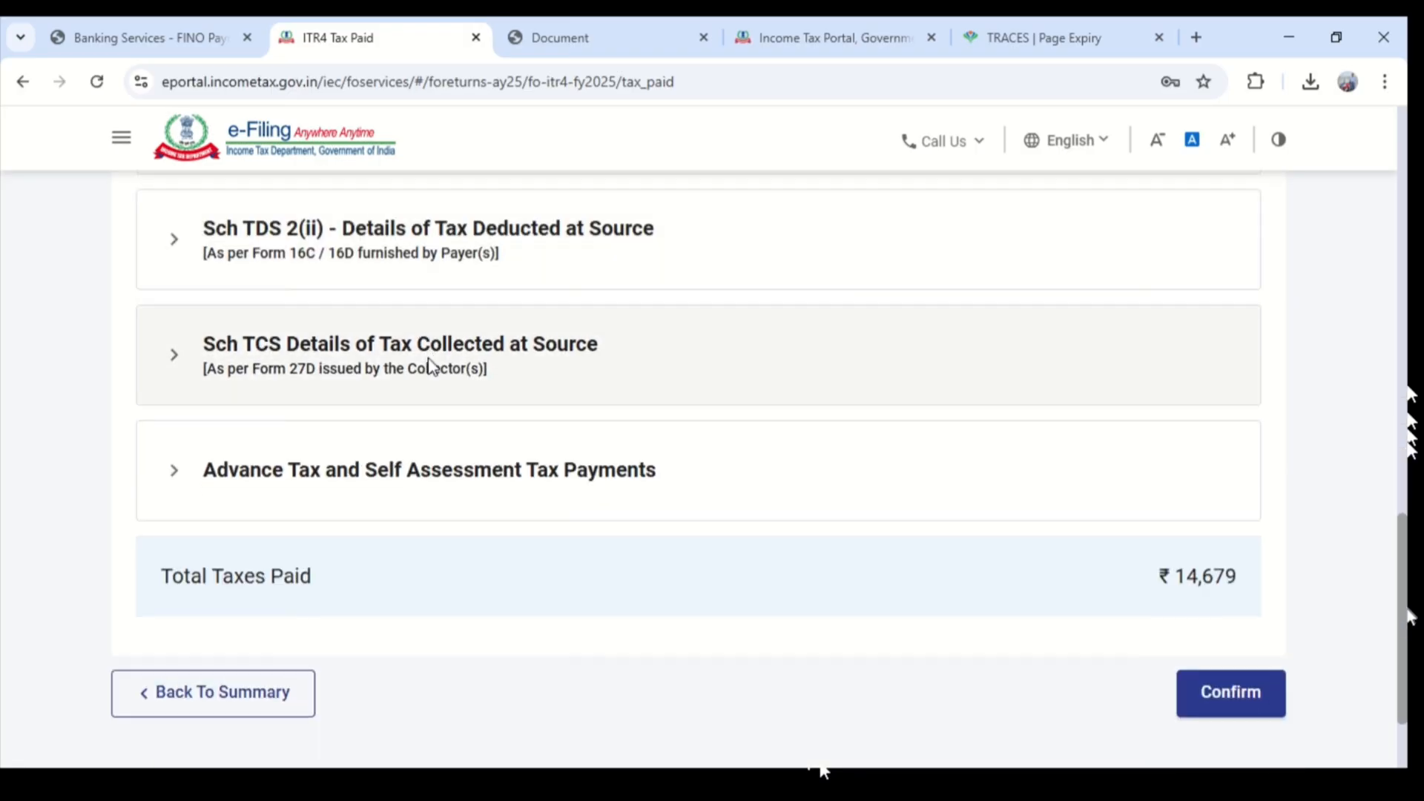
- Expand the TDS 2(ii), TCS, and Advance Tax and Self Assessment Tax sections, and confirm the Tax Paid schedule
click(261, 258)
scroll(356, 367, down, 2)
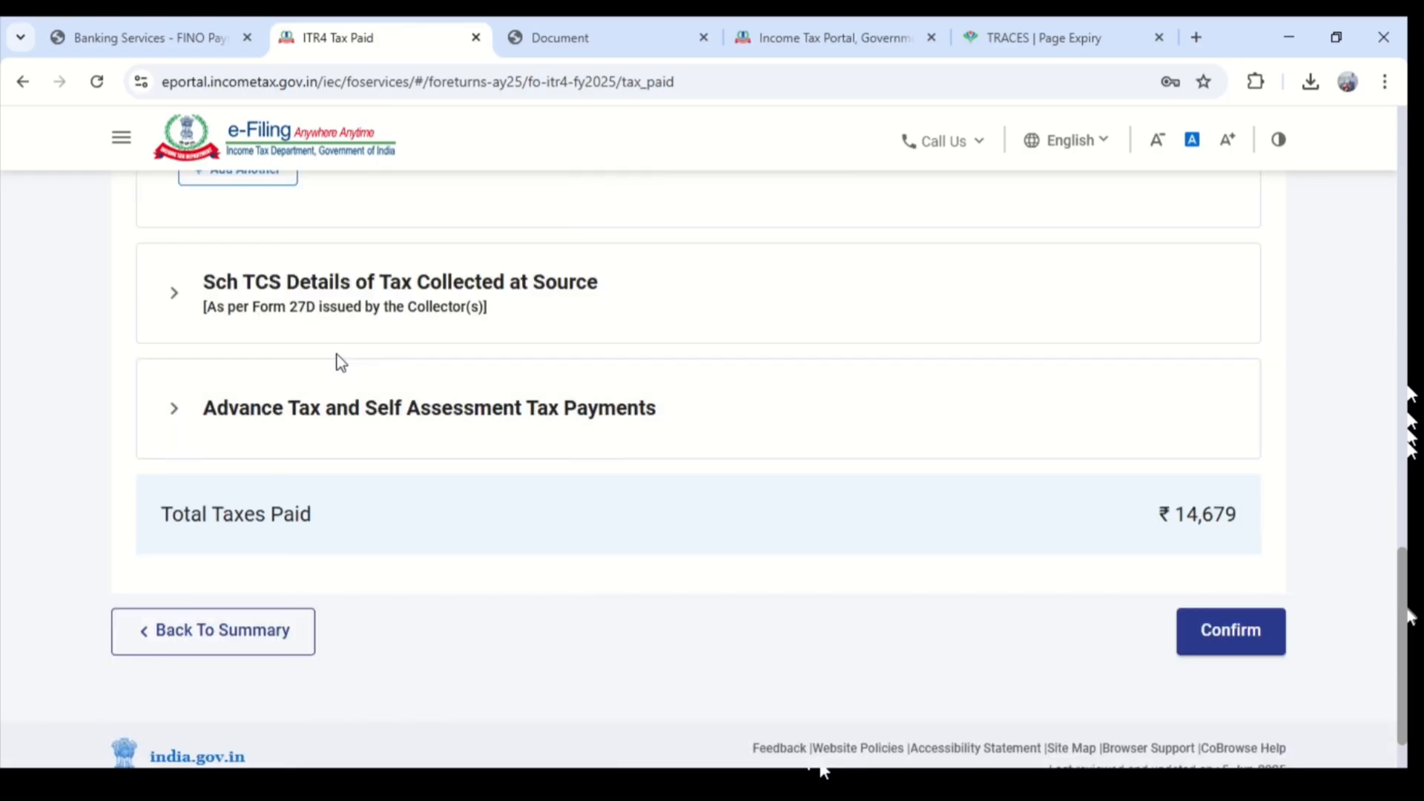
click(359, 340)
scroll(361, 348, down, 2)
click(350, 455)
scroll(1320, 521, down, 4)
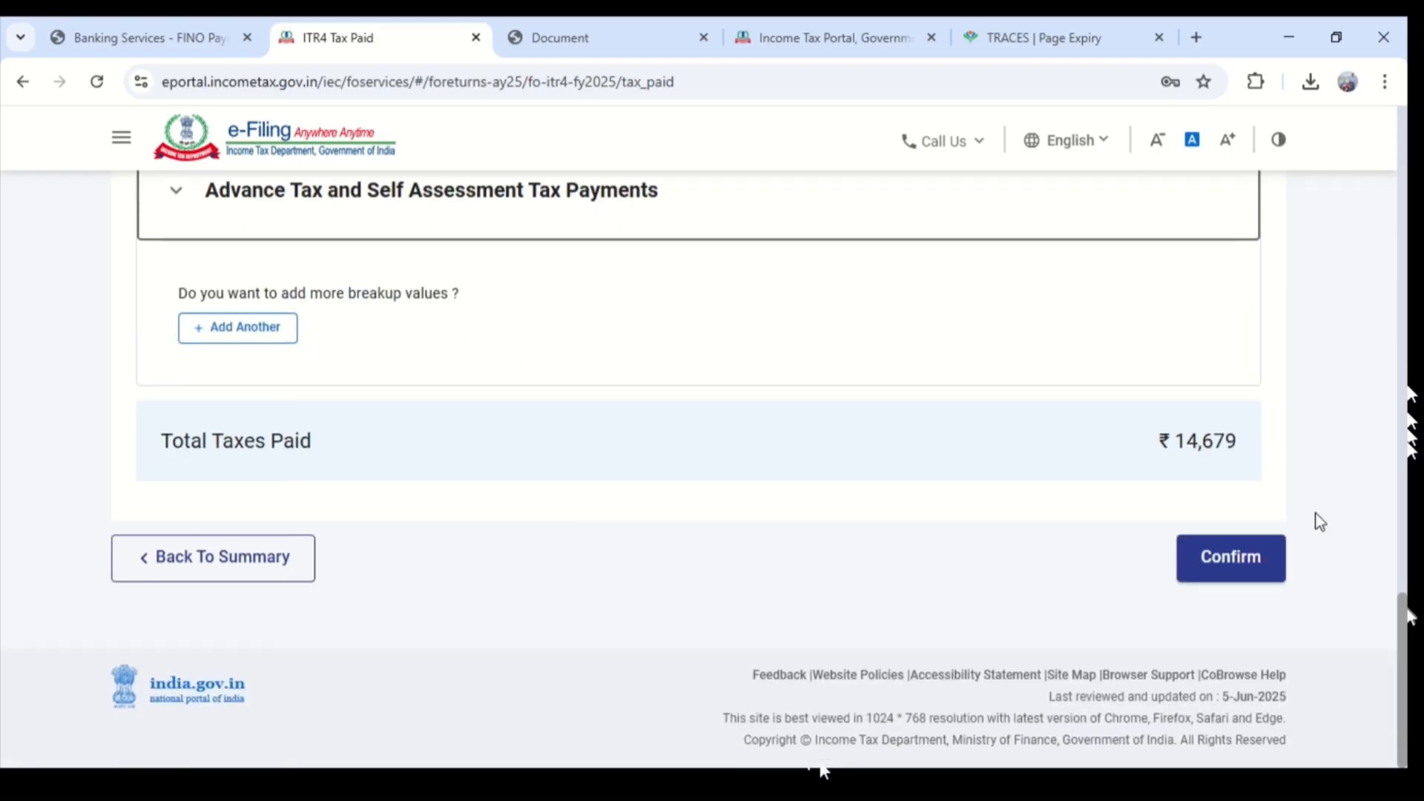
click(1227, 568)
- Open the Total Tax Liability schedule, check the income and tax computation, and confirm it
scroll(964, 534, up, 2)
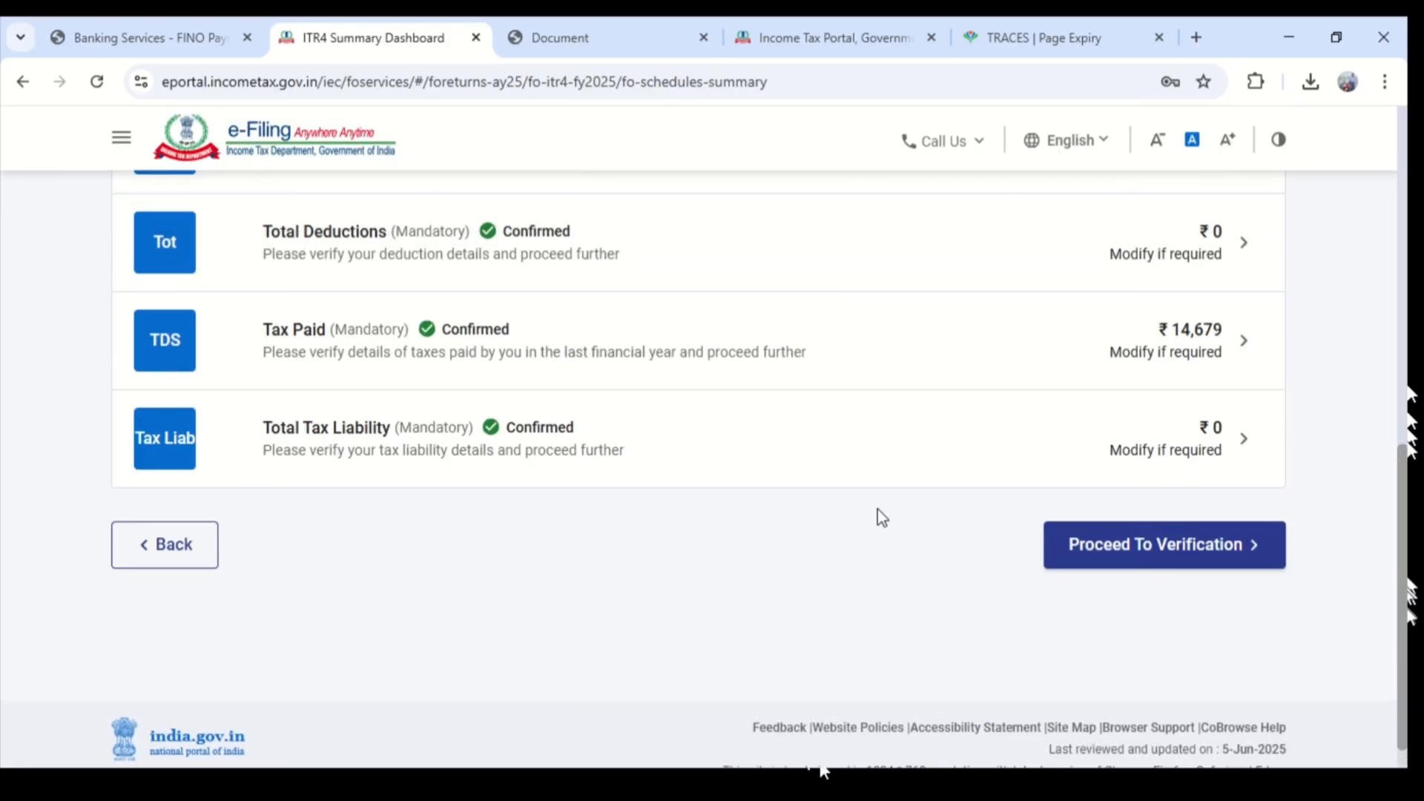
click(1223, 511)
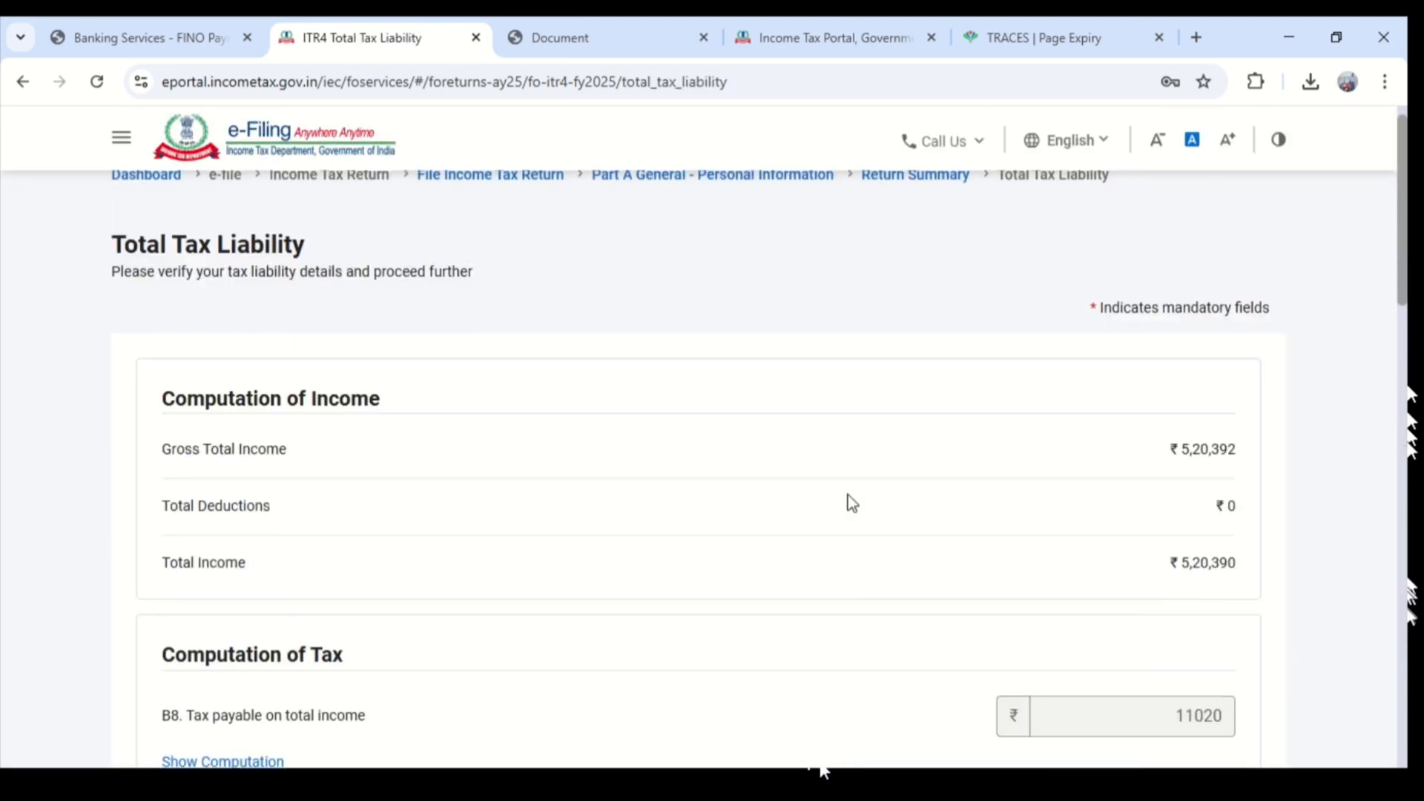
scroll(964, 489, down, 4)
scroll(1057, 487, down, 5)
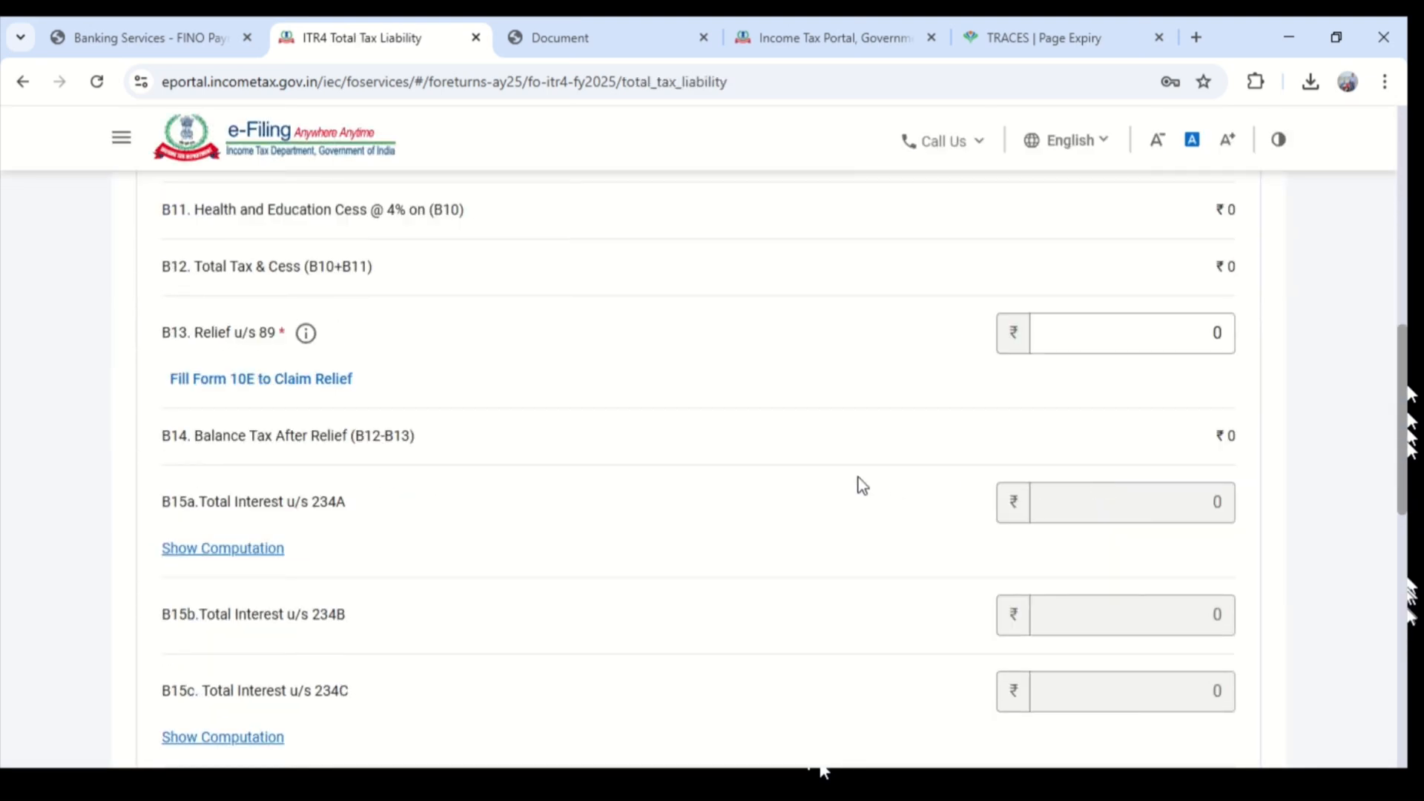
scroll(1210, 467, down, 14)
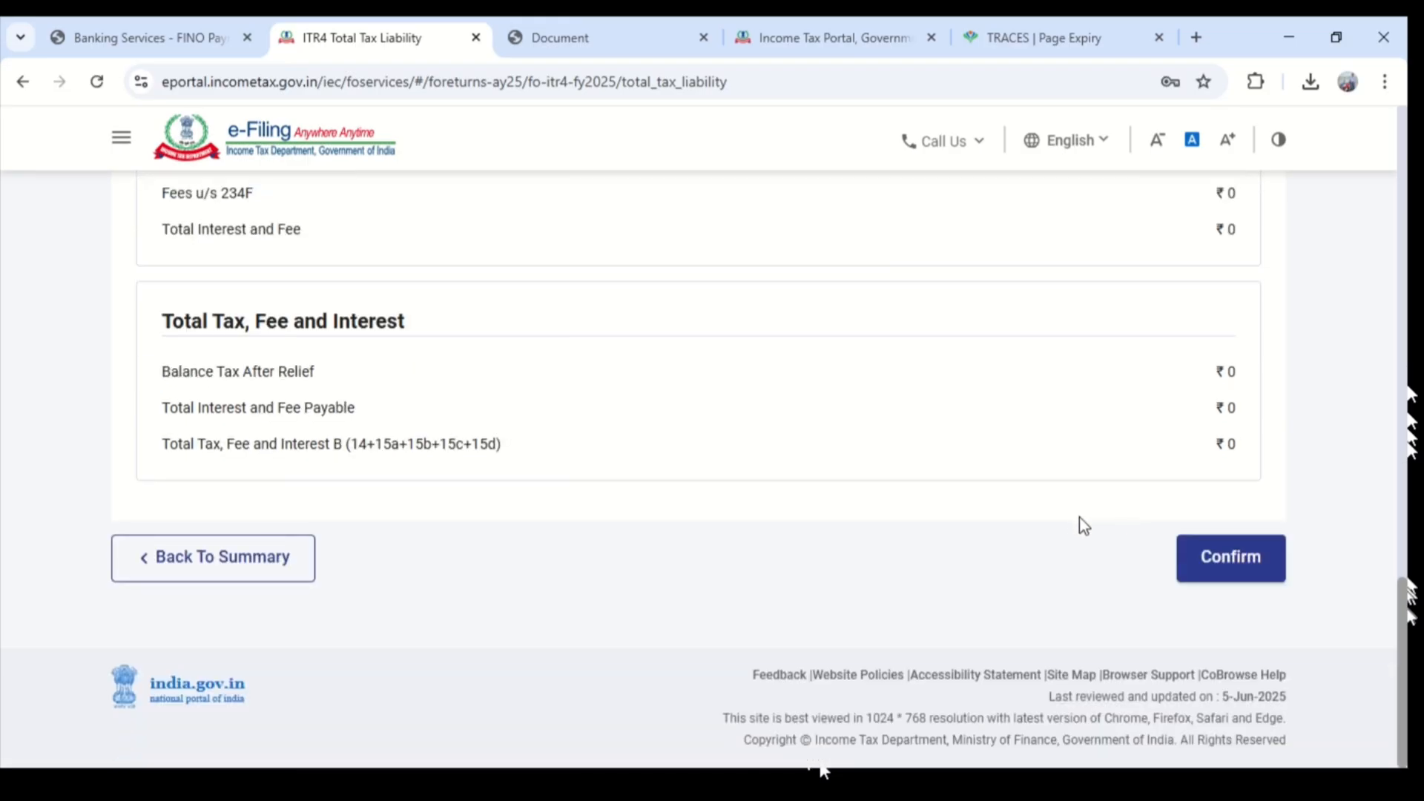
click(1217, 556)
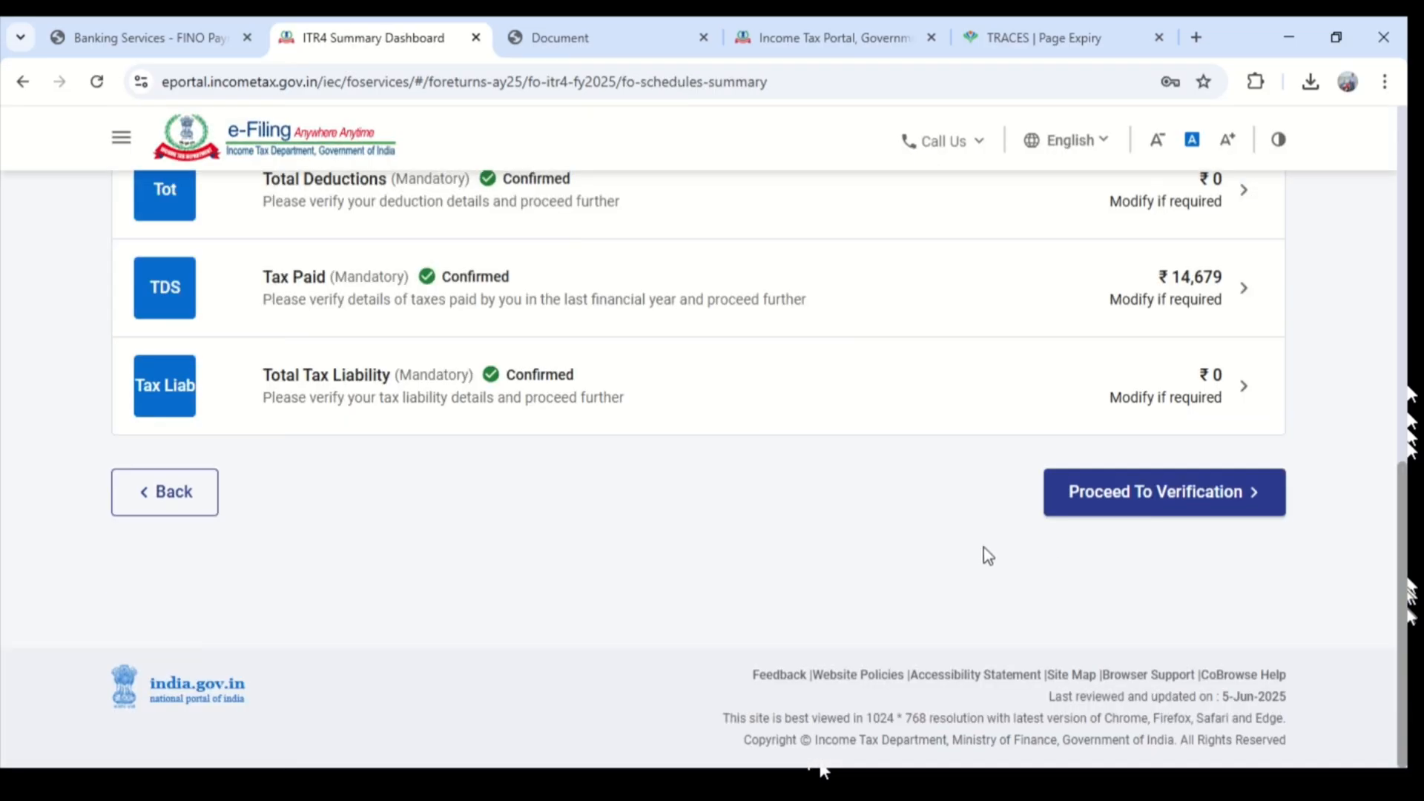
- Proceed to verification from the return summary, review the tax summary details, and continue to Preview and Submit Your Return
click(1239, 492)
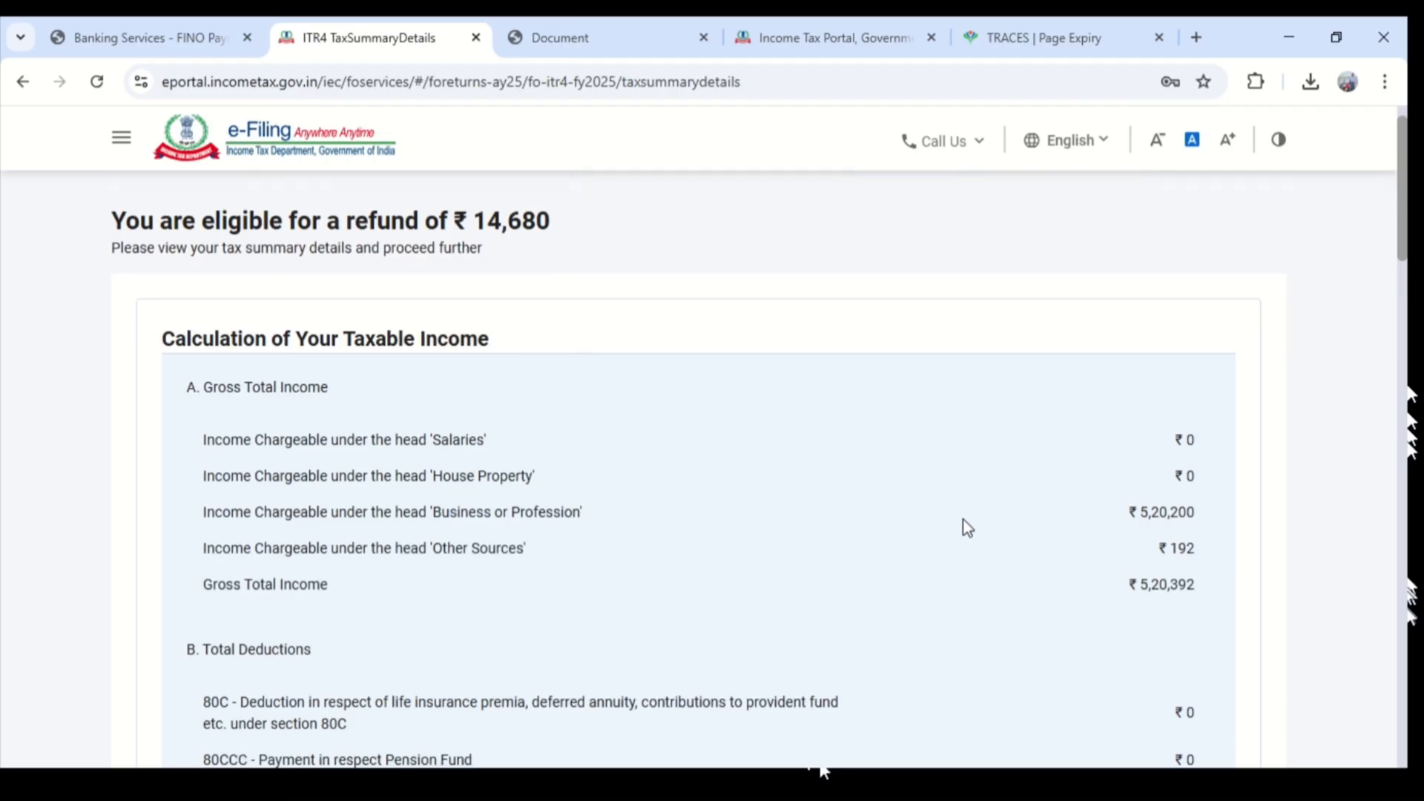
scroll(963, 519, down, 15)
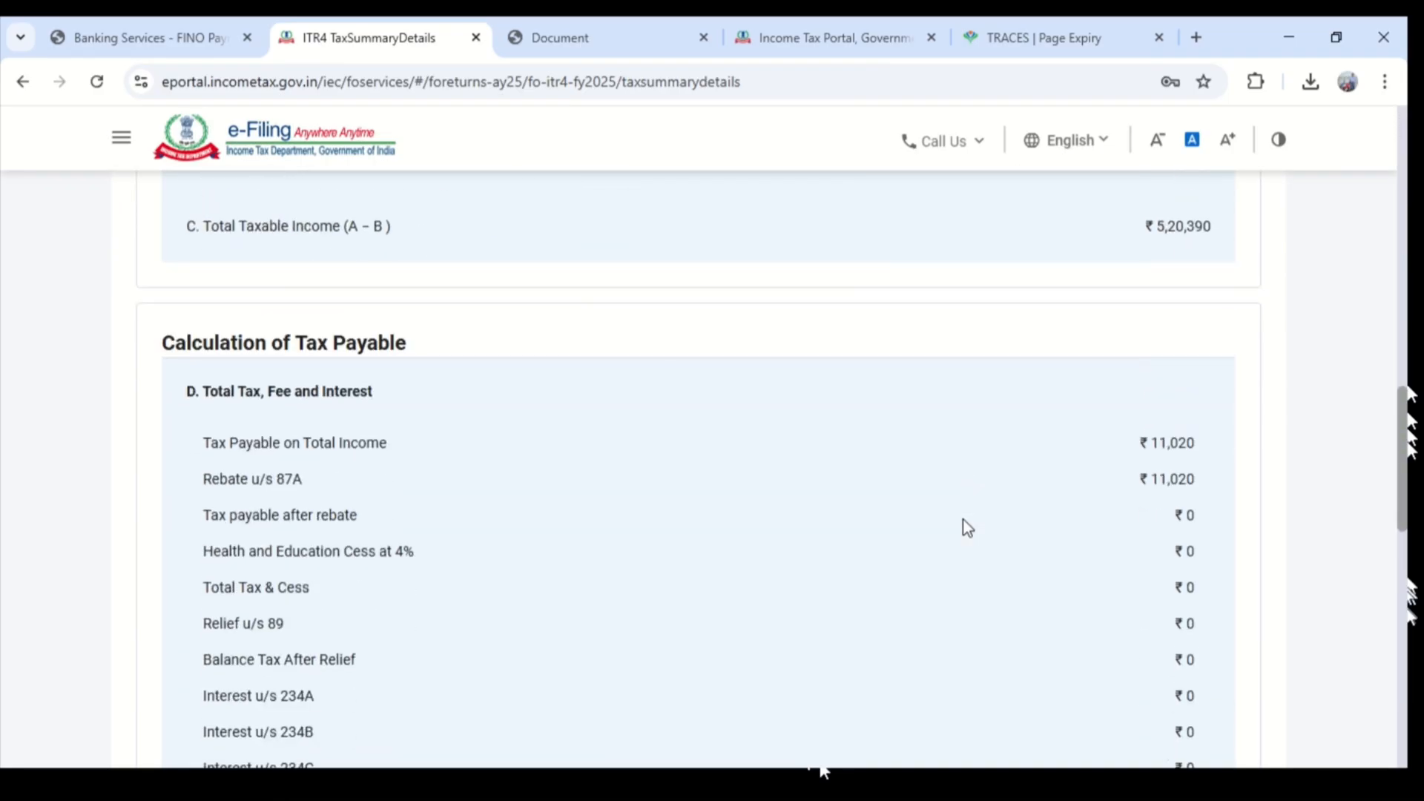
scroll(962, 520, down, 15)
click(1136, 693)
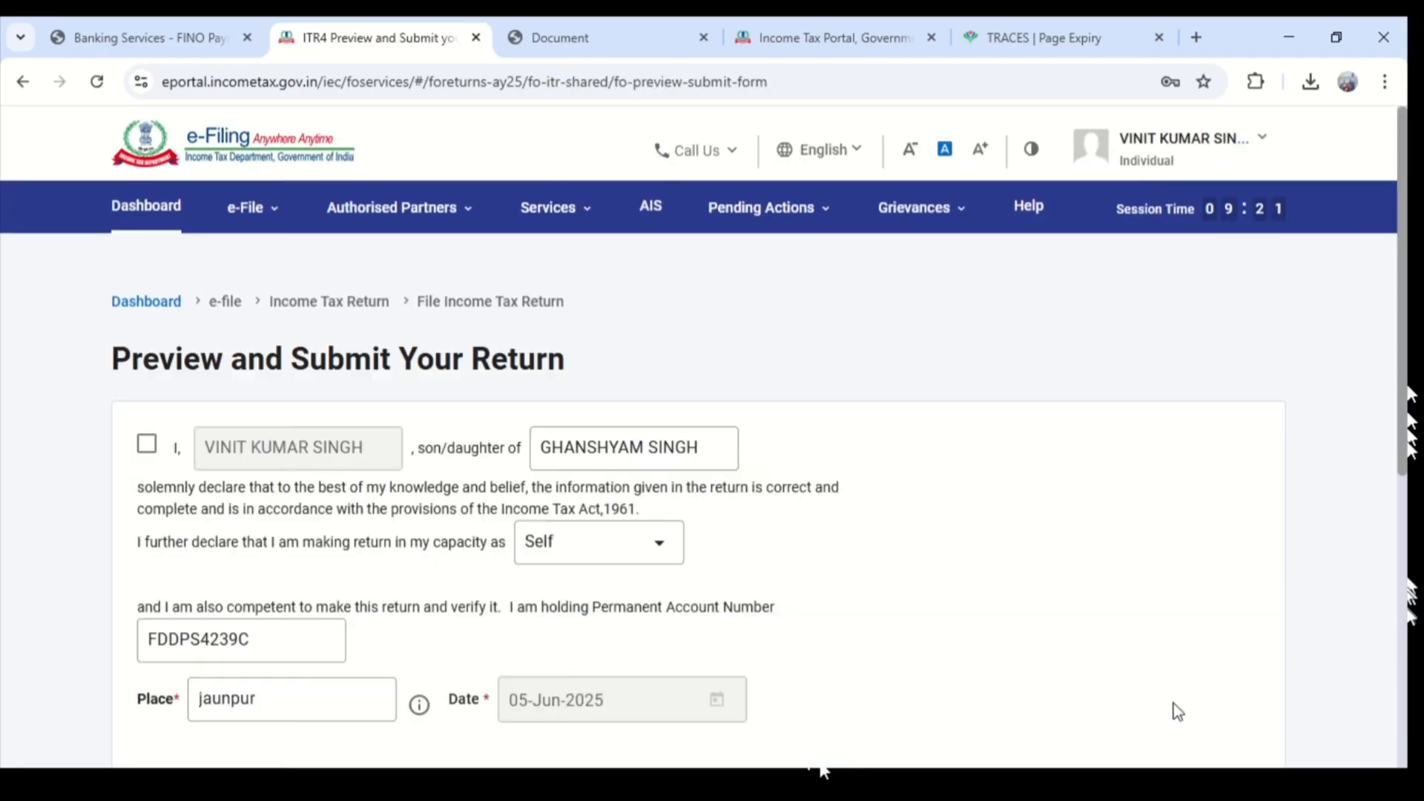
- Tick the taxpayer's declaration and open the preview of the ITR-4 return after internal validation
scroll(1047, 664, down, 3)
click(146, 191)
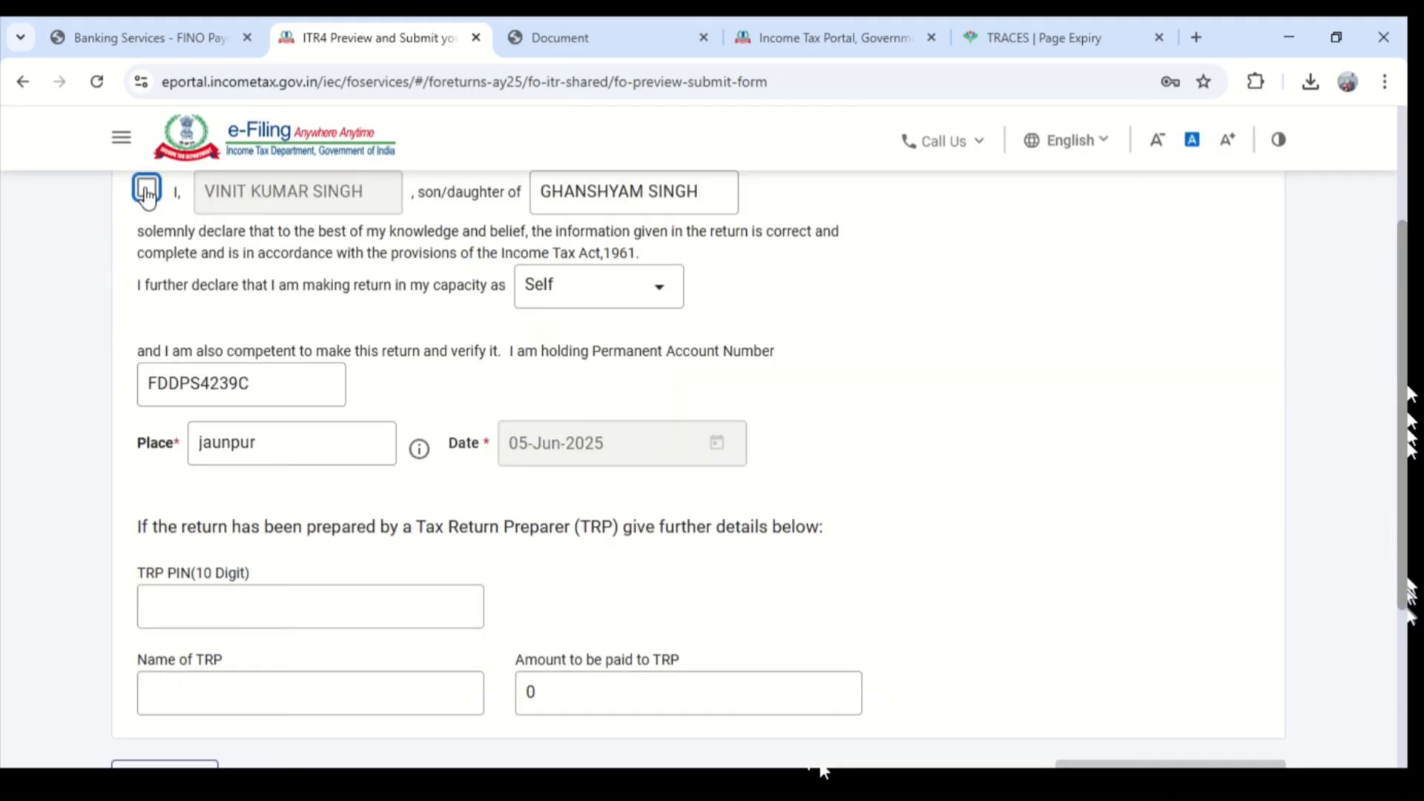
scroll(777, 474, down, 3)
click(1234, 579)
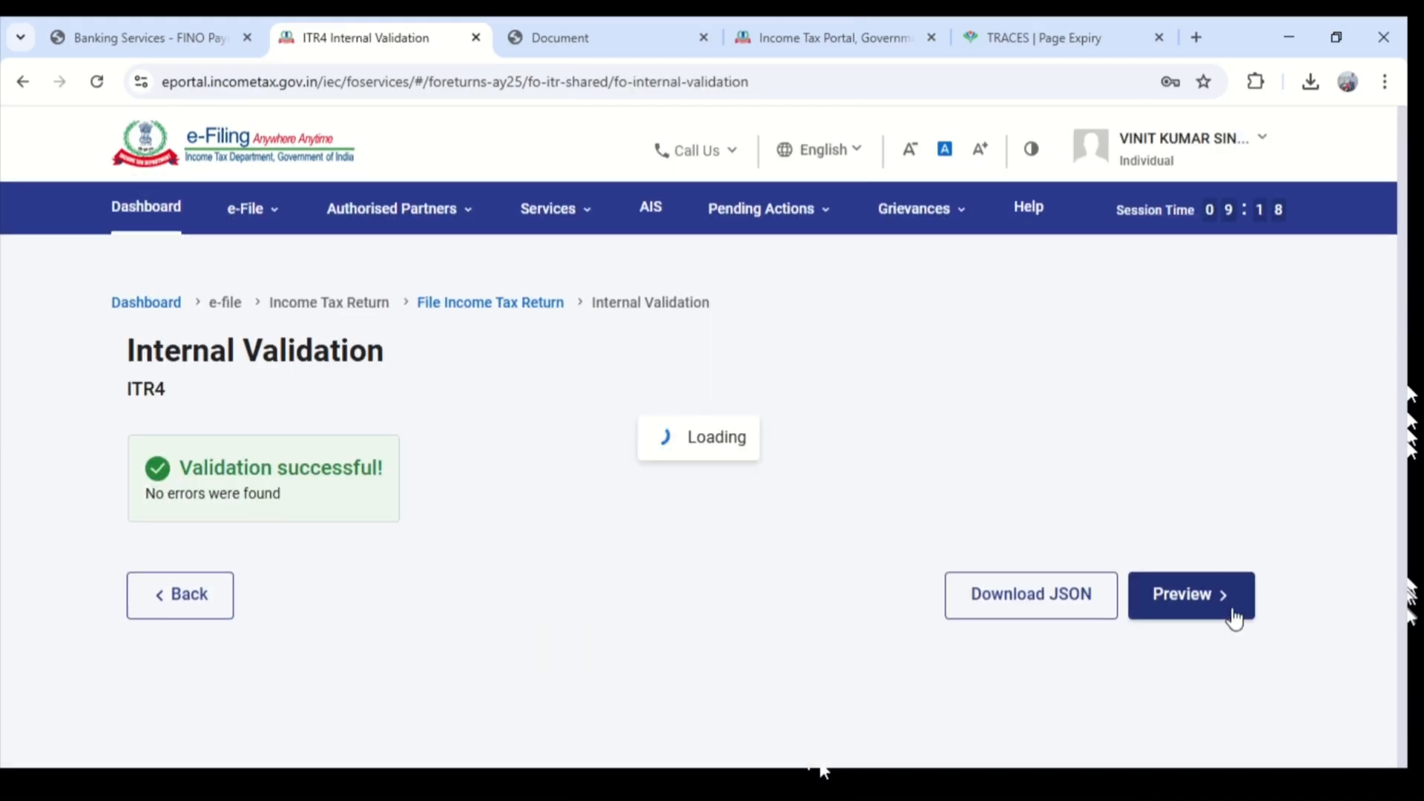
click(1220, 598)
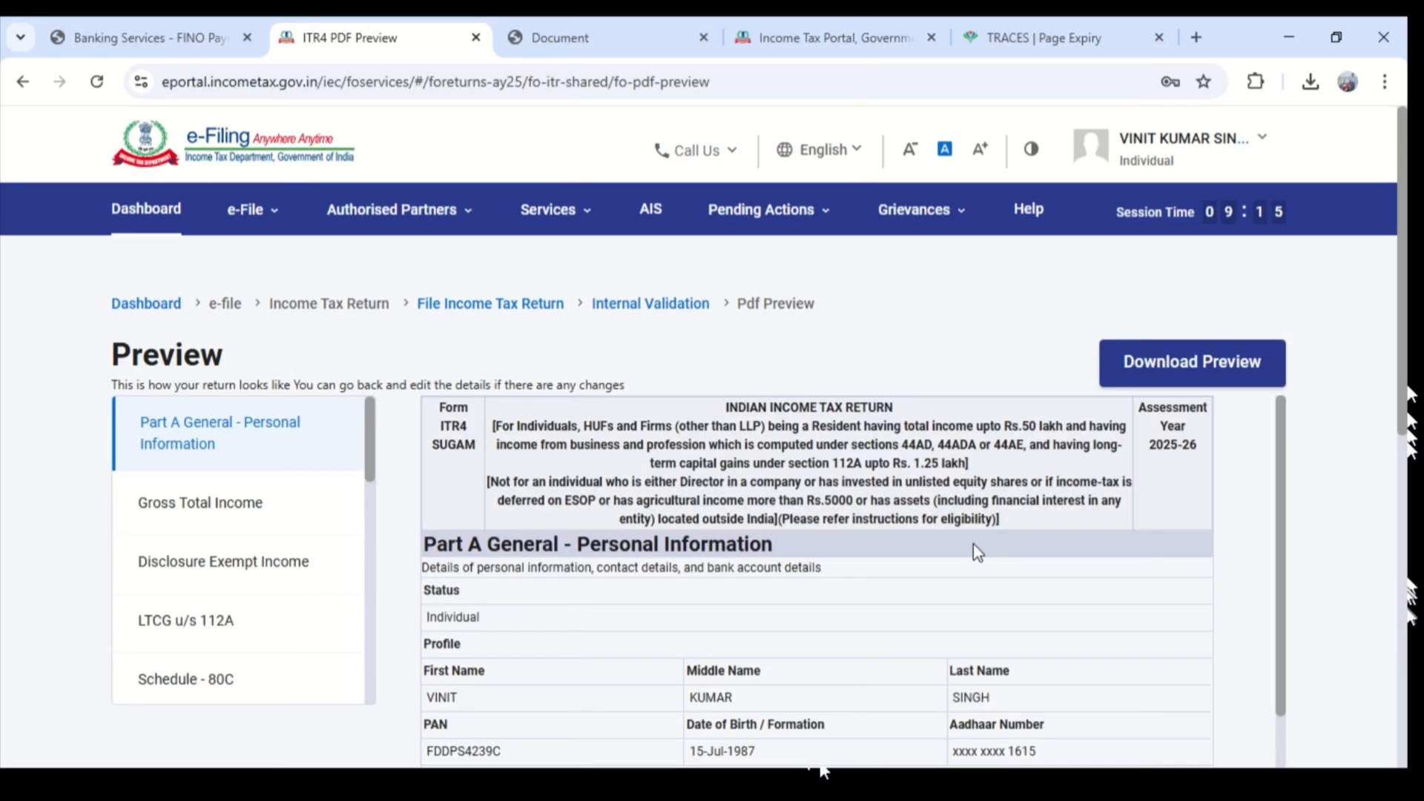
- Review the return preview, run the upload level validation, and proceed to verification
scroll(973, 545, down, 15)
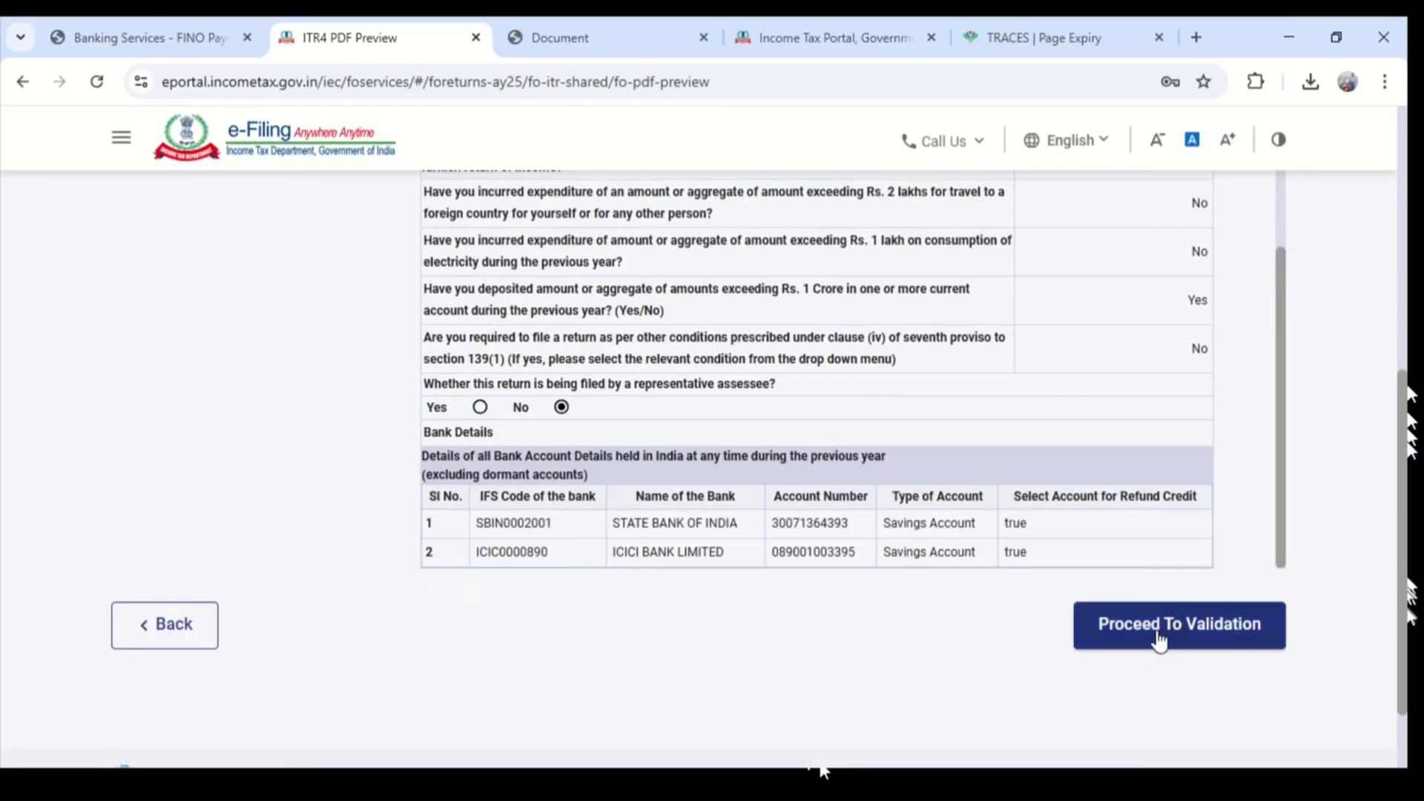
click(1159, 637)
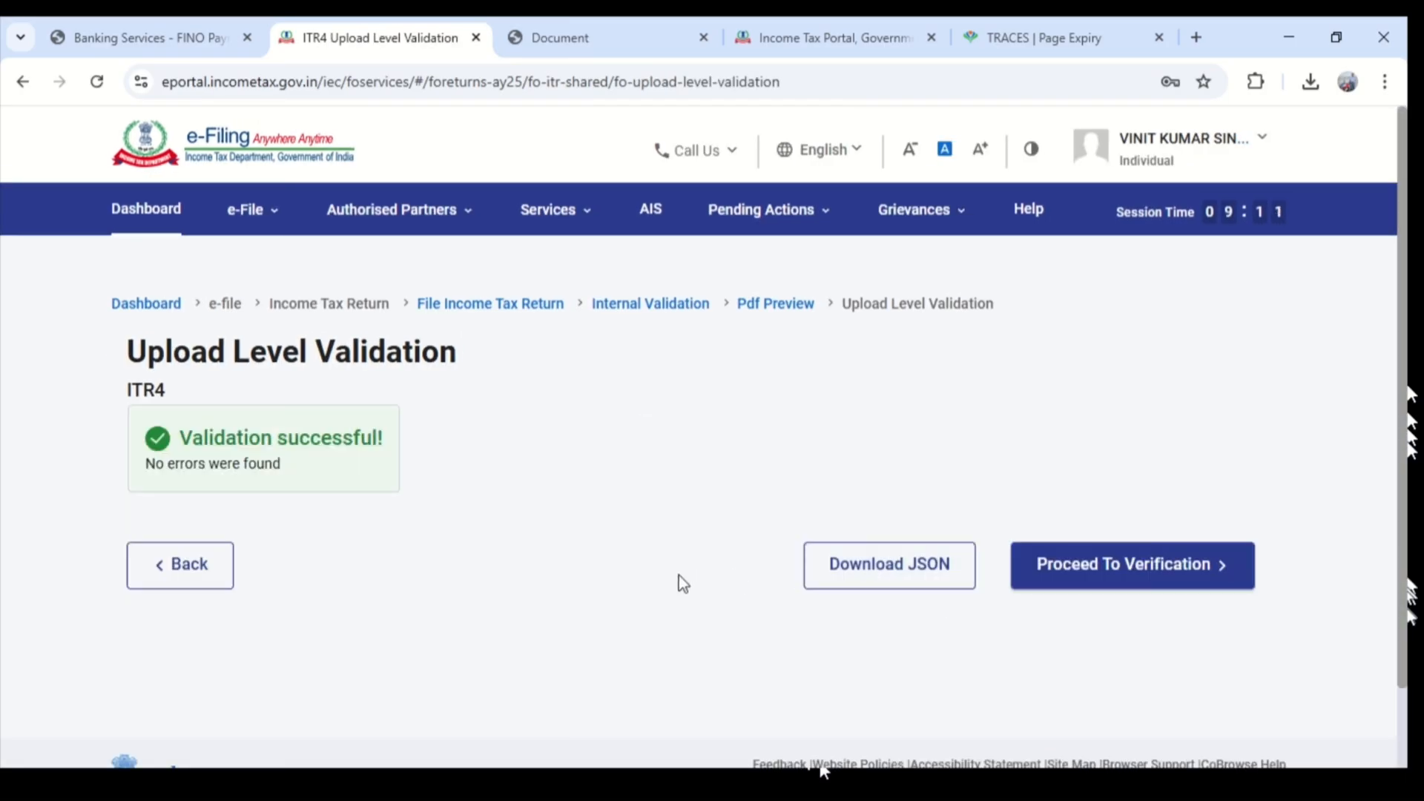
click(1169, 581)
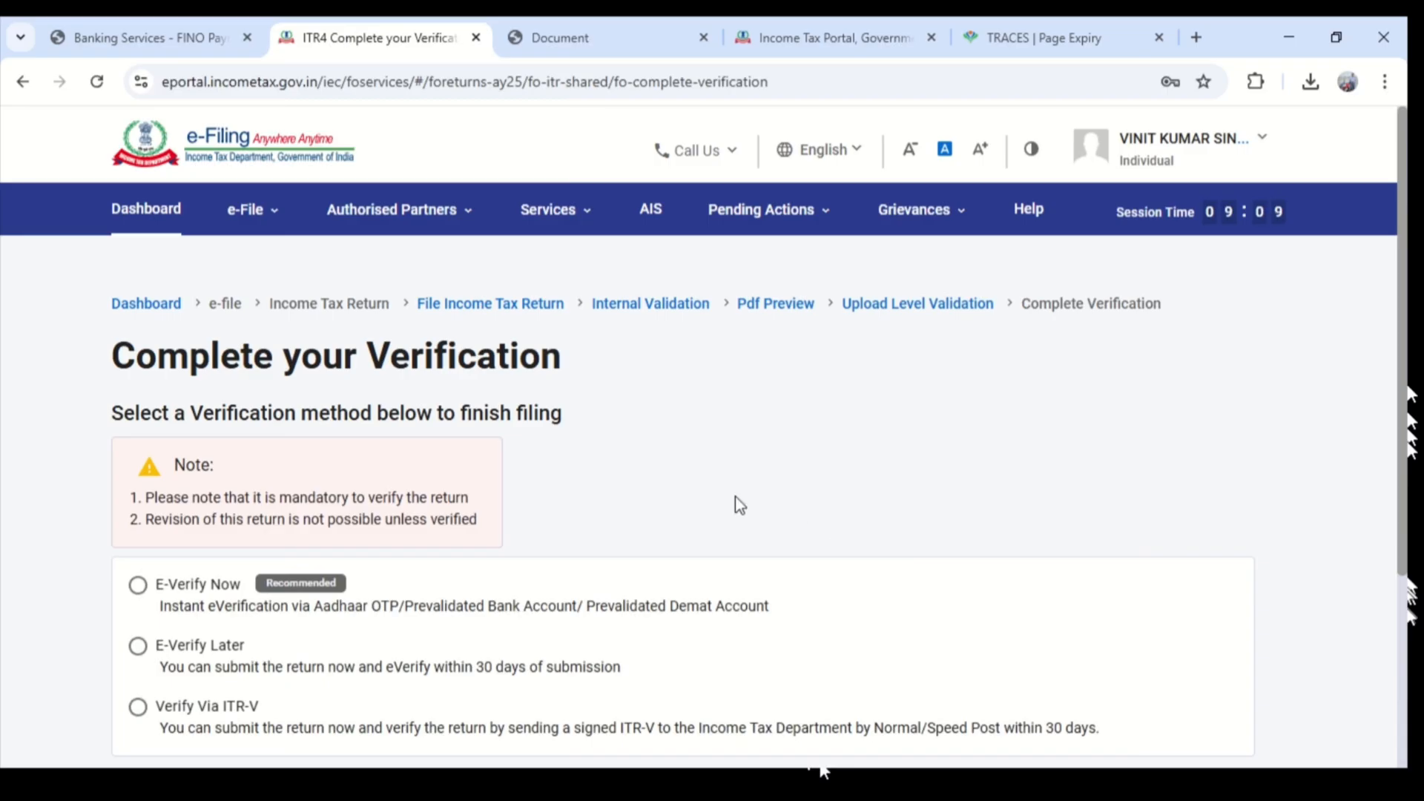
- Choose E-Verify Now as the verification method and continue
scroll(739, 505, down, 4)
scroll(414, 458, up, 2)
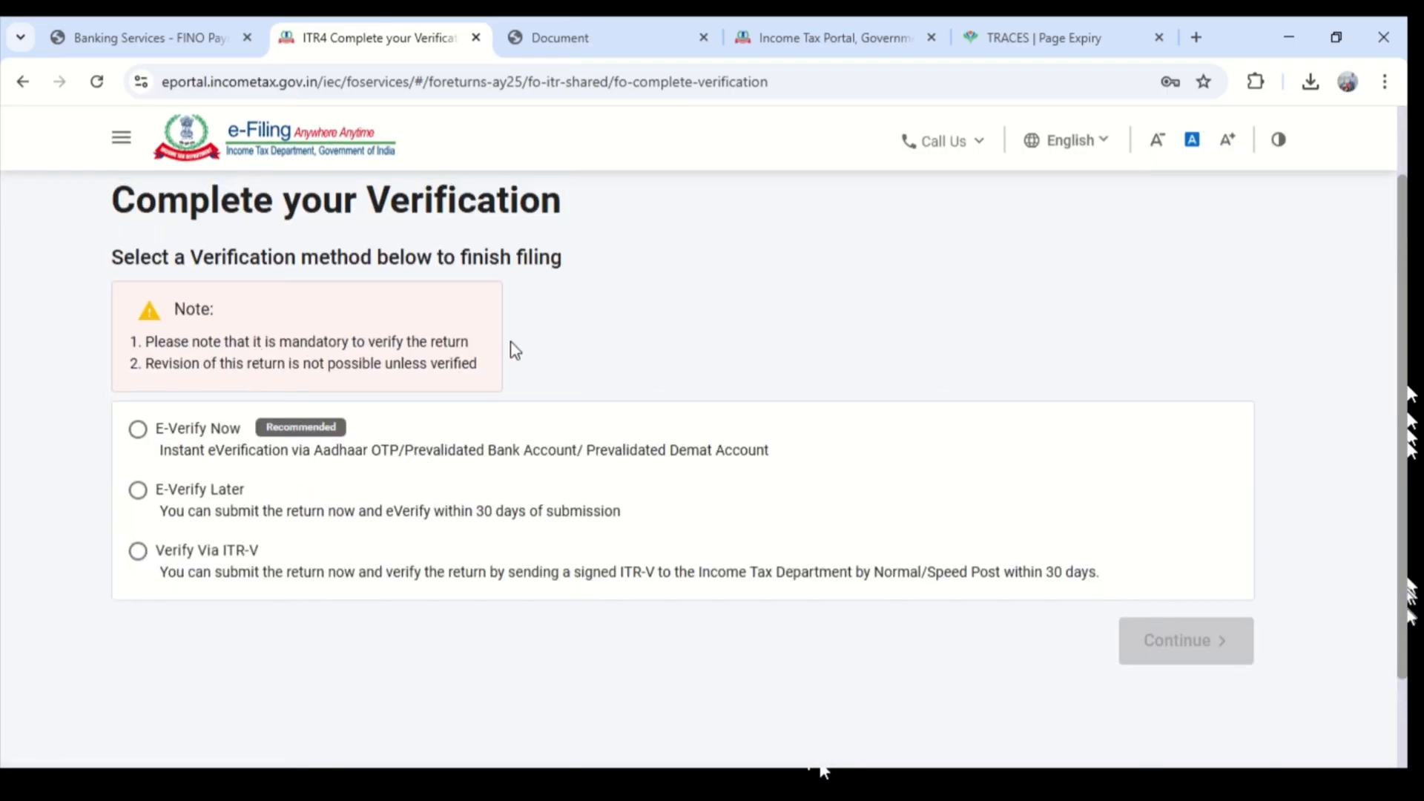
click(139, 434)
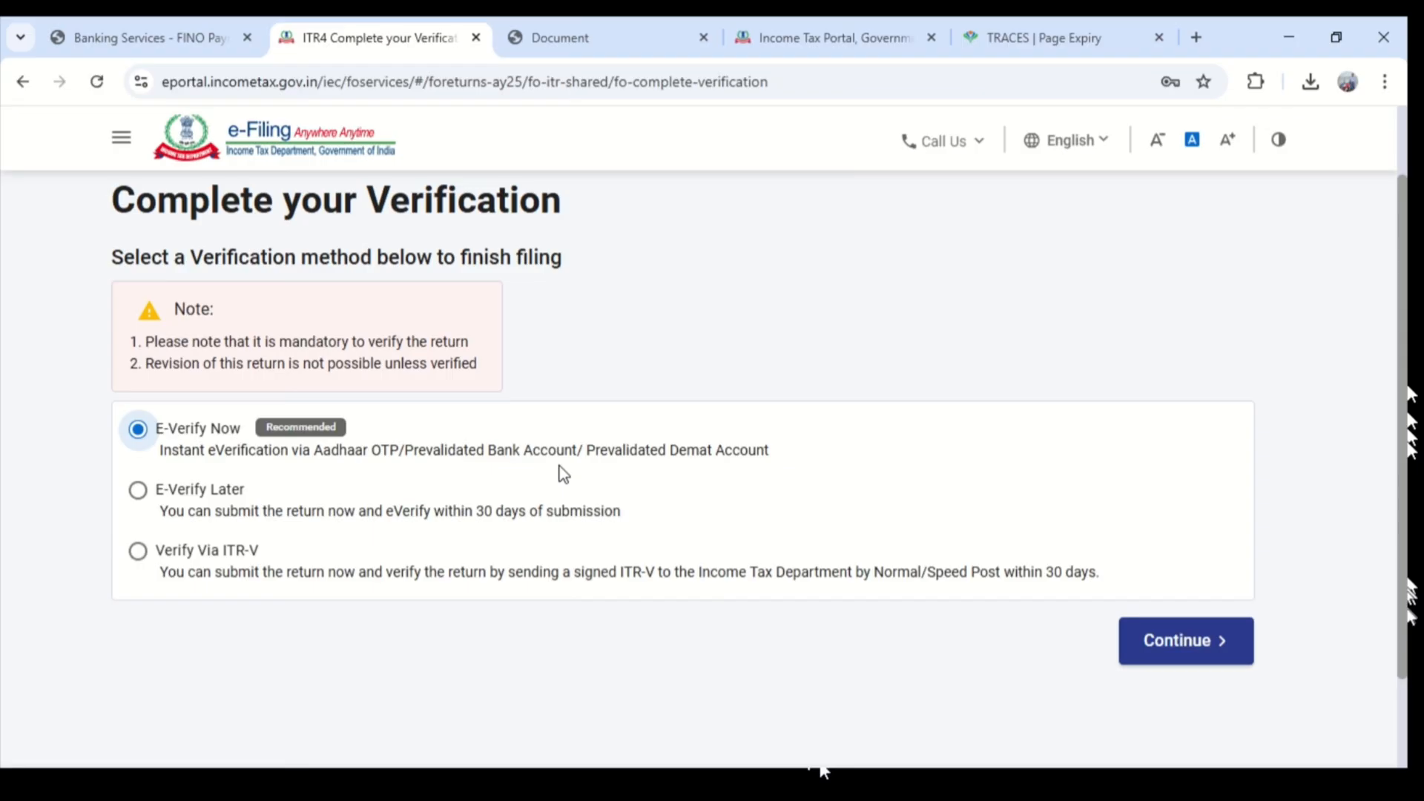
click(1166, 629)
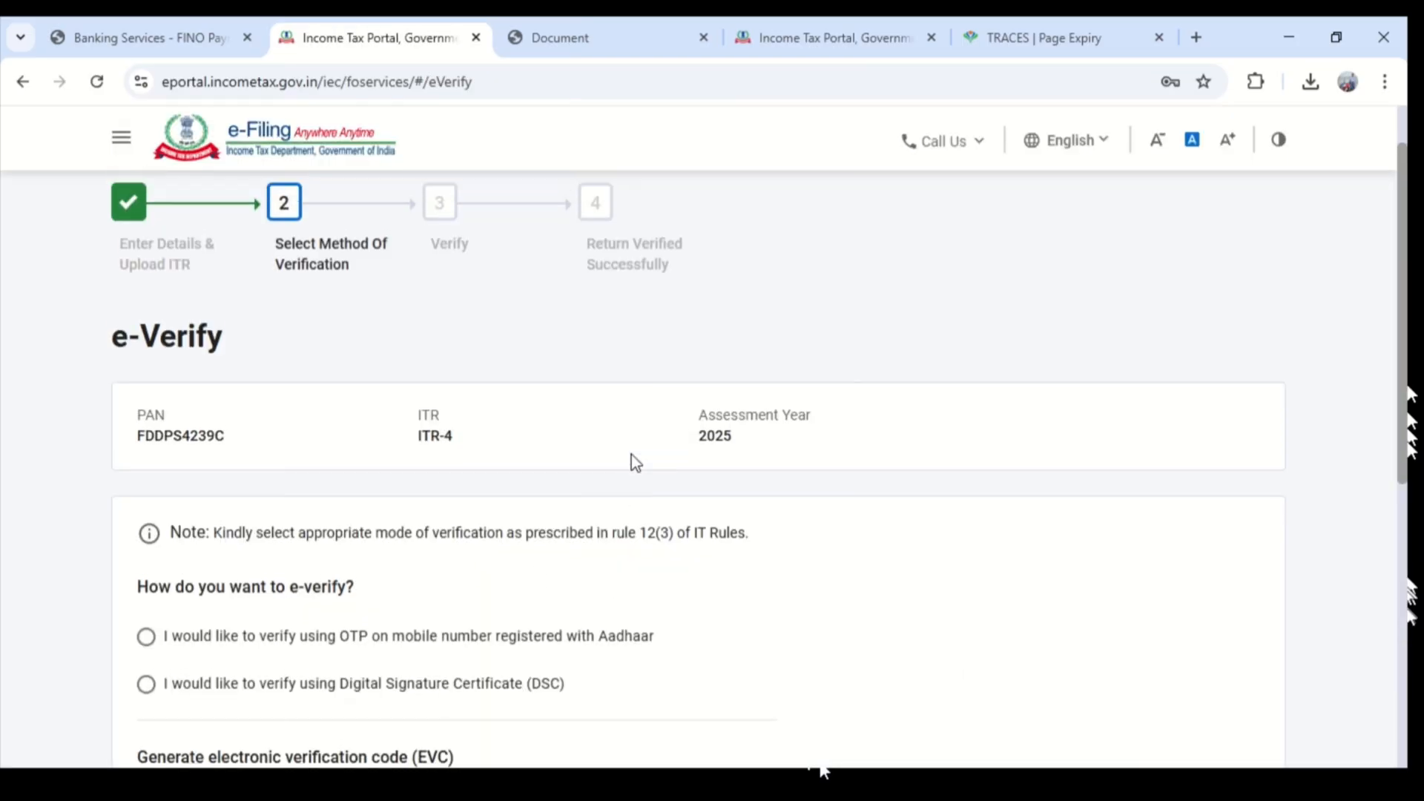
- Choose e-verification by OTP on the Aadhaar-registered mobile number, agree to validate the Aadhaar details, and generate the Aadhaar OTP
scroll(631, 454, down, 4)
scroll(572, 457, up, 1)
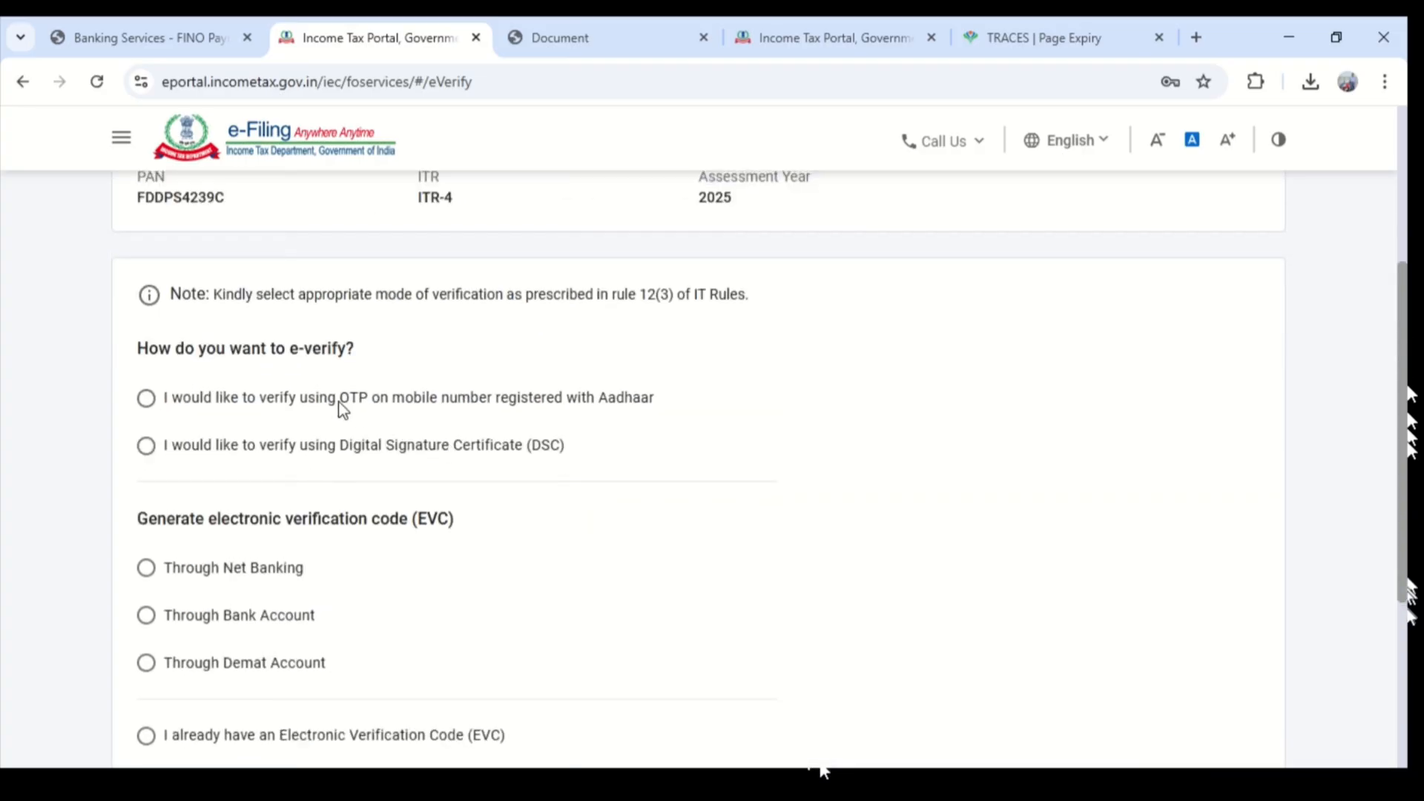
click(148, 403)
scroll(233, 413, down, 1)
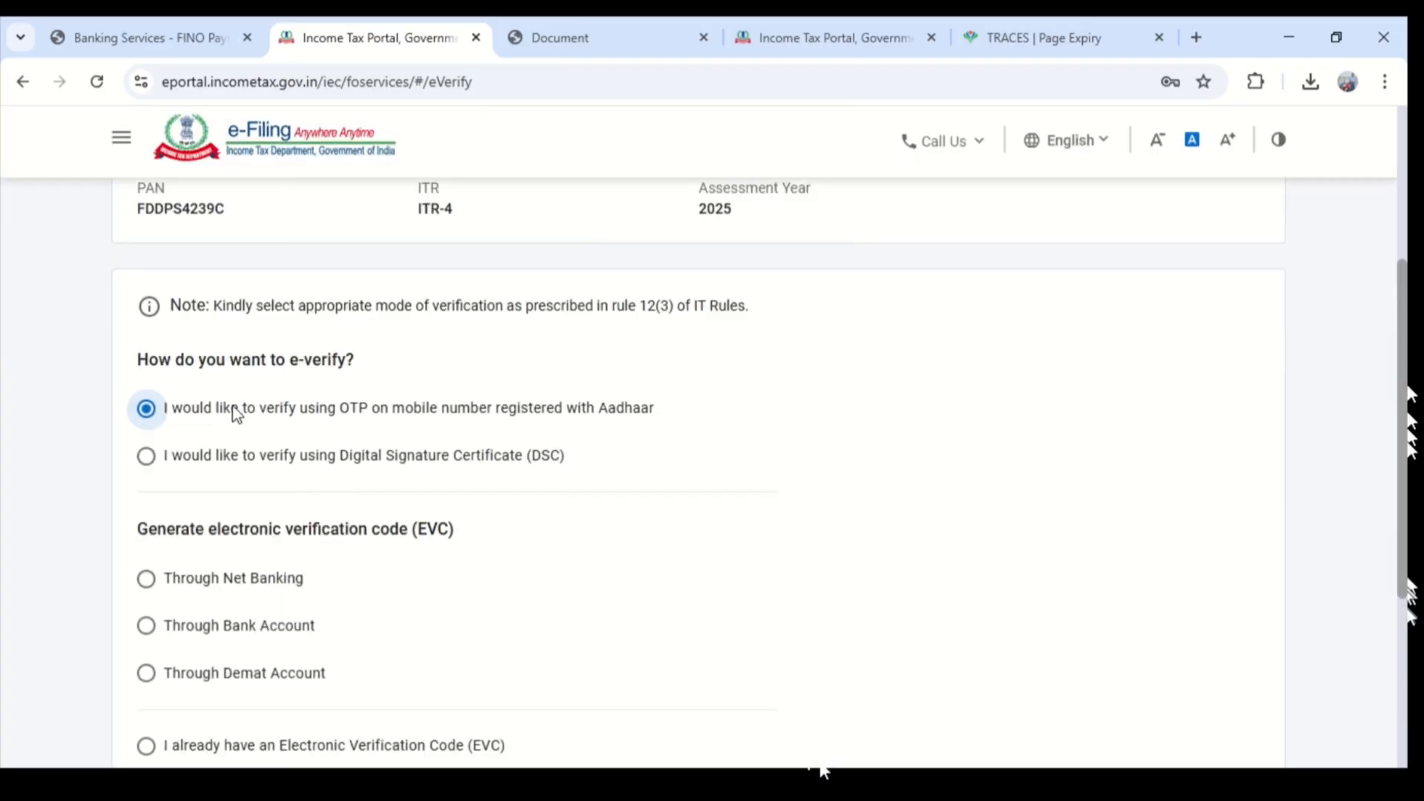
scroll(497, 444, down, 1)
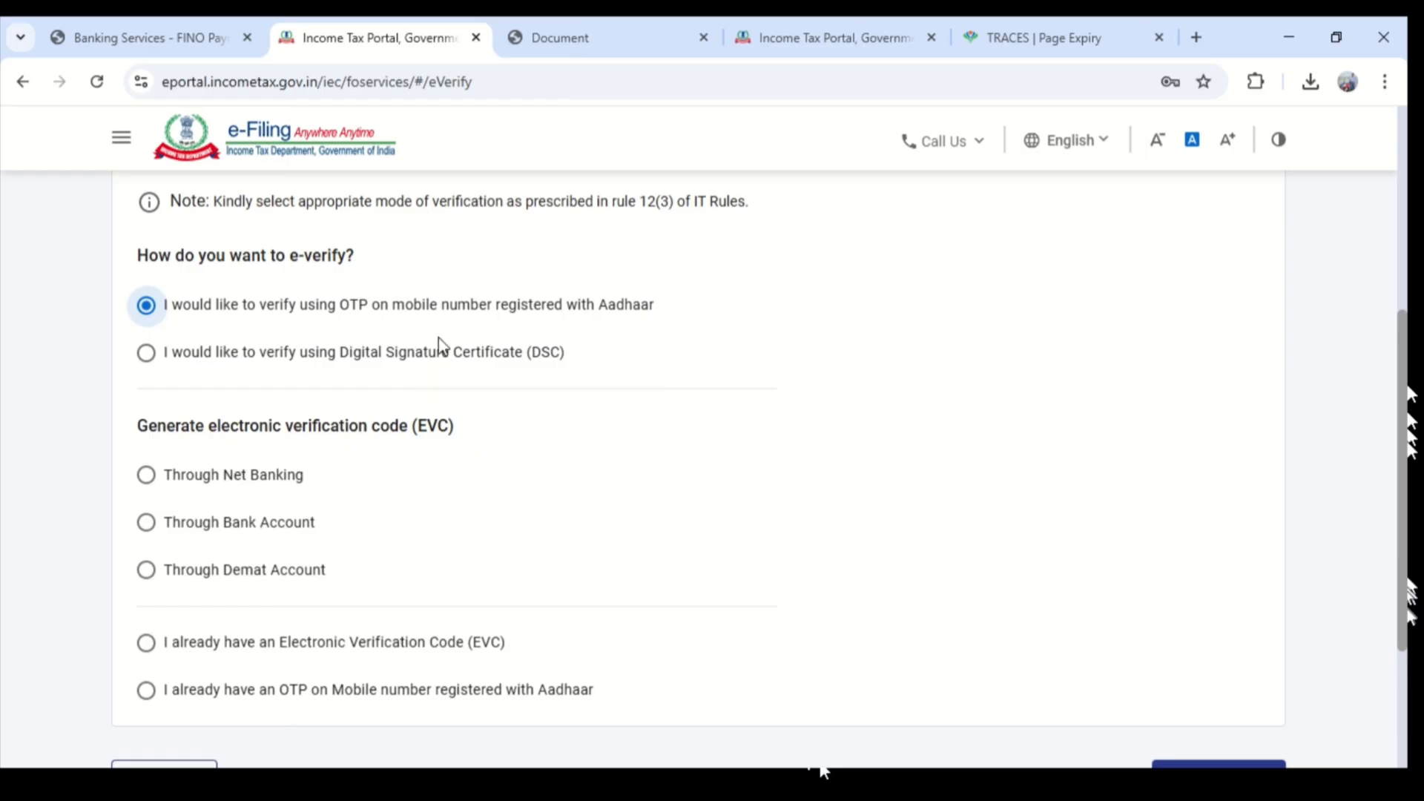
scroll(694, 337, down, 3)
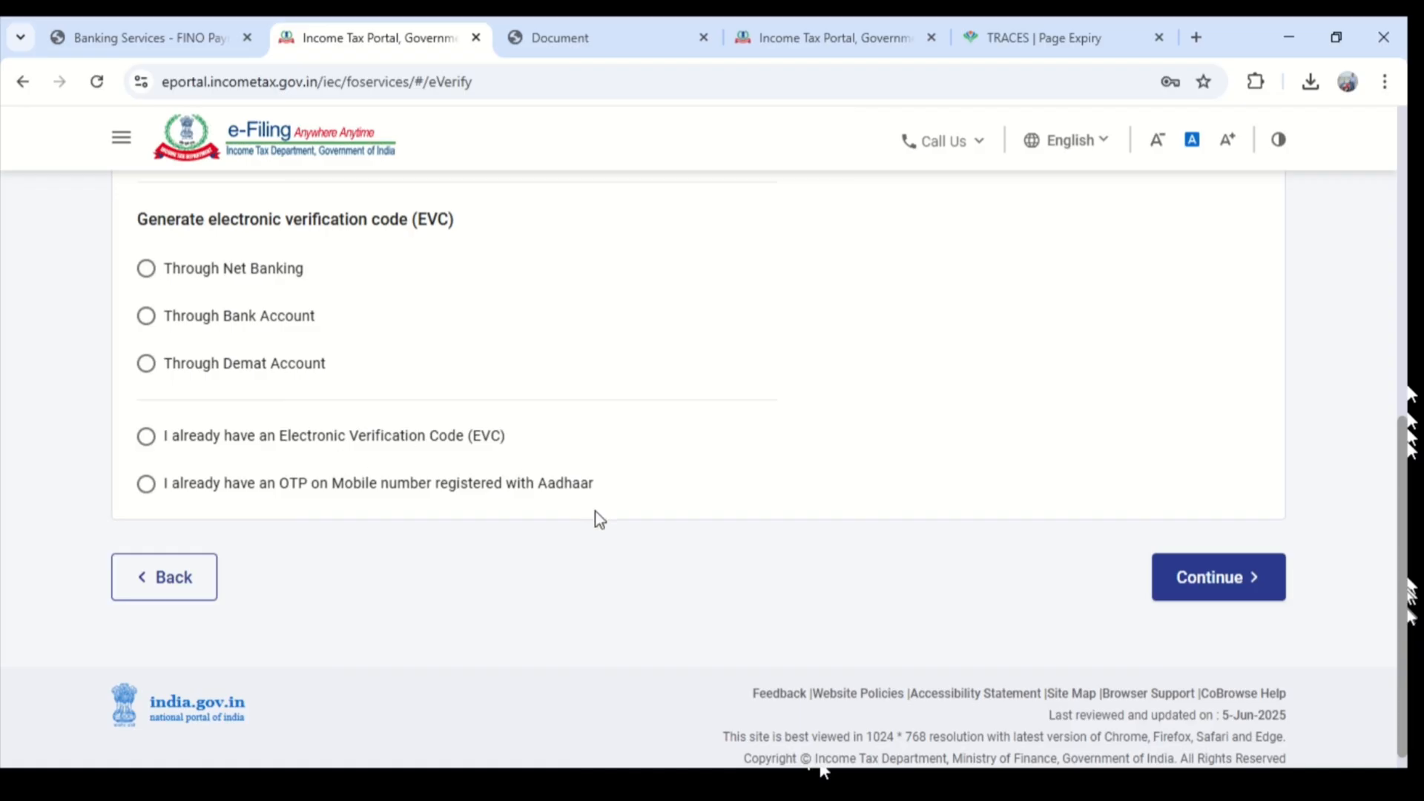
click(1255, 584)
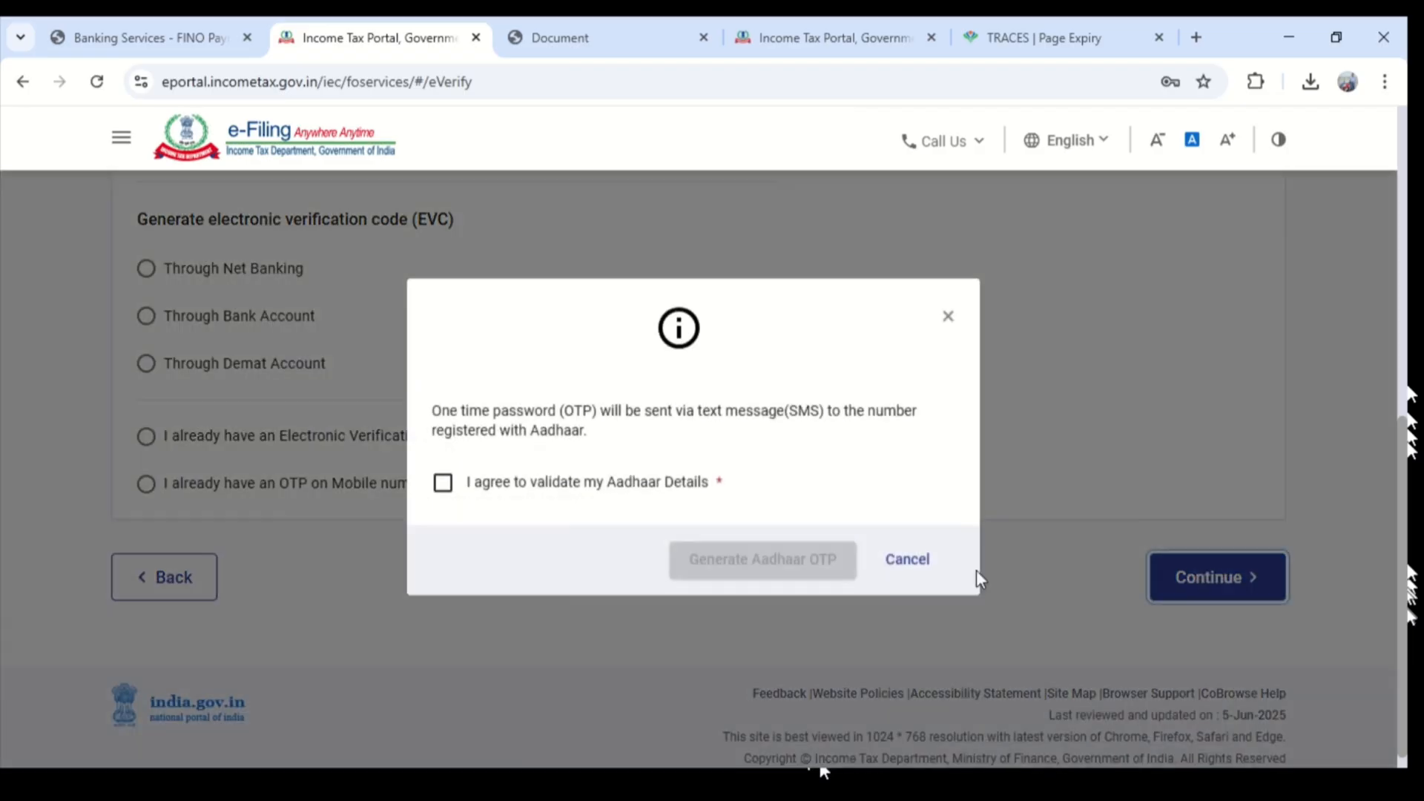
click(492, 489)
click(816, 569)
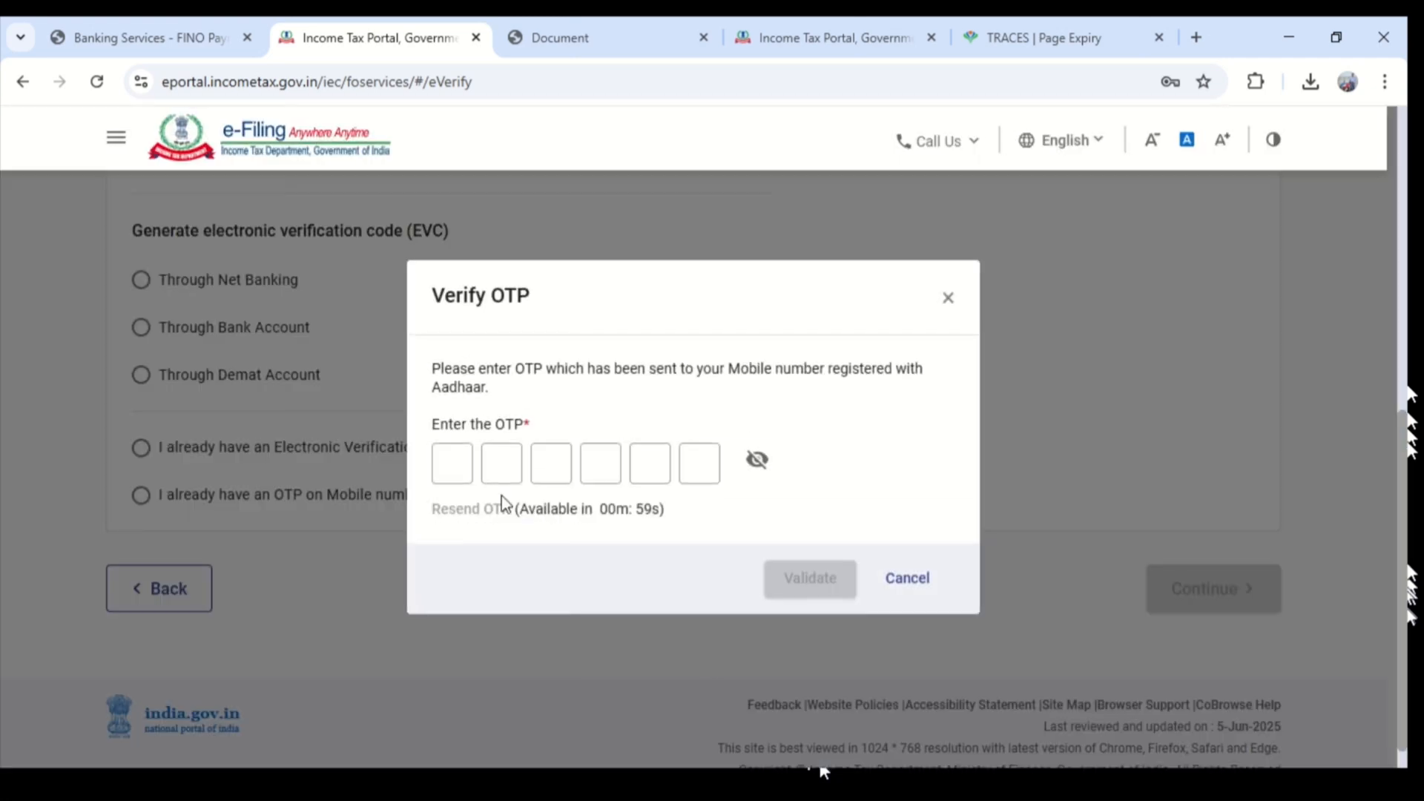
- Enter the Aadhaar OTP received on the registered mobile number and validate it
click(458, 468)
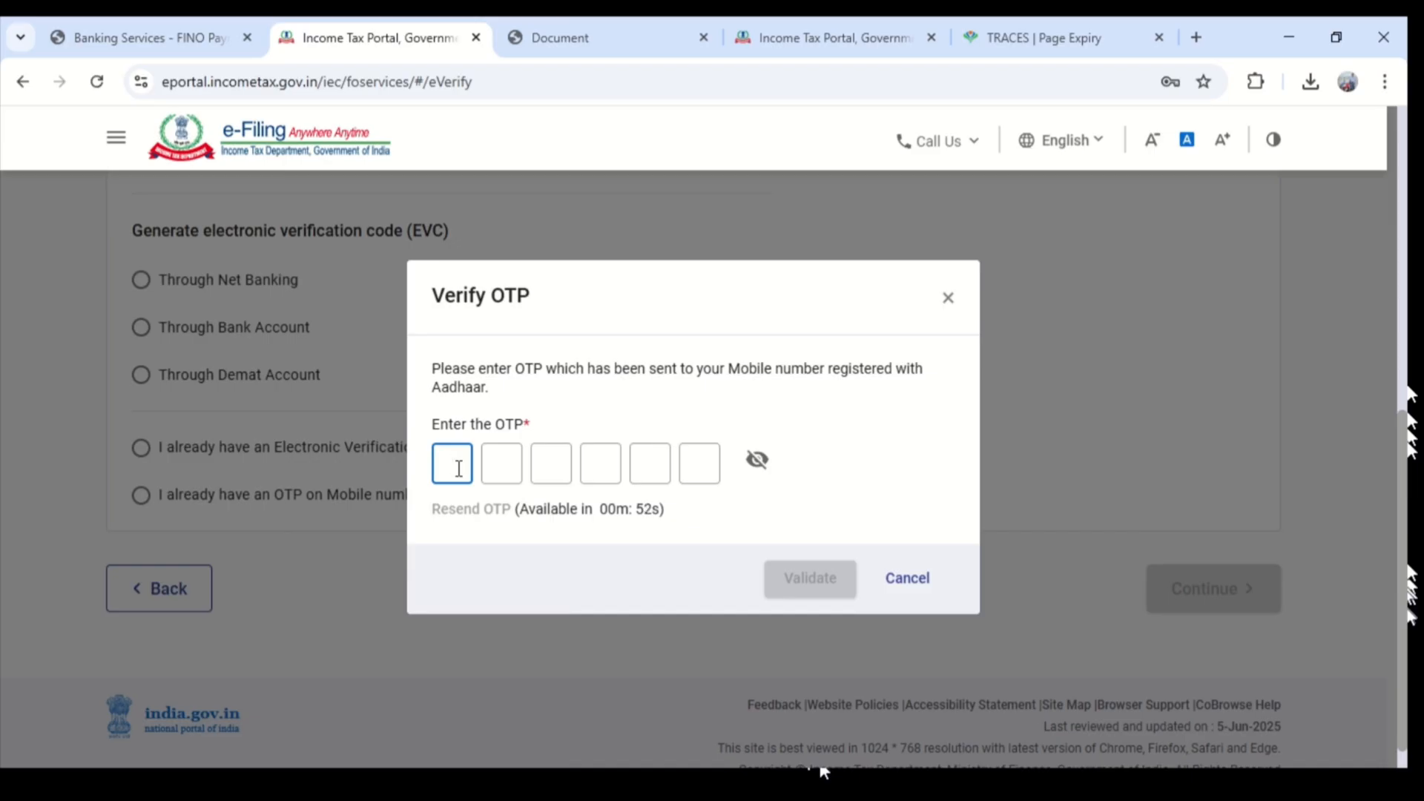
text(•••)
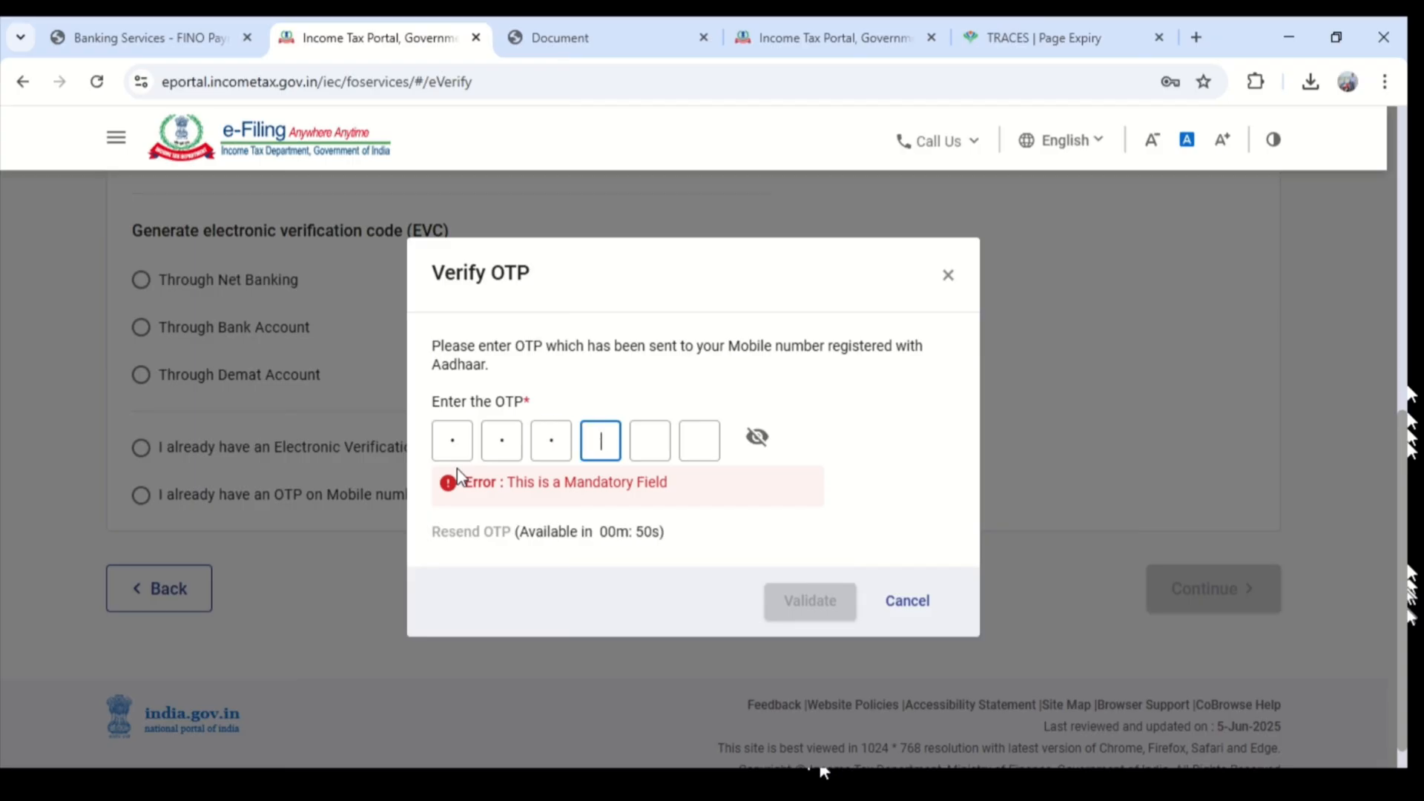
text(•••)
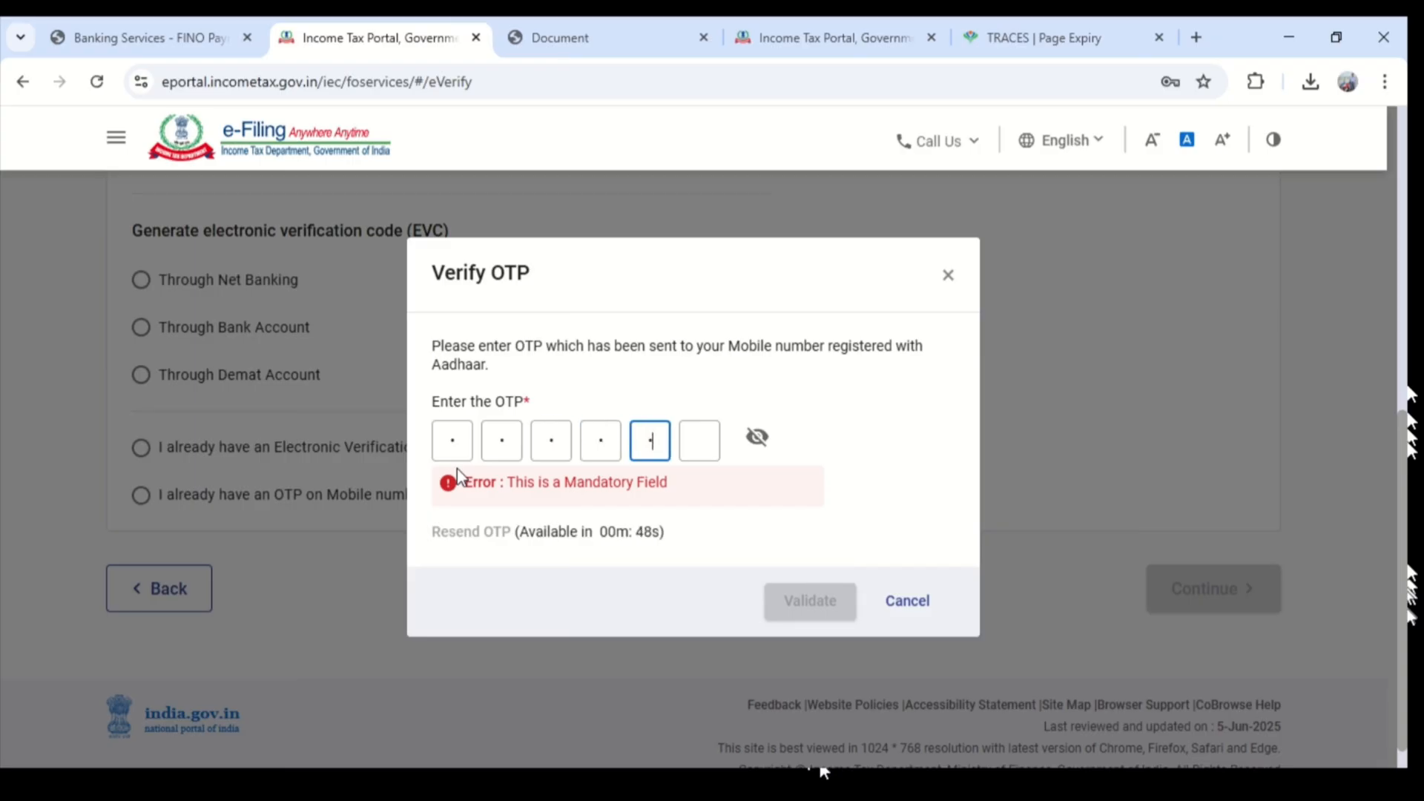
click(771, 584)
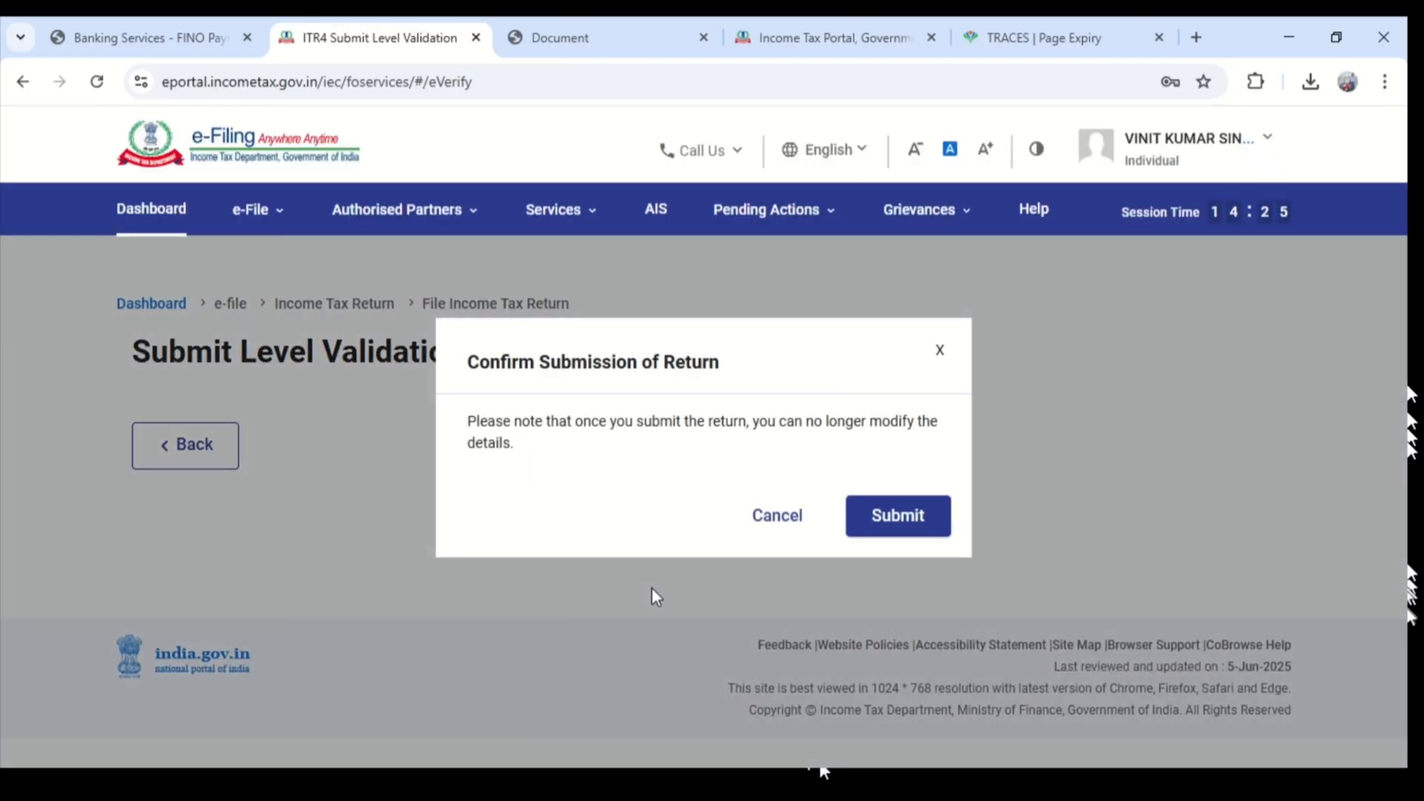
- Confirm submission of the return, proceed to the filing completion page, and download the receipt
click(898, 518)
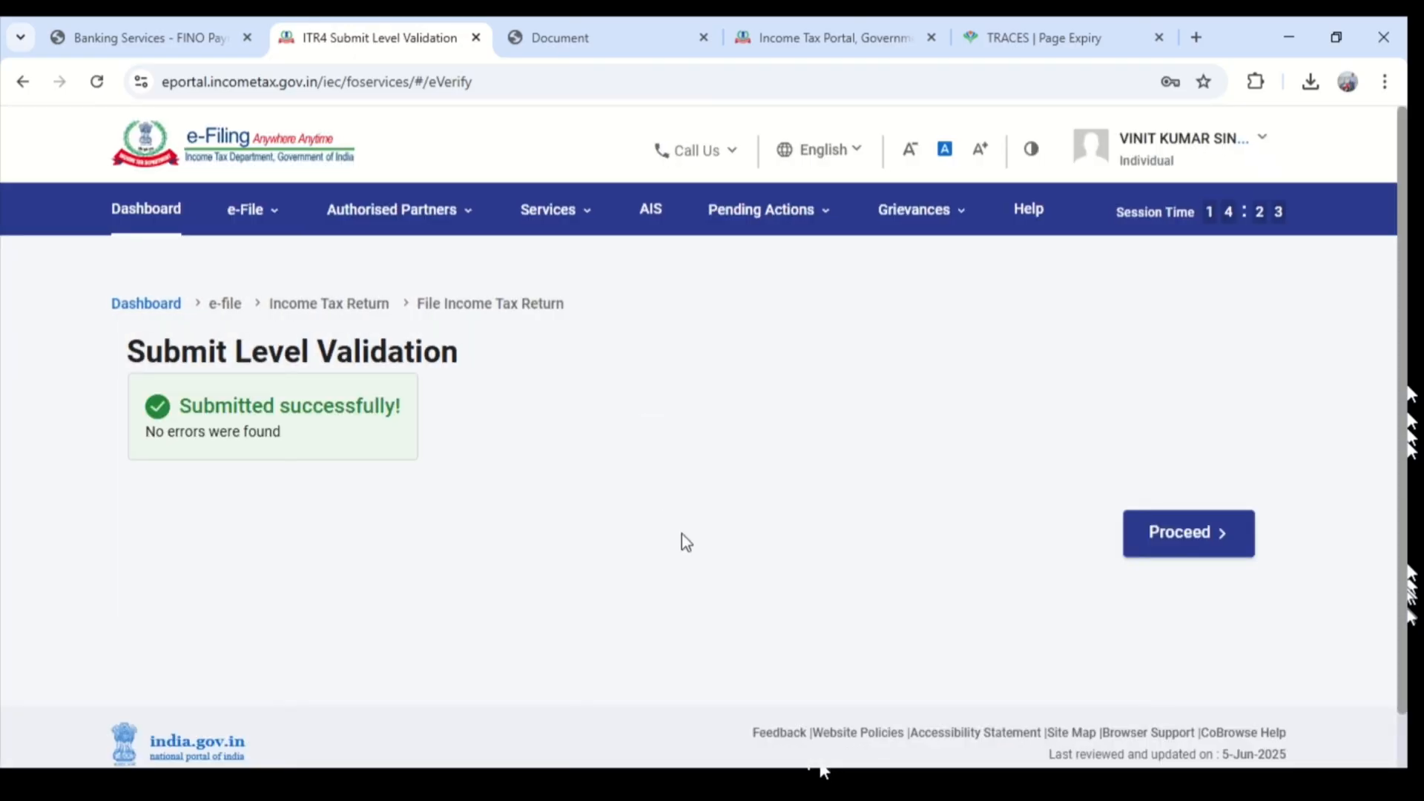
click(1198, 534)
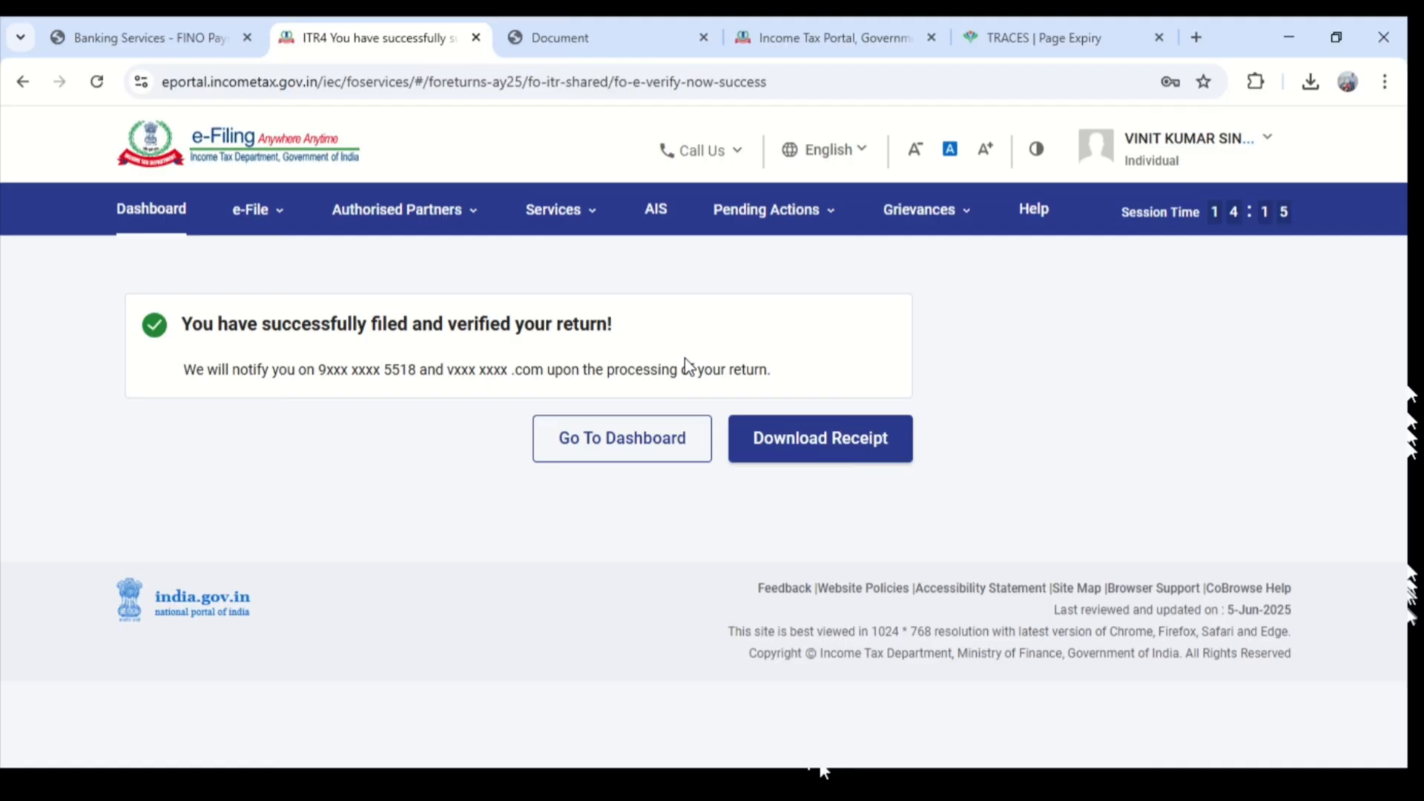
click(840, 458)
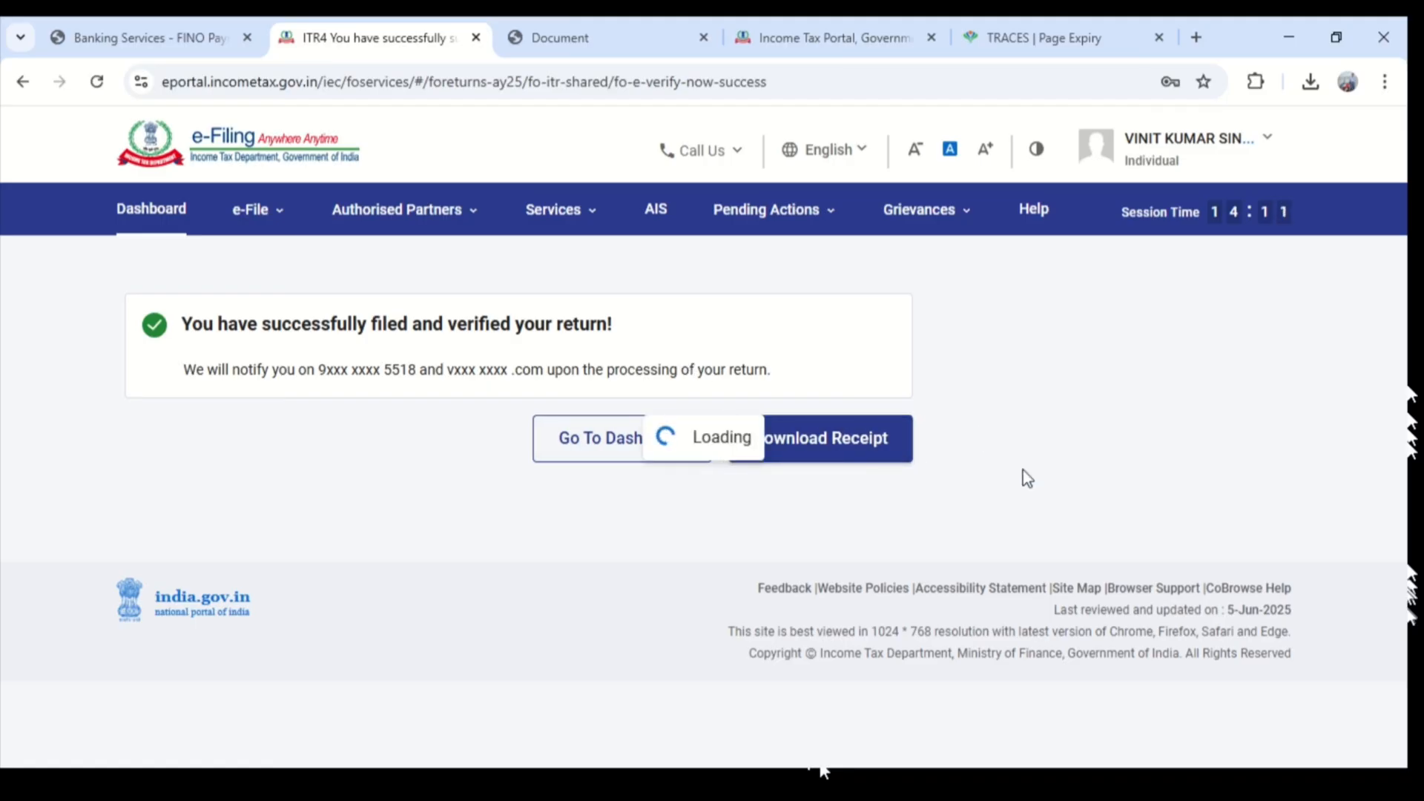
key(super+shift+s)
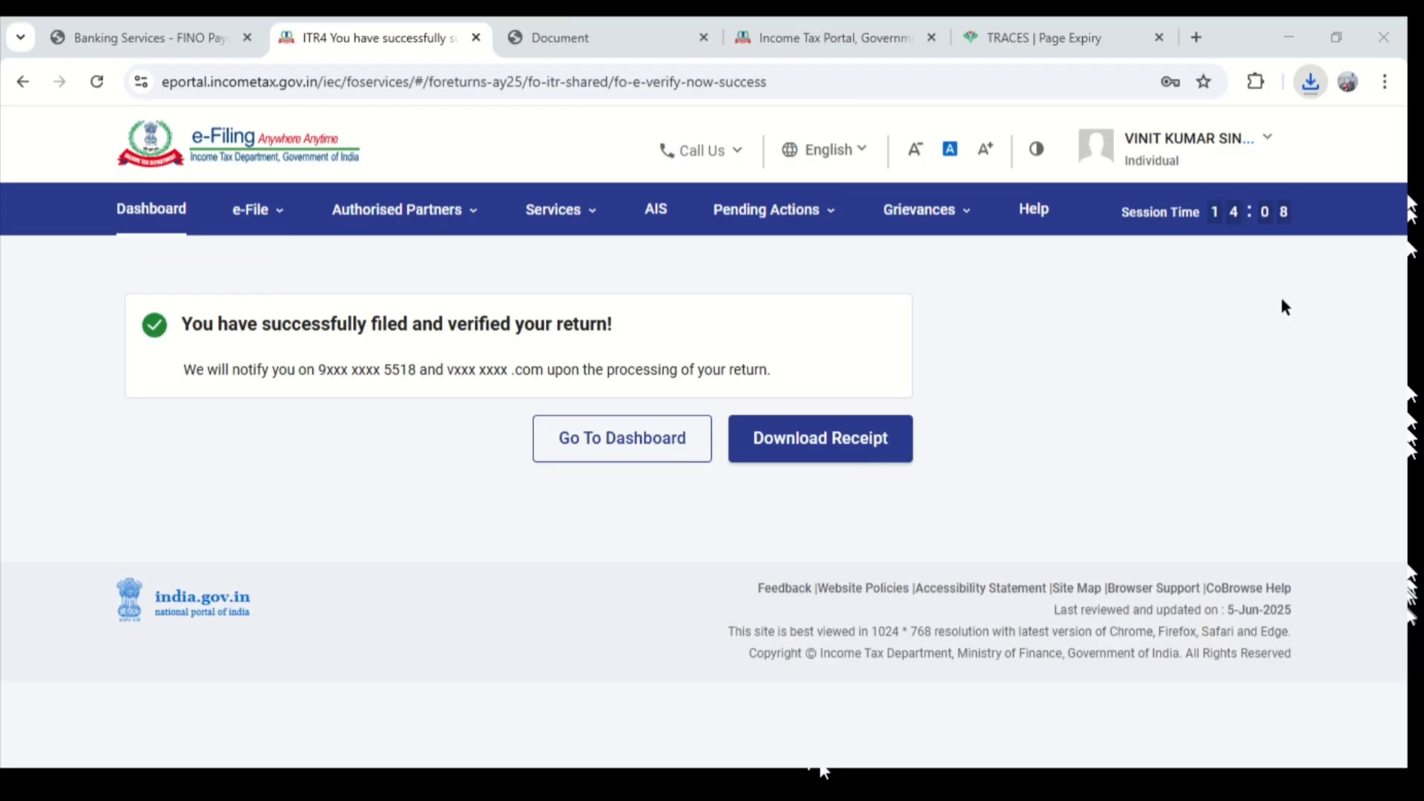
click(1381, 24)
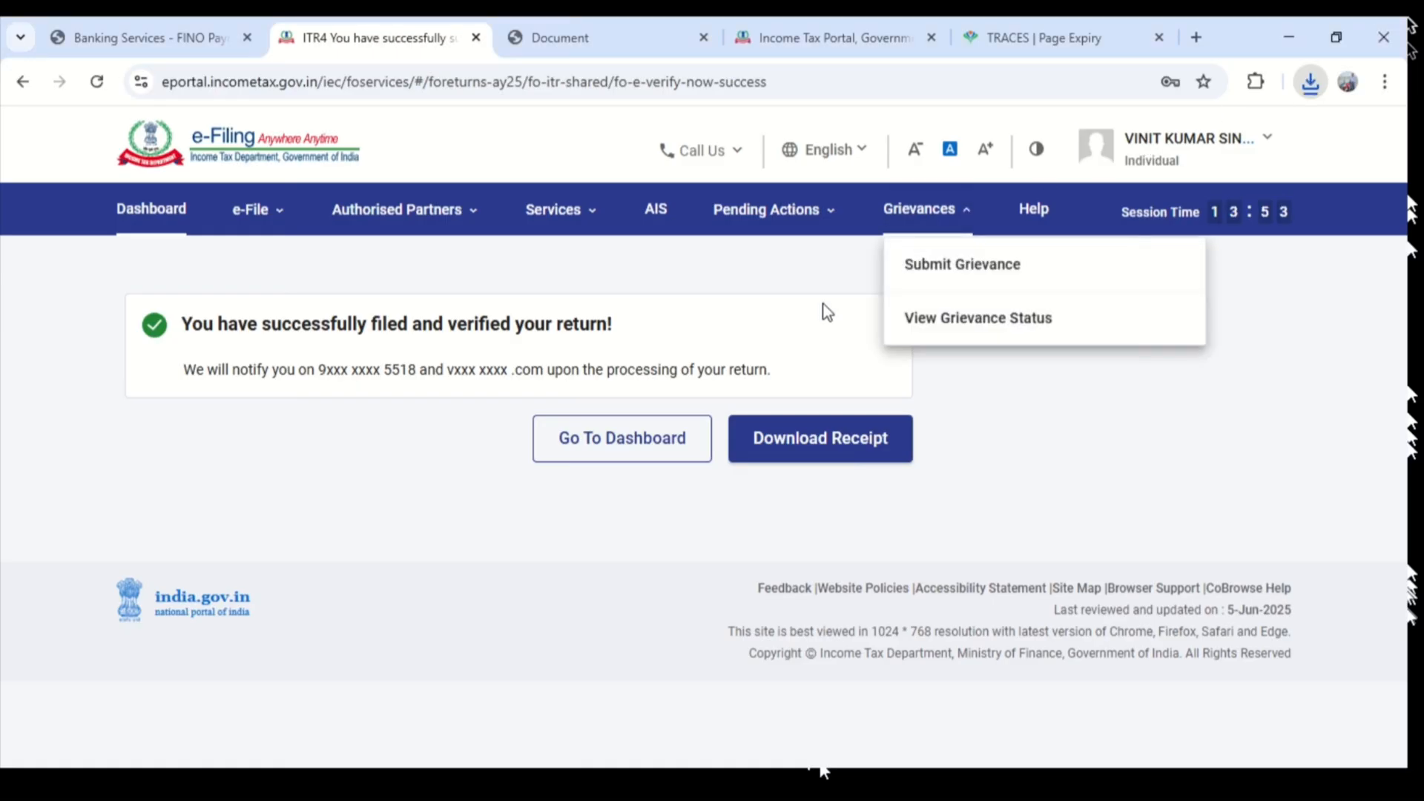